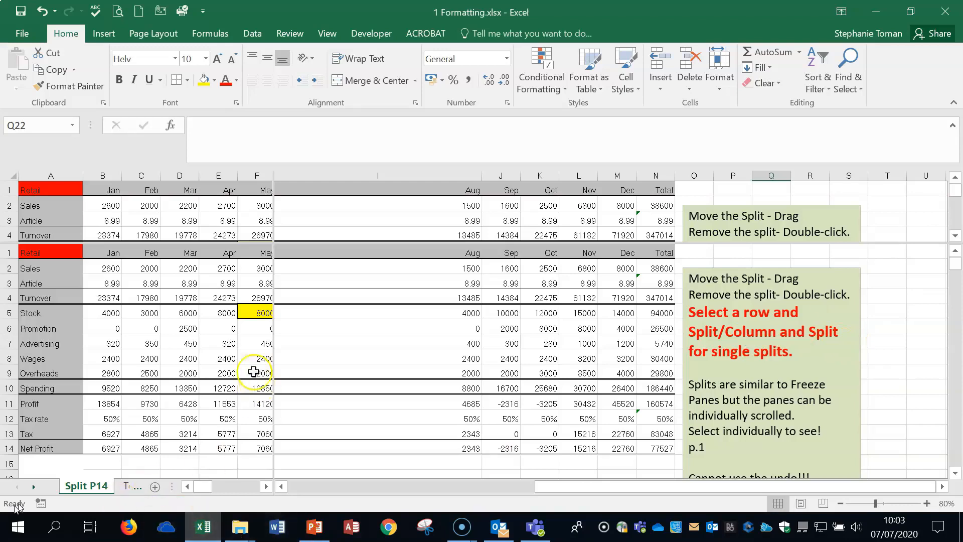
Select cell F5, zoom the sheet to 120% and bring the right-hand panes back to column A and the lower panes to row 1.
{"action": "left_click", "coordinate": [252, 310]}
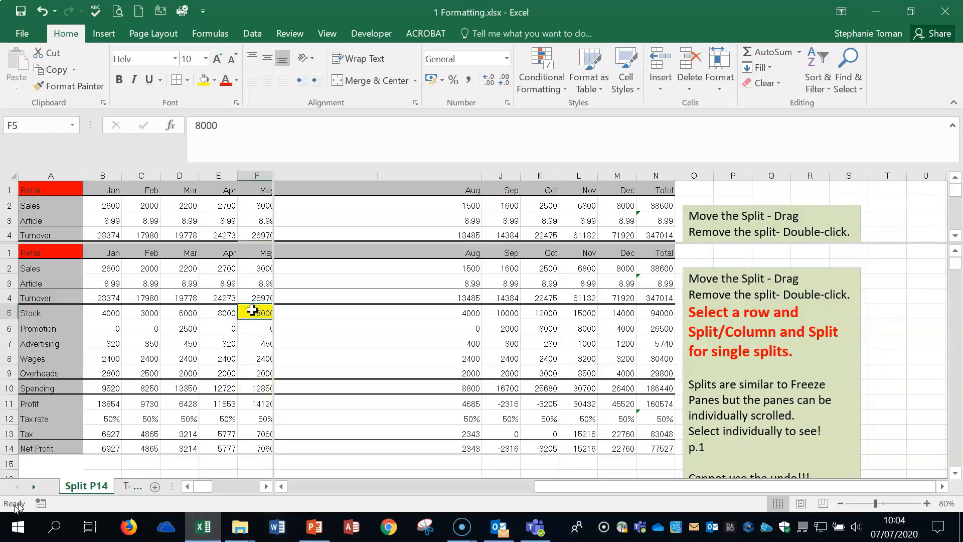
{"action": "left_click", "coordinate": [927, 503]}
{"action": "left_click", "coordinate": [927, 503]}
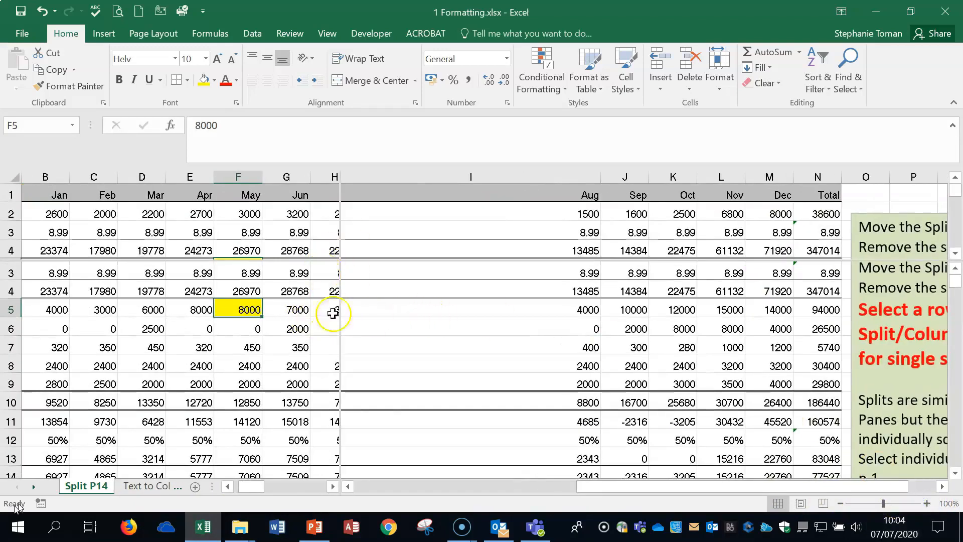
{"action": "left_click_drag", "start_coordinate": [611, 486], "coordinate": [358, 486]}
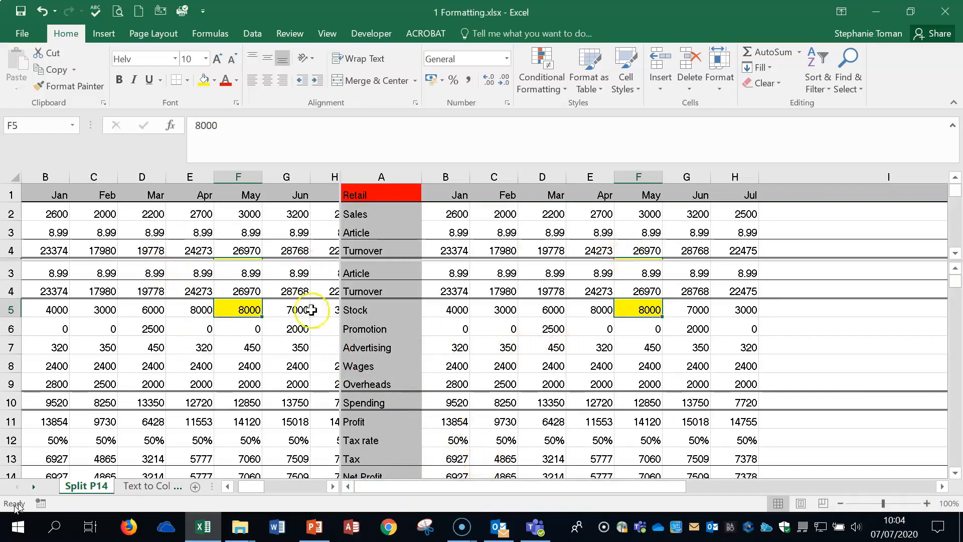
{"action": "left_click", "coordinate": [329, 33]}
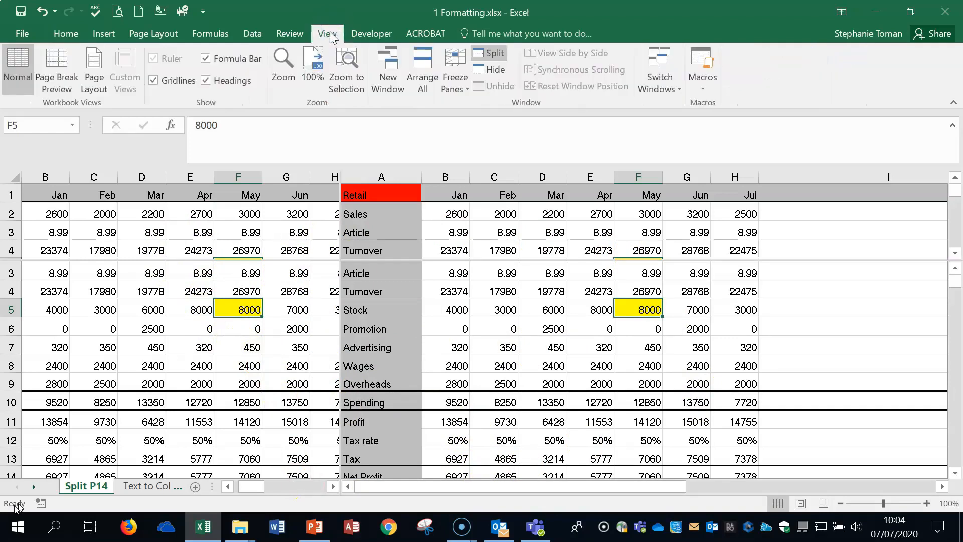
{"action": "left_click", "coordinate": [498, 54]}
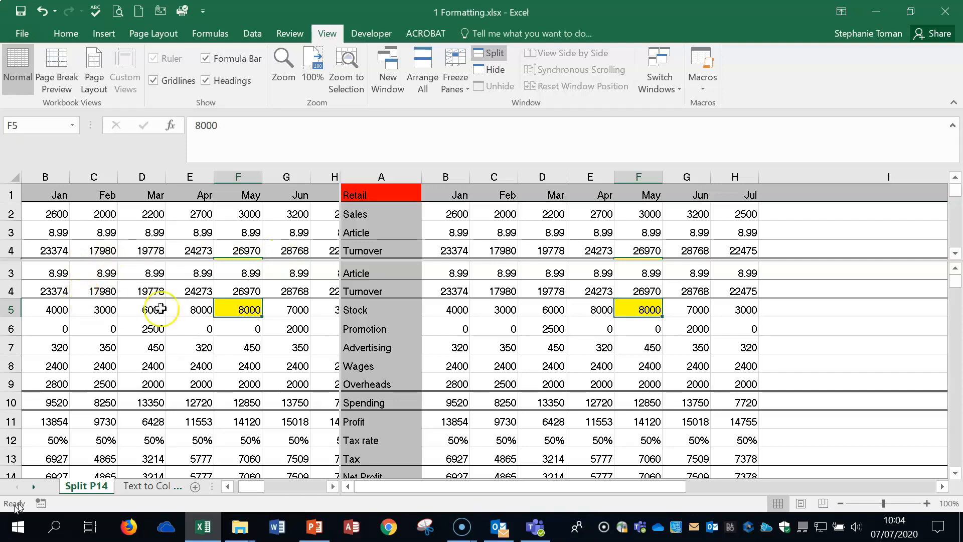
{"action": "left_click", "coordinate": [925, 504]}
{"action": "left_click", "coordinate": [926, 504]}
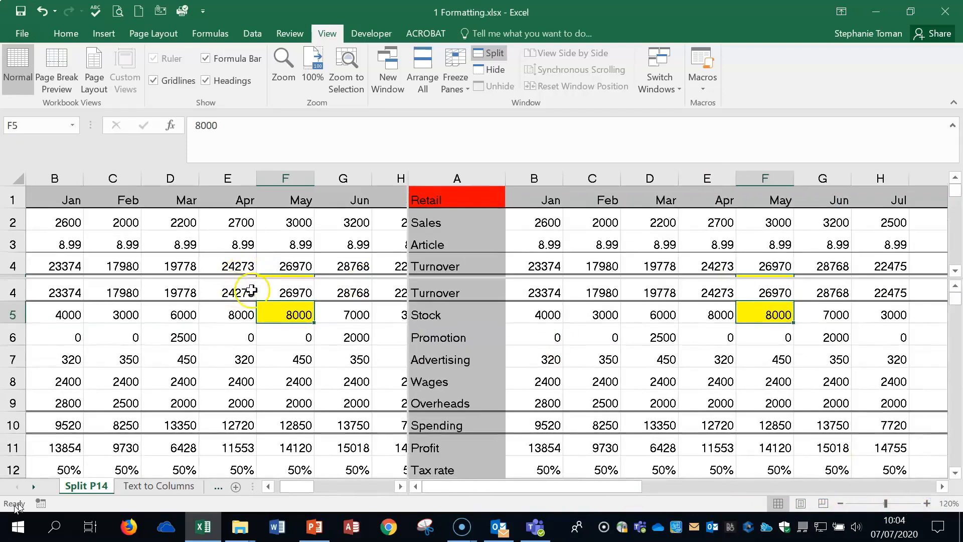
{"action": "scroll", "coordinate": [252, 290], "scroll_direction": "up", "scroll_amount": 1}
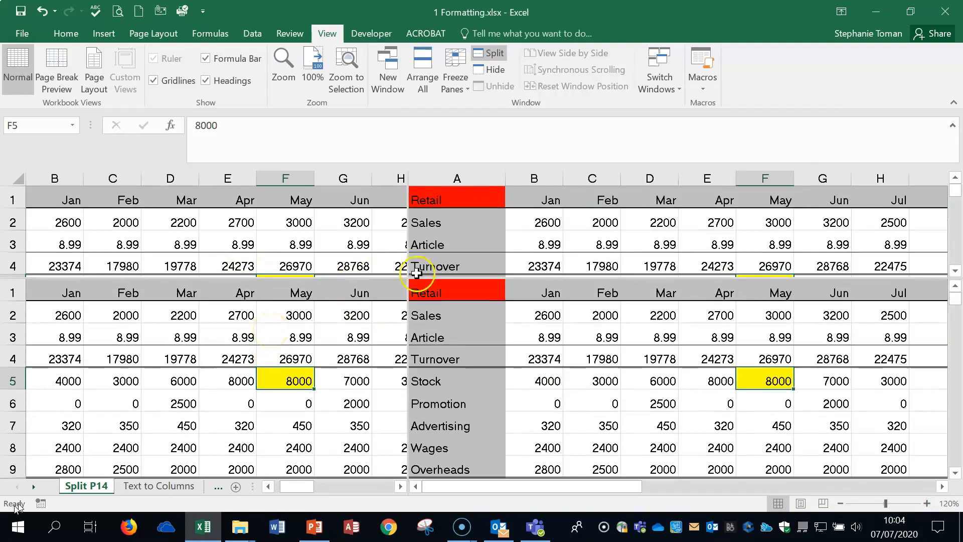
Move the vertical split to just after column H and the horizontal split to directly below row 4.
{"action": "left_click", "coordinate": [408, 218]}
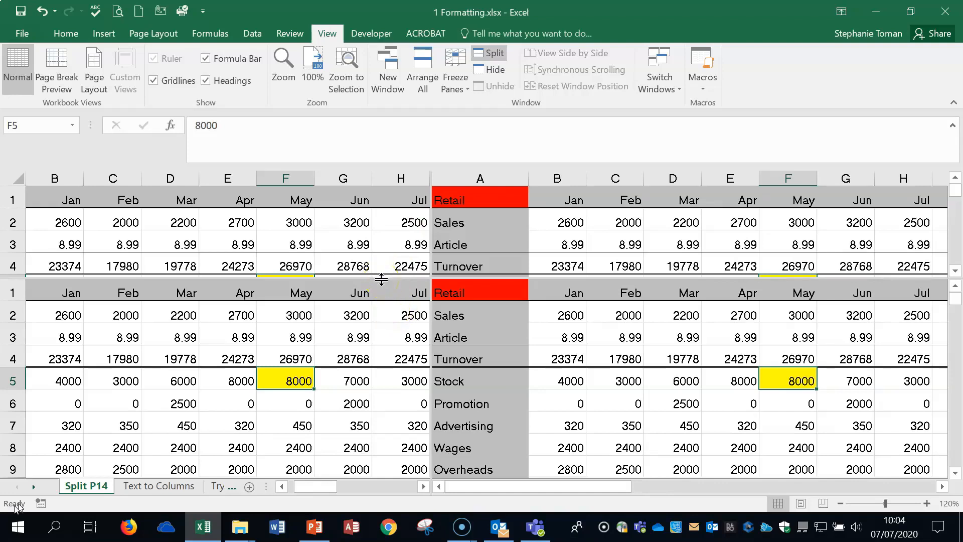
{"action": "left_click_drag", "start_coordinate": [382, 279], "coordinate": [381, 277]}
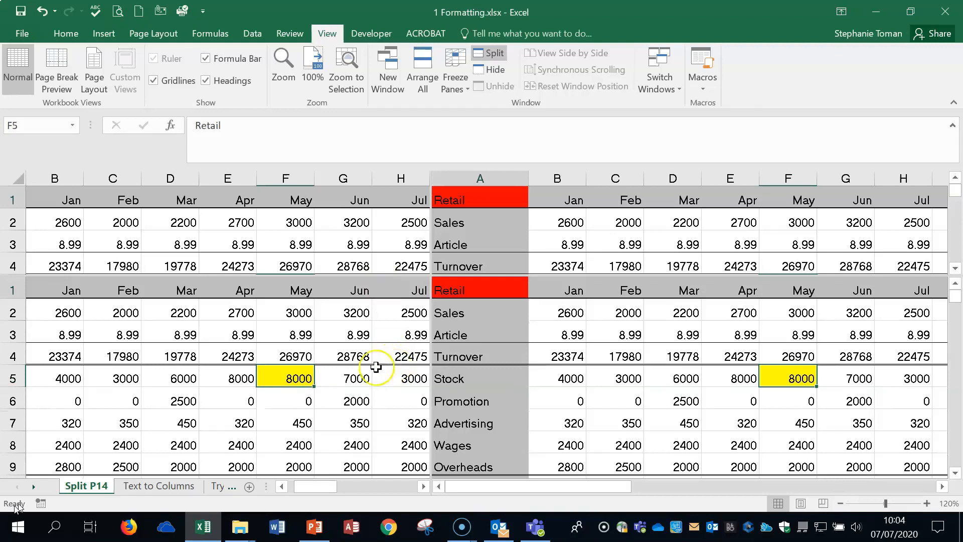
Remove the existing window split and split the window again at cell F5.
{"action": "left_click", "coordinate": [293, 377]}
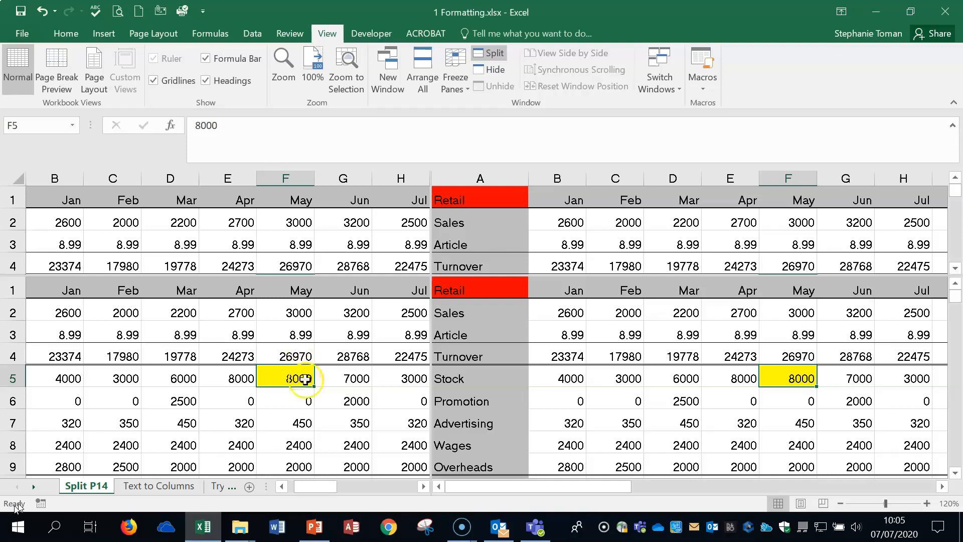
{"action": "left_click", "coordinate": [345, 373]}
{"action": "left_click", "coordinate": [286, 376]}
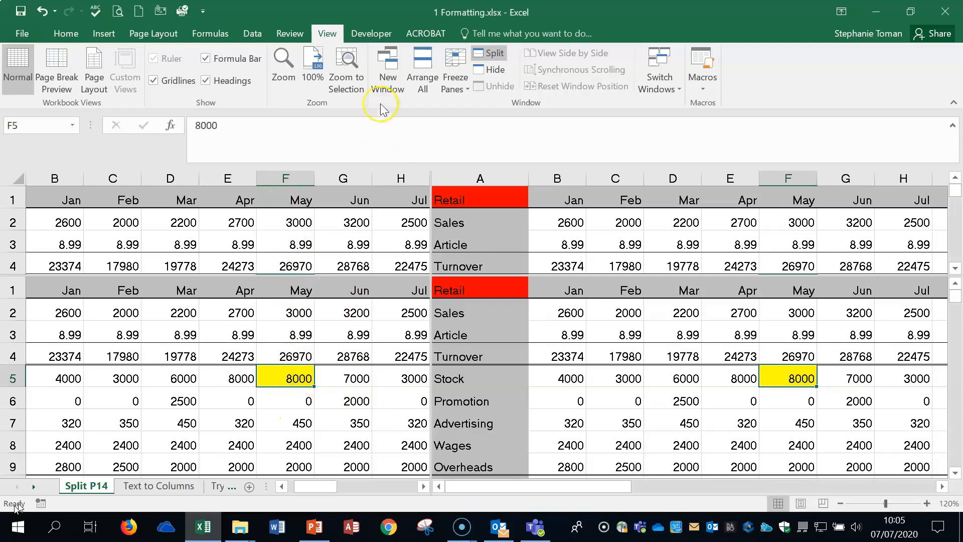
{"action": "left_click", "coordinate": [489, 53]}
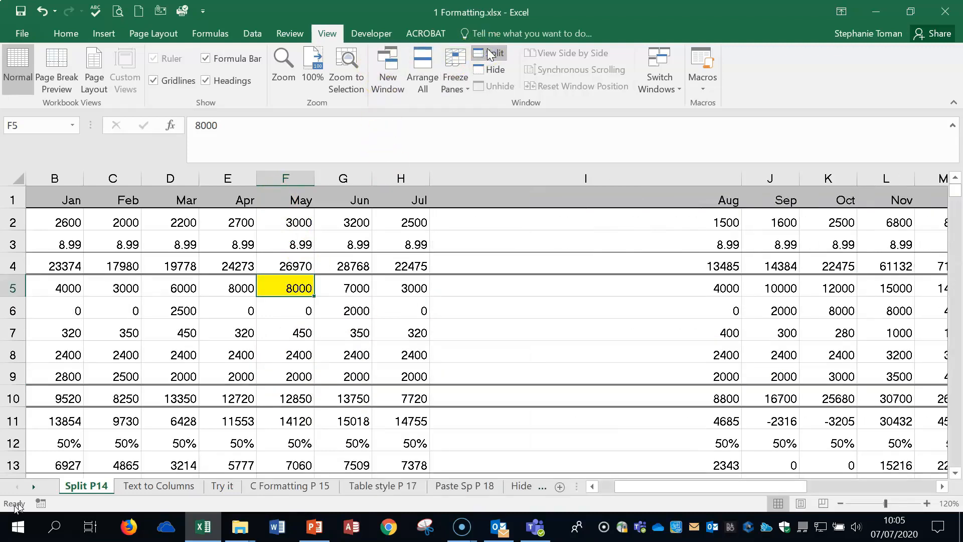
{"action": "left_click", "coordinate": [488, 53]}
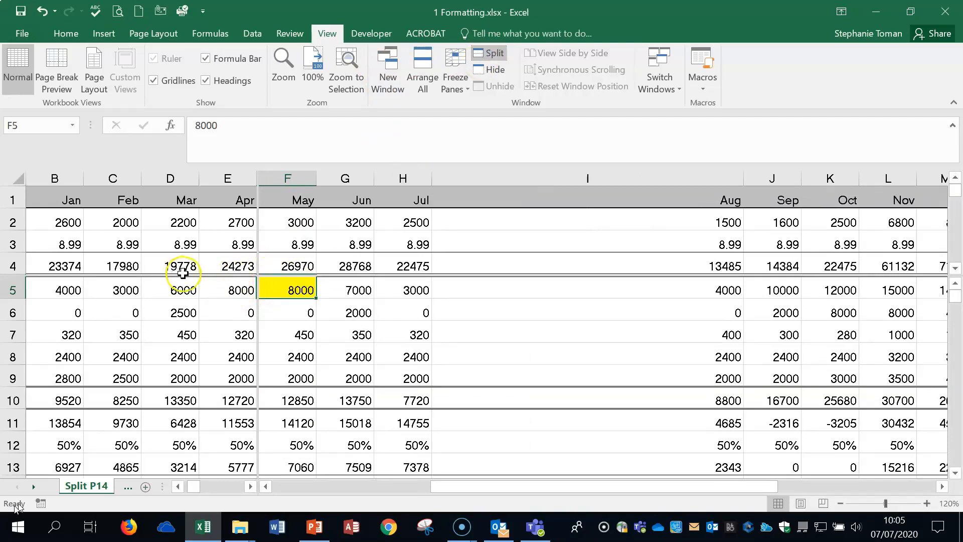
Remove the horizontal split below row 4 and the vertical split between columns E and F.
{"action": "left_click_drag", "start_coordinate": [196, 275], "coordinate": [196, 273]}
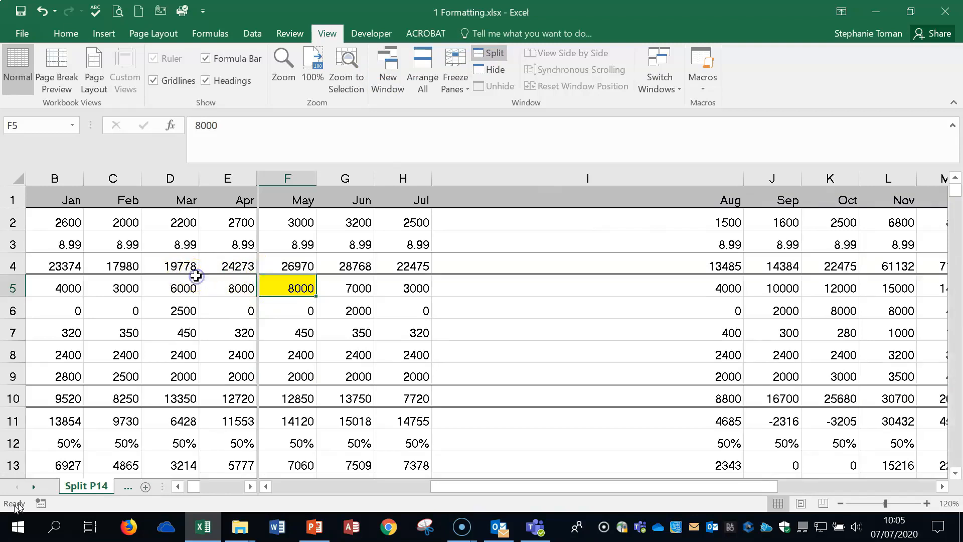
{"action": "left_click_drag", "start_coordinate": [537, 487], "coordinate": [518, 497]}
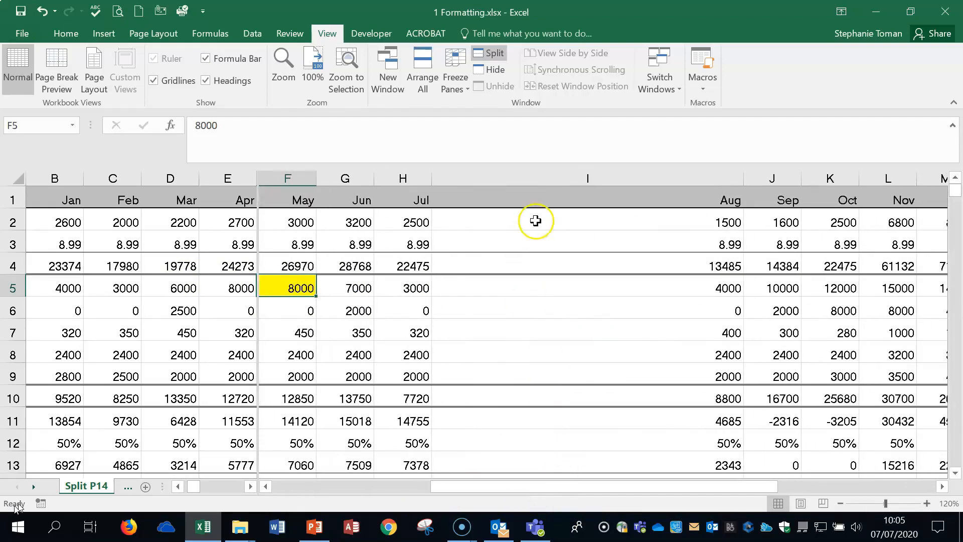
{"action": "left_click_drag", "start_coordinate": [587, 488], "coordinate": [744, 489]}
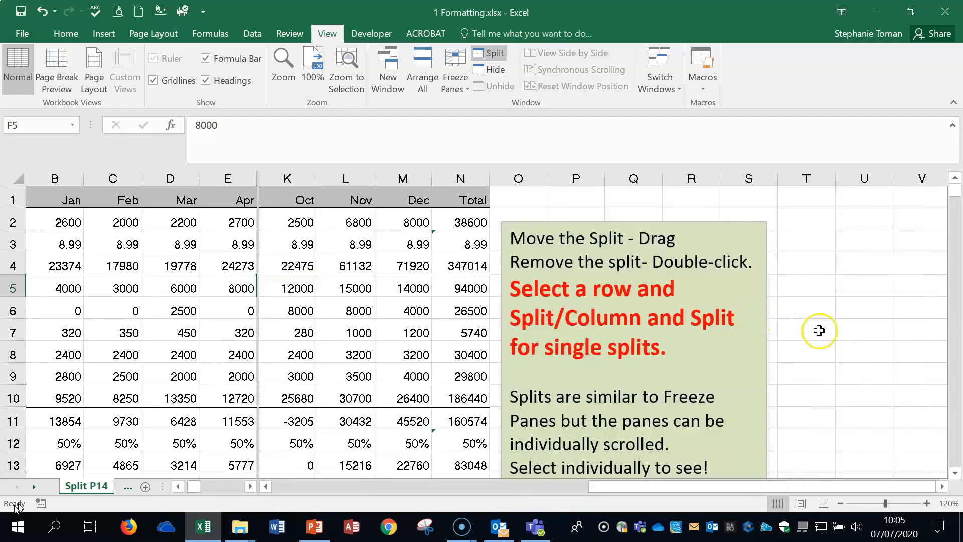
{"action": "scroll", "coordinate": [819, 330], "scroll_direction": "down", "scroll_amount": 1}
{"action": "scroll", "coordinate": [819, 330], "scroll_direction": "up", "scroll_amount": 1}
{"action": "scroll", "coordinate": [819, 331], "scroll_direction": "down", "scroll_amount": 2}
{"action": "scroll", "coordinate": [819, 330], "scroll_direction": "up", "scroll_amount": 2}
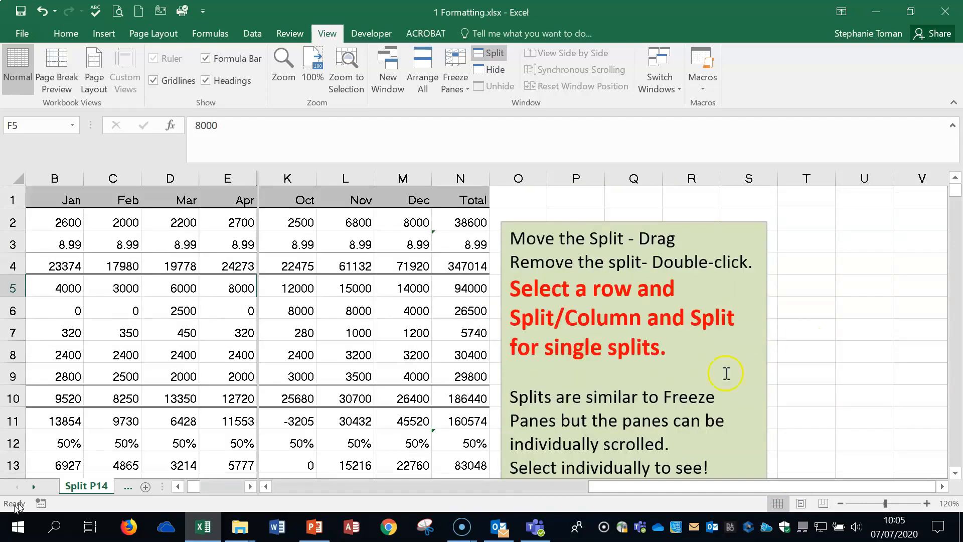
{"action": "double_click", "coordinate": [257, 313]}
{"action": "left_click_drag", "start_coordinate": [640, 490], "coordinate": [609, 488]}
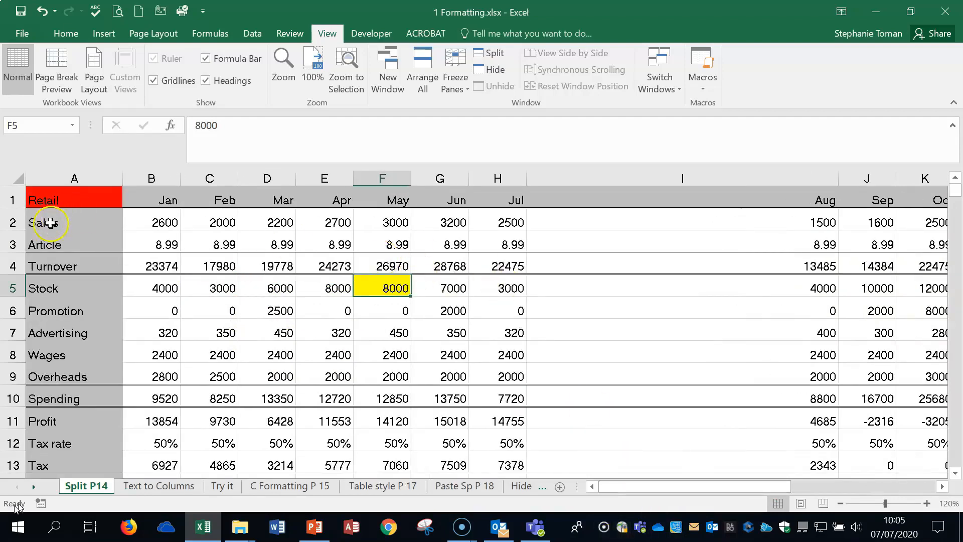
Select the entire Turnover row (row 4).
{"action": "left_click", "coordinate": [15, 264]}
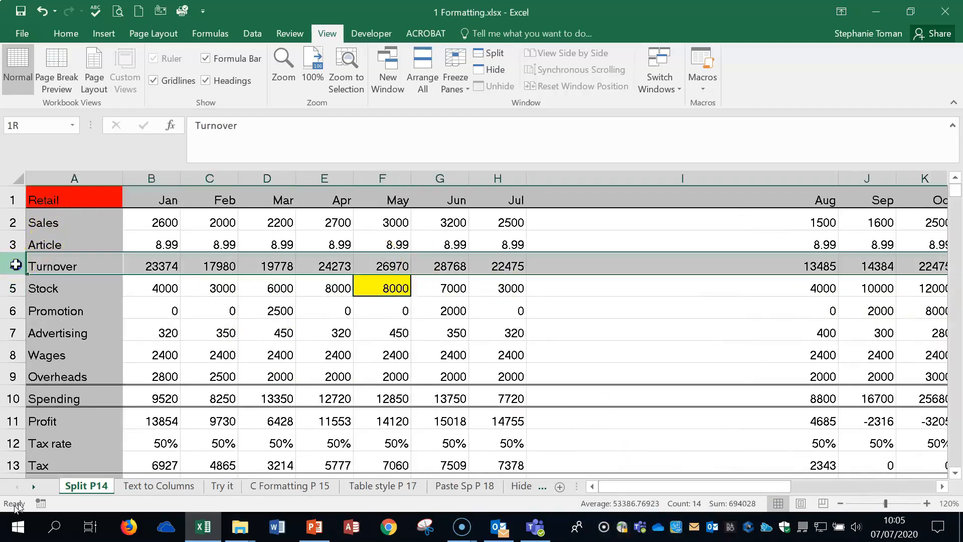
{"action": "left_click", "coordinate": [12, 200]}
{"action": "left_click", "coordinate": [15, 265]}
{"action": "left_click", "coordinate": [12, 200]}
{"action": "left_click", "coordinate": [15, 265]}
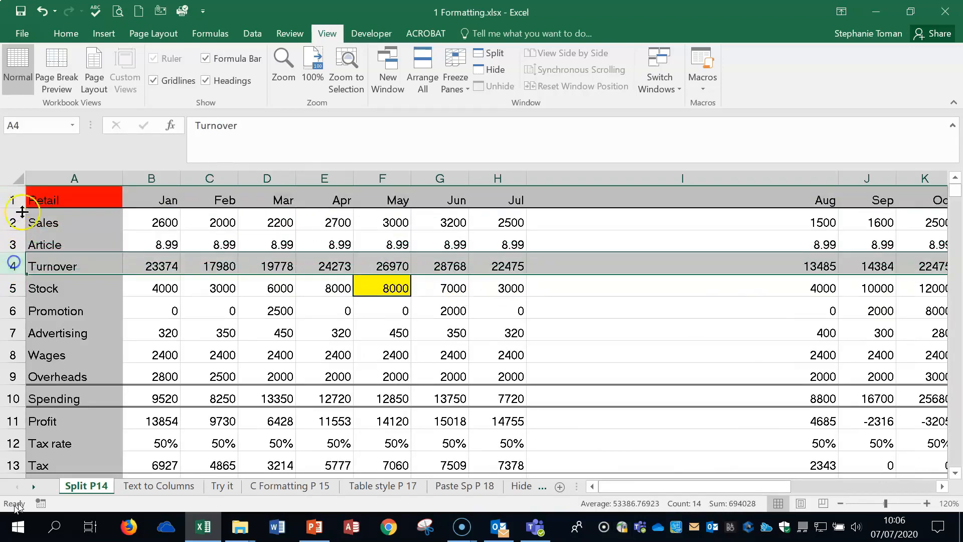
{"action": "left_click", "coordinate": [12, 266]}
{"action": "left_click", "coordinate": [12, 266]}
{"action": "left_click", "coordinate": [12, 265]}
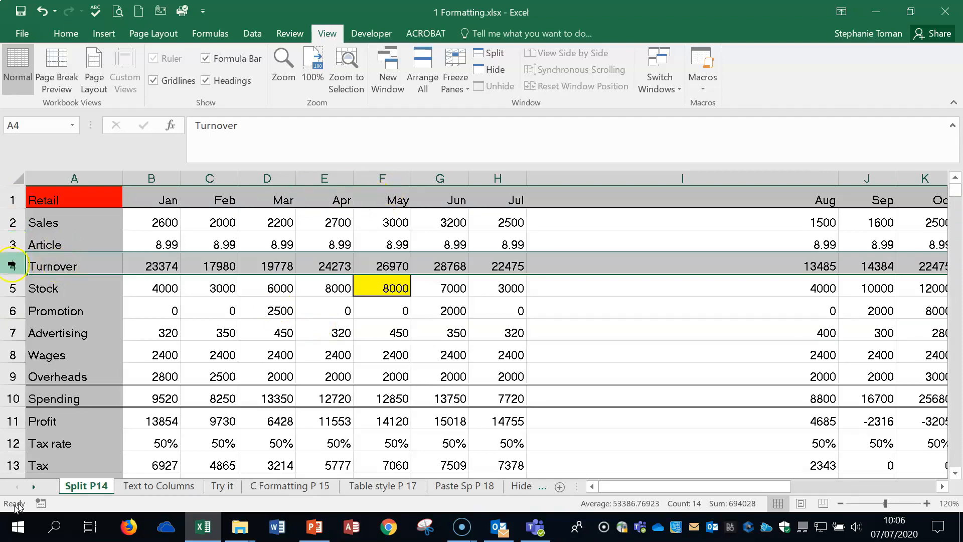
Freeze the panes at cell A4 to keep rows 1 to 3 fixed, and test it by scrolling vertically.
{"action": "left_click", "coordinate": [82, 263]}
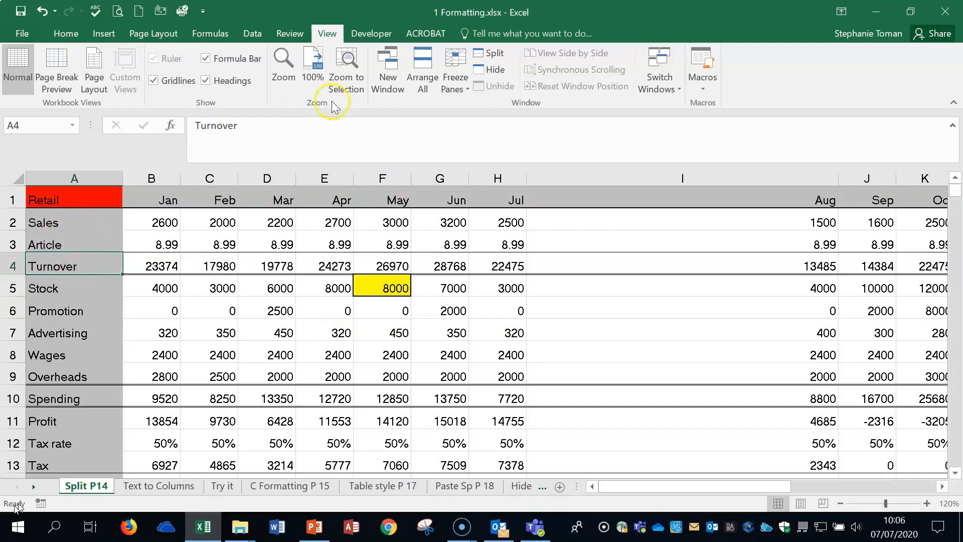
{"action": "left_click", "coordinate": [455, 70]}
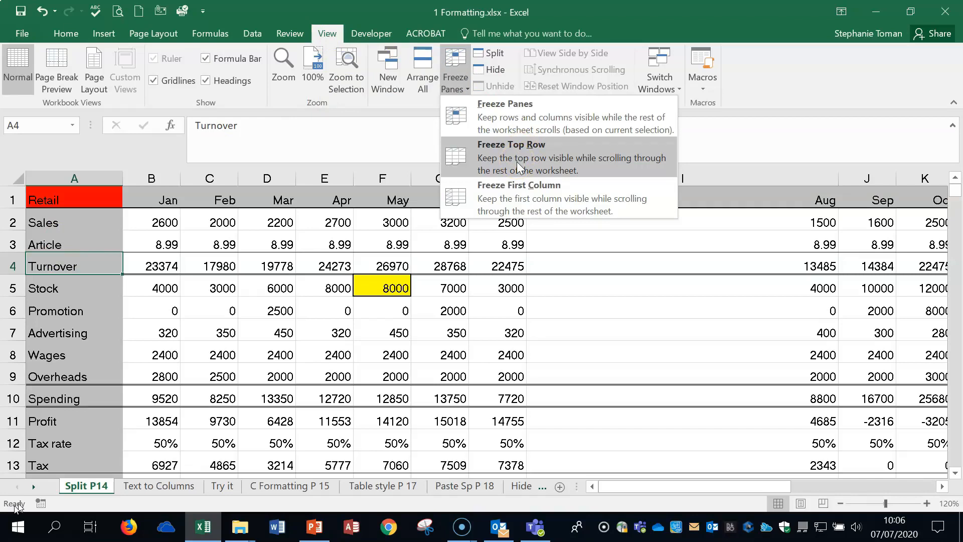
{"action": "left_click", "coordinate": [519, 118]}
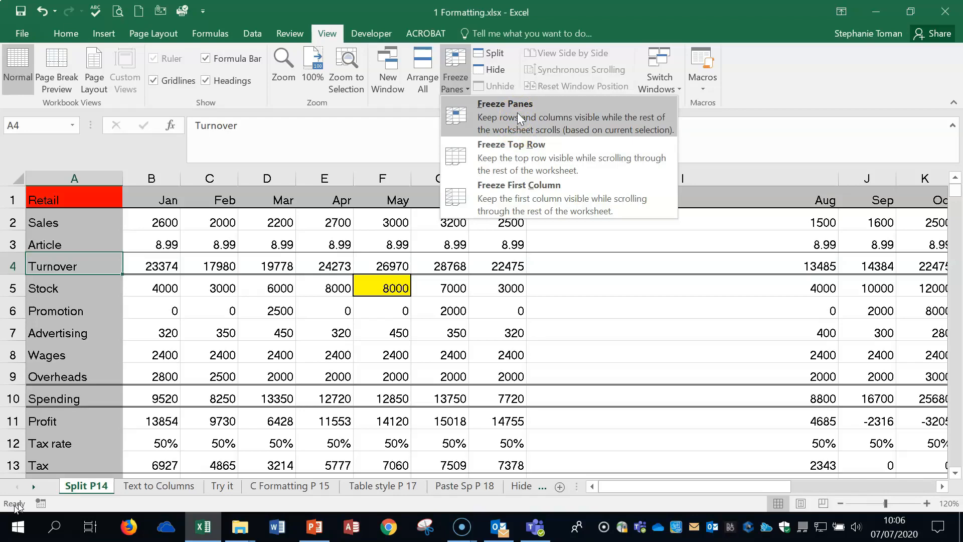
{"action": "left_click", "coordinate": [517, 115]}
{"action": "scroll", "coordinate": [341, 307], "scroll_direction": "down", "scroll_amount": 1}
{"action": "scroll", "coordinate": [340, 308], "scroll_direction": "up", "scroll_amount": 1}
{"action": "scroll", "coordinate": [341, 308], "scroll_direction": "down", "scroll_amount": 1}
{"action": "scroll", "coordinate": [337, 307], "scroll_direction": "up", "scroll_amount": 1}
Select the whole of row 4 and unfreeze the panes.
{"action": "left_click", "coordinate": [27, 276]}
{"action": "left_click", "coordinate": [13, 266]}
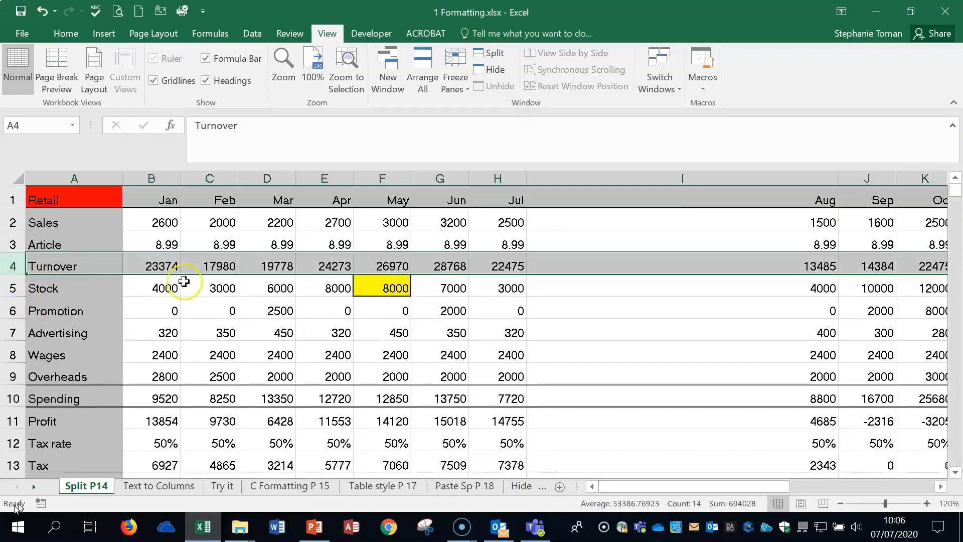
{"action": "left_click", "coordinate": [455, 80]}
{"action": "left_click", "coordinate": [511, 106]}
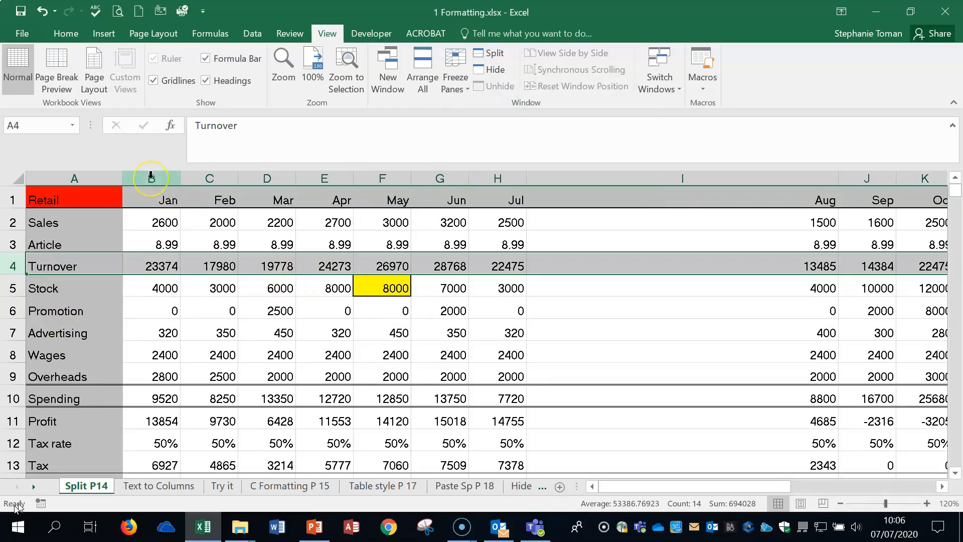
Freeze columns A and B by selecting column C as the freeze position, and unfreeze the panes.
{"action": "left_click", "coordinate": [210, 177]}
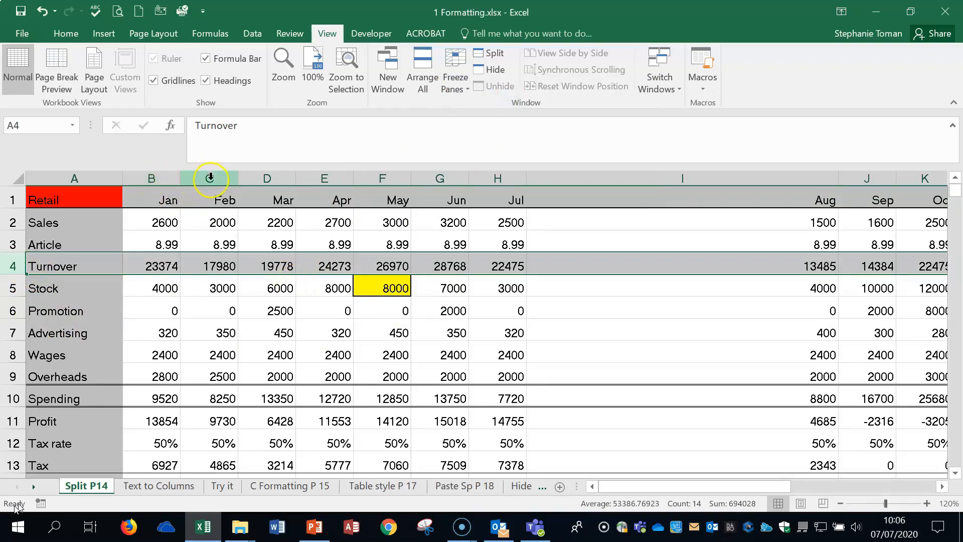
{"action": "left_click", "coordinate": [209, 177]}
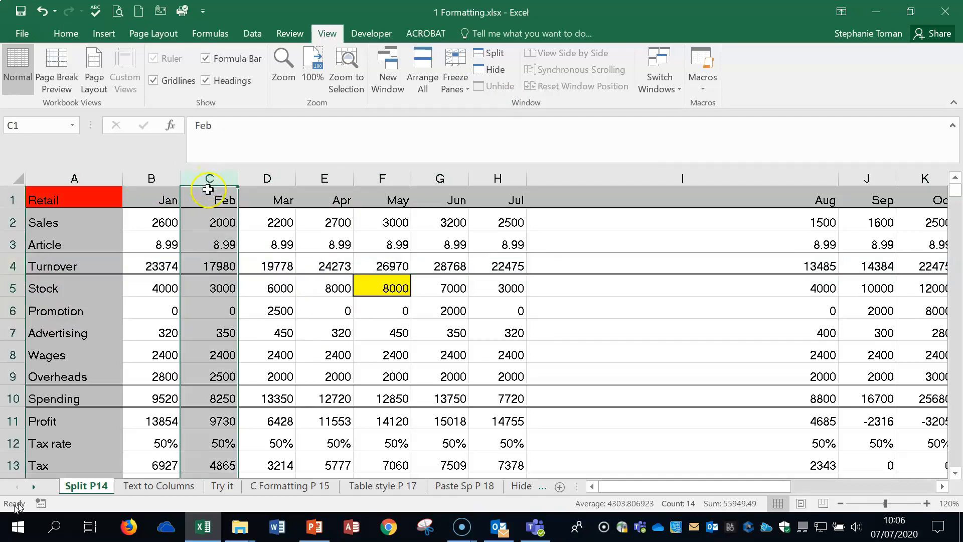
{"action": "left_click", "coordinate": [469, 87]}
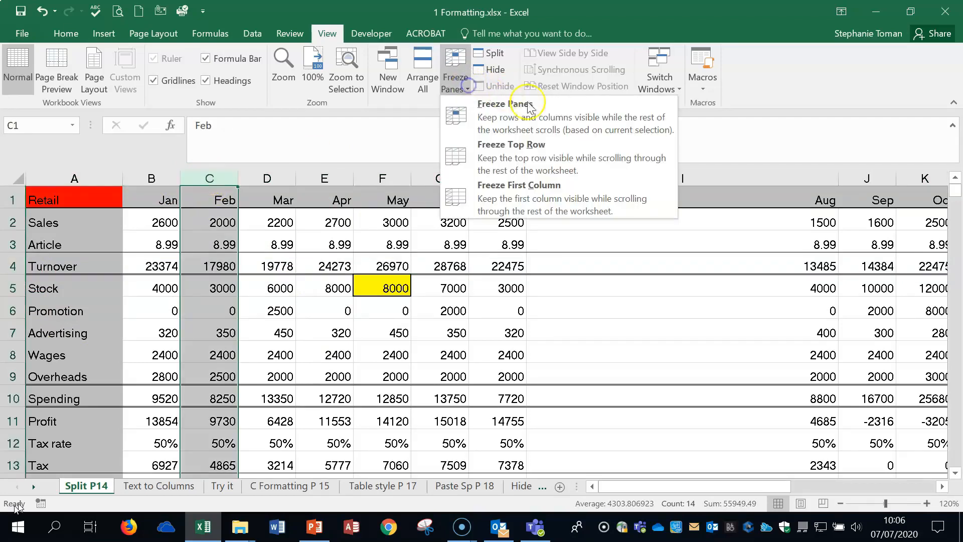
{"action": "left_click", "coordinate": [522, 118]}
{"action": "left_click_drag", "start_coordinate": [645, 489], "coordinate": [634, 514]}
{"action": "left_click", "coordinate": [464, 93]}
{"action": "left_click", "coordinate": [489, 109]}
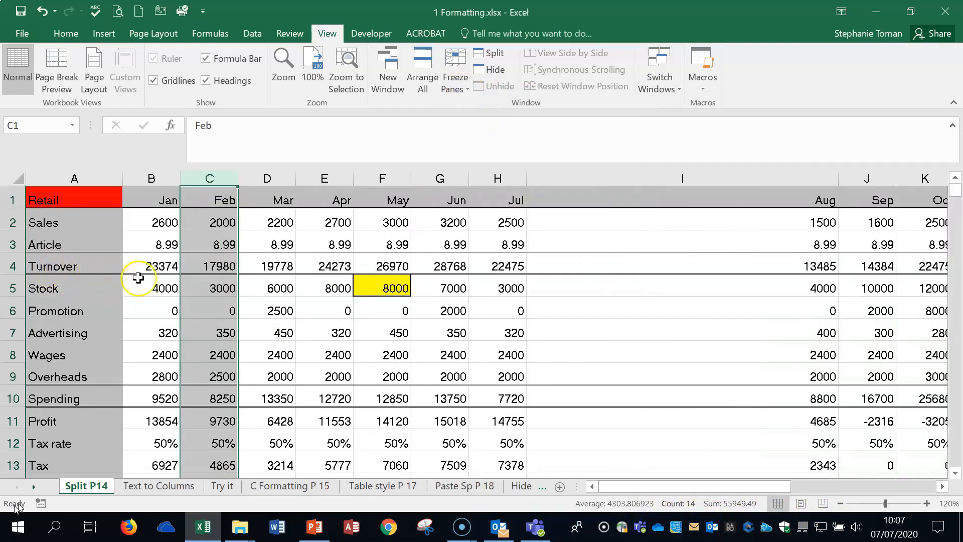
Freeze the panes at cell C4 to keep rows 1 to 3 and columns A and B fixed.
{"action": "left_click", "coordinate": [151, 263]}
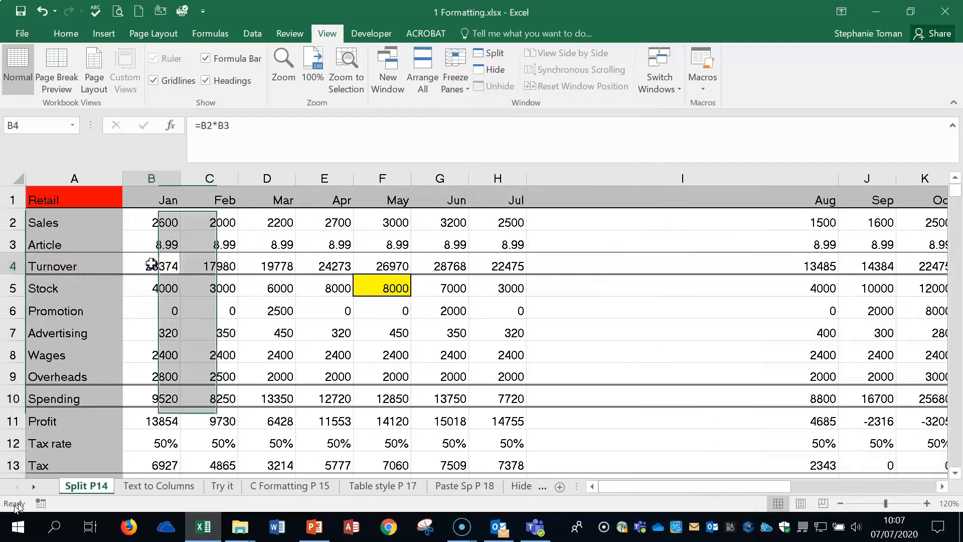
{"action": "left_click", "coordinate": [227, 268]}
{"action": "left_click", "coordinate": [225, 264]}
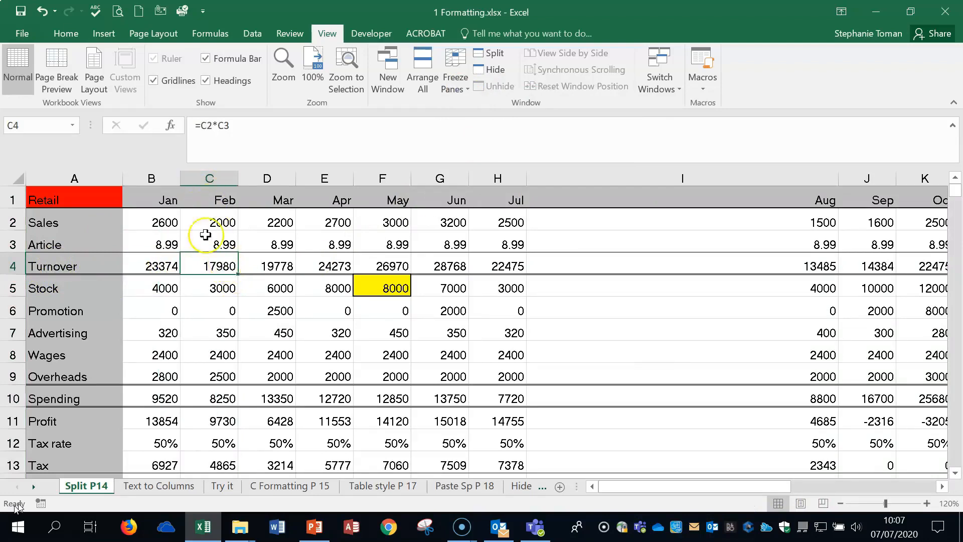
{"action": "left_click", "coordinate": [218, 261]}
{"action": "left_click", "coordinate": [211, 262]}
{"action": "left_click", "coordinate": [455, 81]}
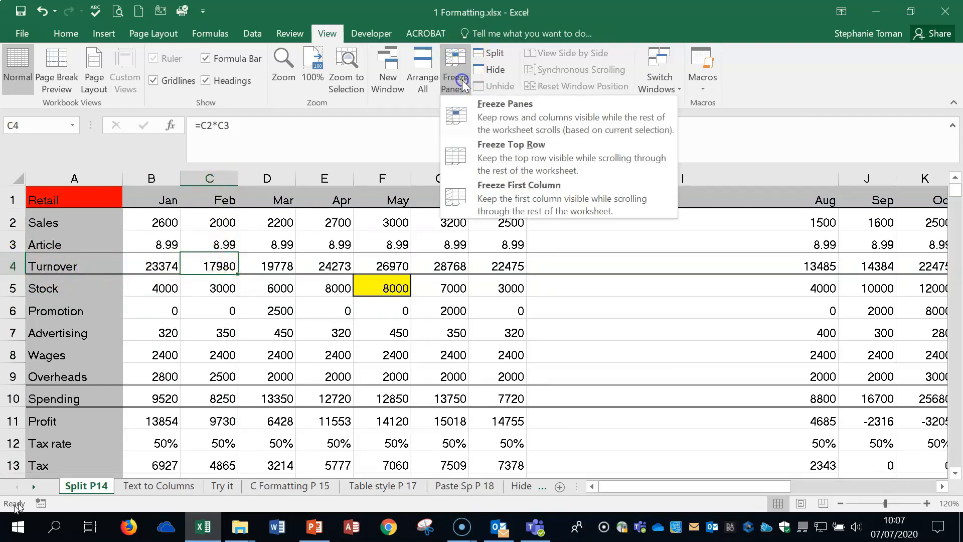
{"action": "left_click", "coordinate": [506, 104]}
{"action": "left_click_drag", "start_coordinate": [654, 485], "coordinate": [706, 497]}
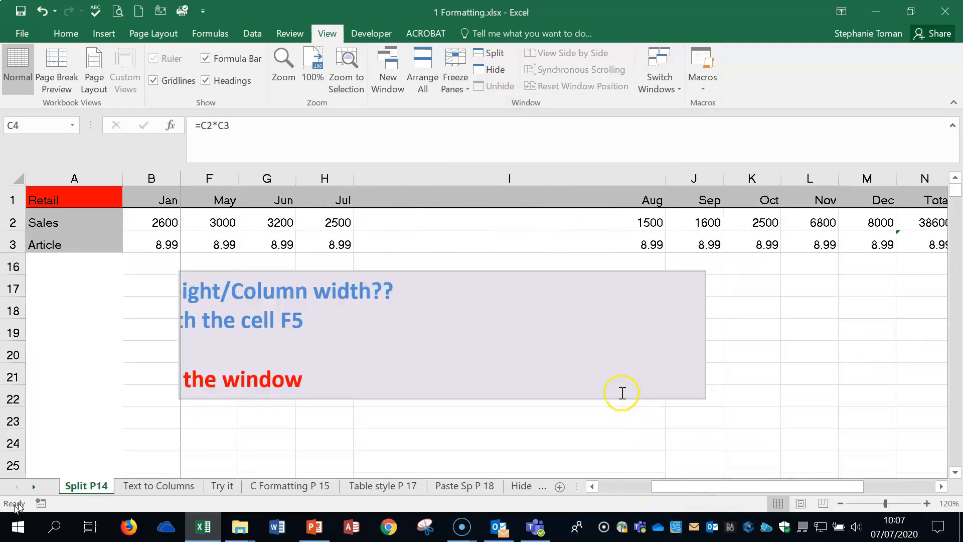
Unfreeze the rows and columns that were frozen at cell C4.
{"action": "left_click_drag", "start_coordinate": [670, 487], "coordinate": [597, 483]}
{"action": "left_click", "coordinate": [454, 84]}
{"action": "left_click", "coordinate": [498, 102]}
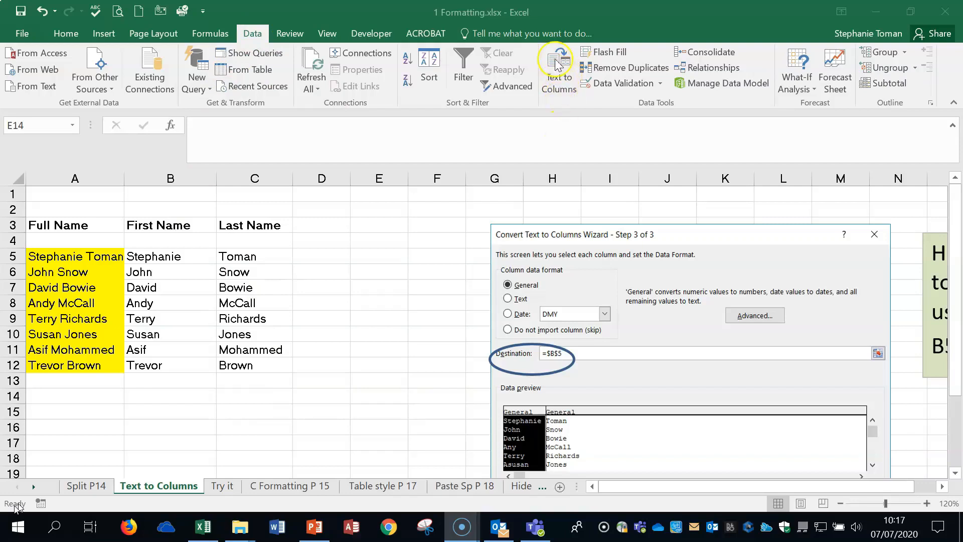
{"action": "left_click", "coordinate": [562, 88]}
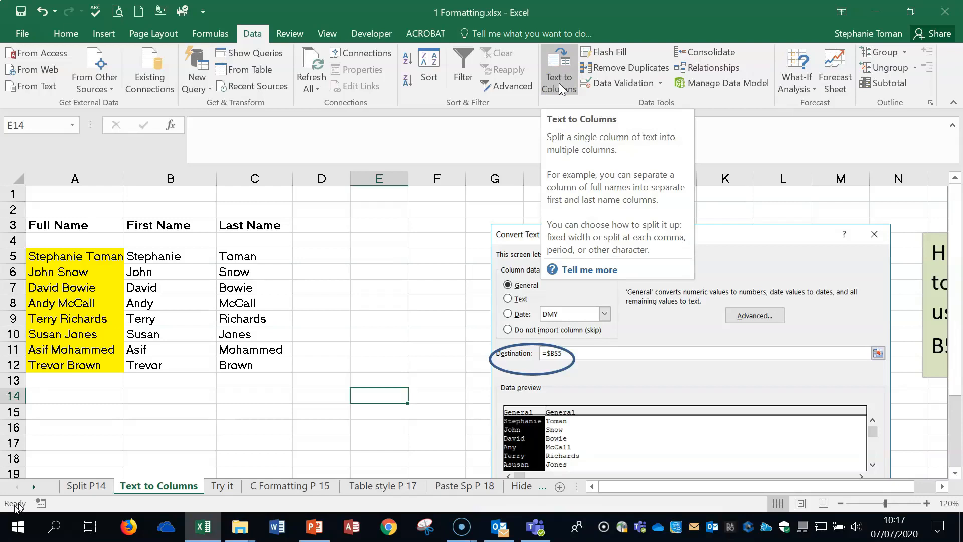
{"action": "left_click_drag", "start_coordinate": [95, 257], "coordinate": [81, 365]}
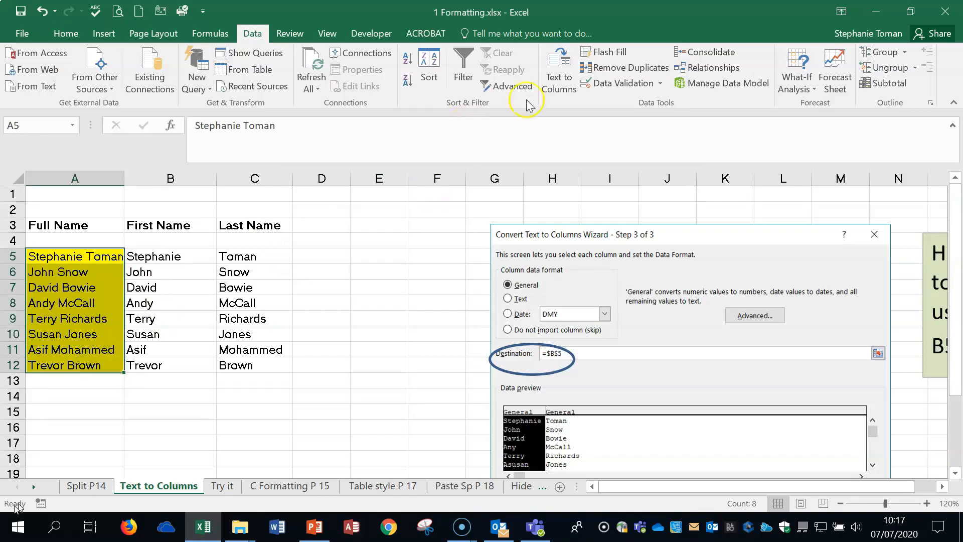
{"action": "left_click", "coordinate": [558, 75]}
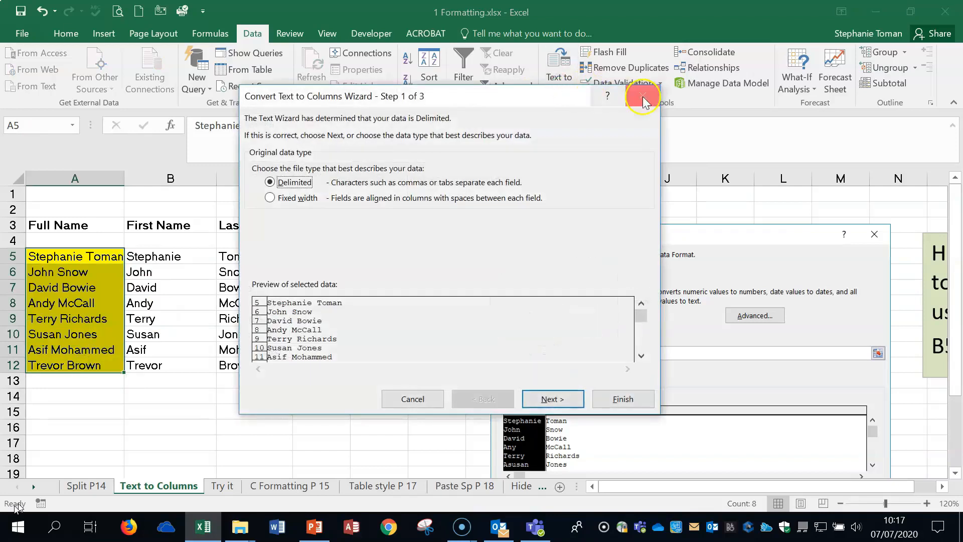
{"action": "left_click", "coordinate": [644, 98]}
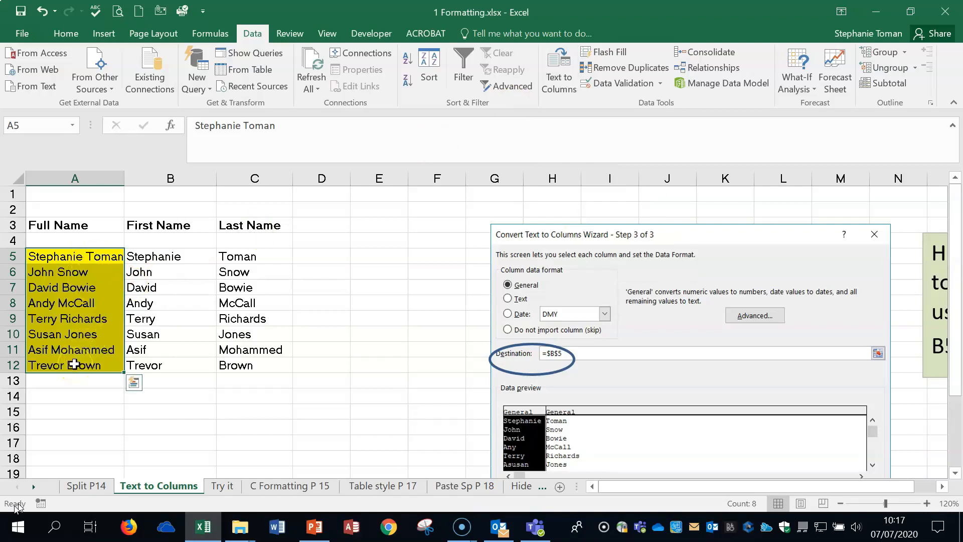
Clear the existing first and last names from cells B5:C12.
{"action": "left_click_drag", "start_coordinate": [148, 257], "coordinate": [257, 364]}
{"action": "key", "text": "Delete"}
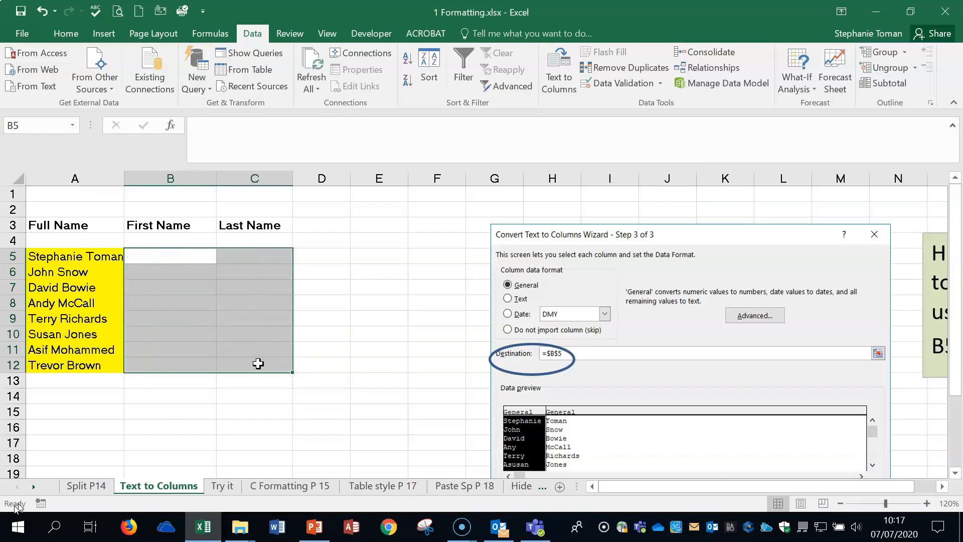
{"action": "left_click", "coordinate": [258, 364]}
Examine the full name in A5 and the first and last name cells B5 and C5 where its parts belong.
{"action": "left_click", "coordinate": [82, 258]}
{"action": "left_click", "coordinate": [161, 254]}
{"action": "left_click", "coordinate": [245, 256]}
{"action": "left_click", "coordinate": [65, 255]}
{"action": "left_click", "coordinate": [160, 254]}
{"action": "left_click", "coordinate": [241, 255]}
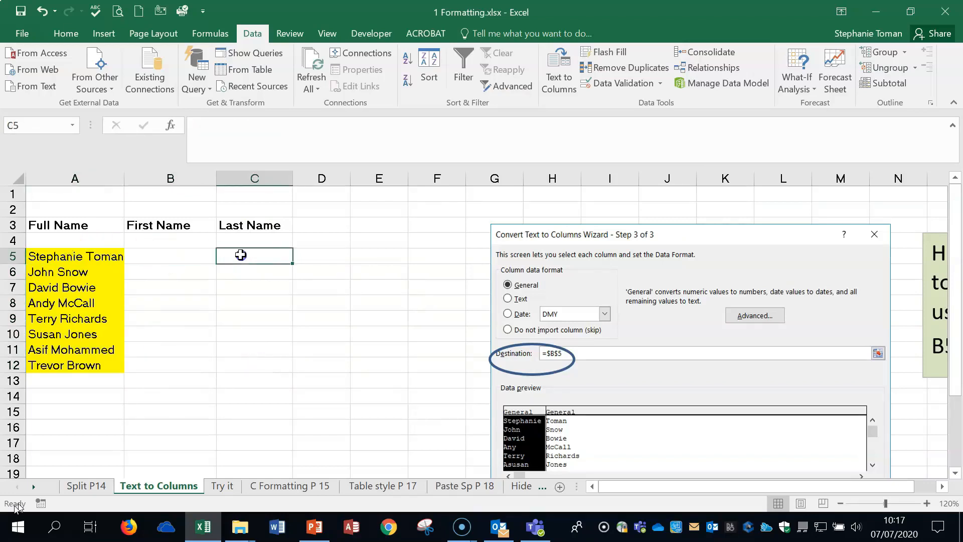
{"action": "left_click", "coordinate": [161, 250]}
{"action": "left_click", "coordinate": [243, 253]}
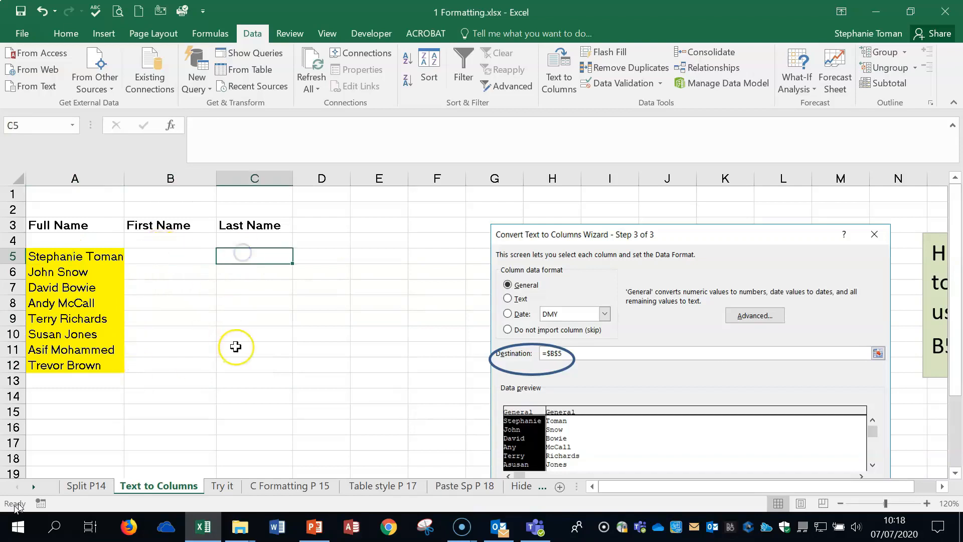
{"action": "left_click", "coordinate": [161, 254]}
{"action": "left_click", "coordinate": [277, 251]}
Start Text to Columns on the full names in A5:A12 with Delimited as the data type.
{"action": "left_click_drag", "start_coordinate": [93, 255], "coordinate": [81, 364]}
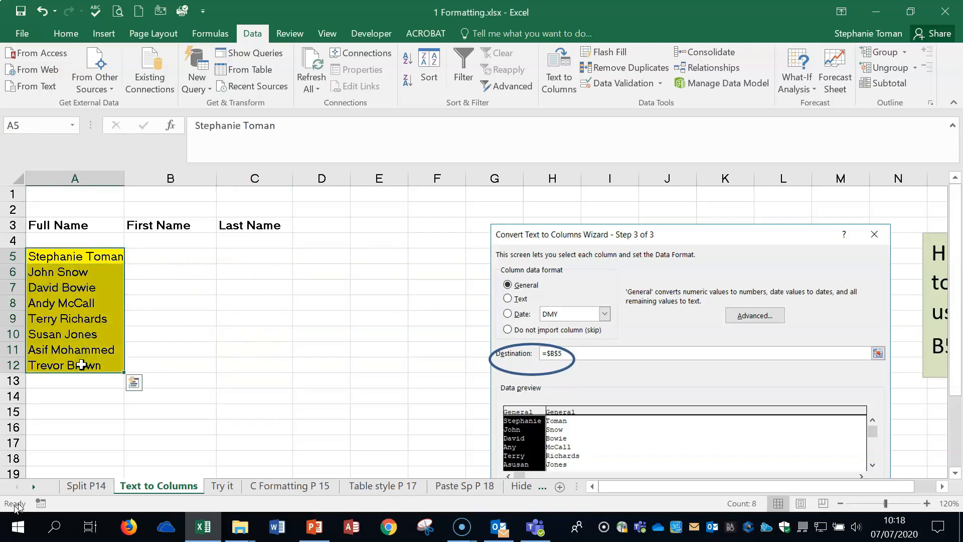
{"action": "left_click", "coordinate": [558, 79]}
{"action": "mouse_move", "coordinate": [457, 96]}
{"action": "left_mouse_down"}
{"action": "mouse_move", "coordinate": [535, 112]}
{"action": "mouse_move", "coordinate": [462, 96]}
{"action": "left_mouse_up"}
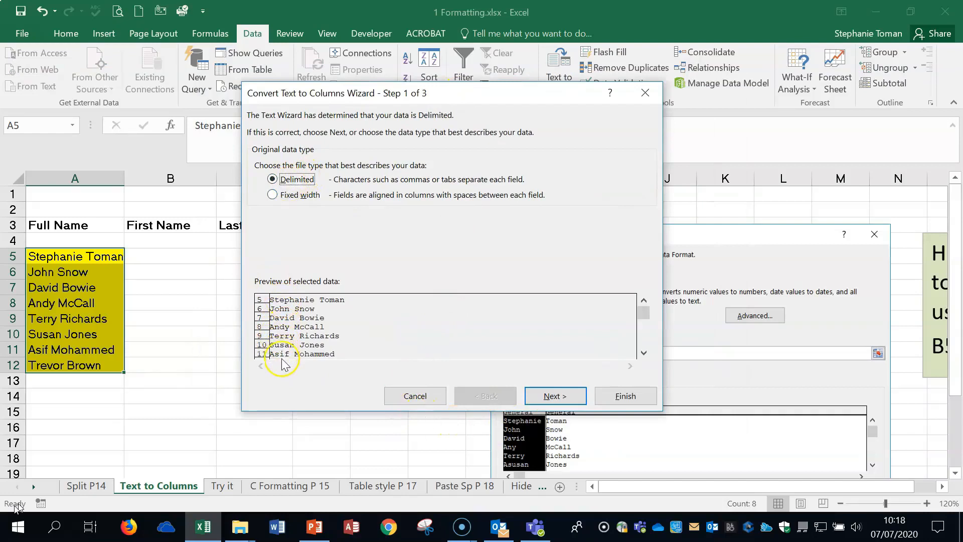
{"action": "left_click", "coordinate": [559, 397]}
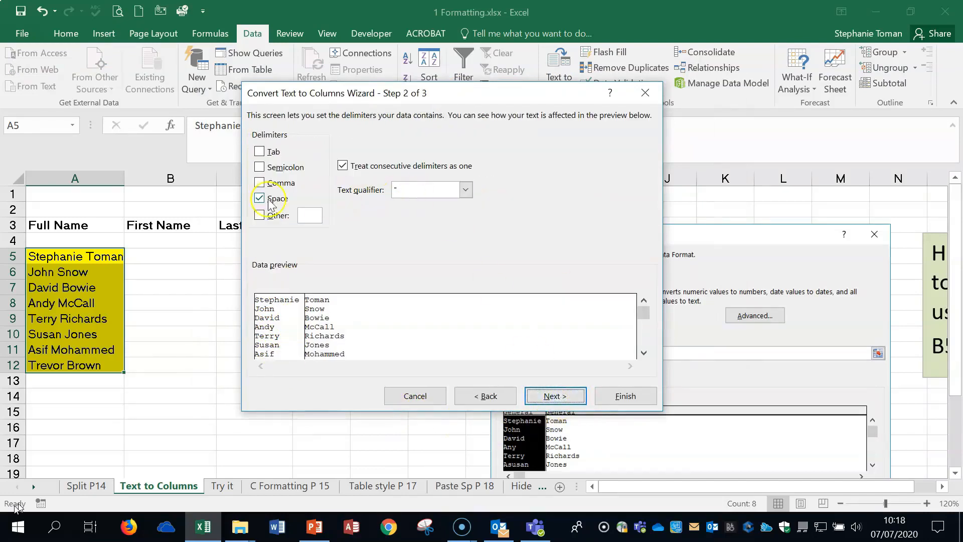
Try the Tab, Semicolon and Other delimiters with Space turned off.
{"action": "left_click", "coordinate": [260, 198]}
{"action": "left_click", "coordinate": [259, 151]}
{"action": "left_click", "coordinate": [259, 152]}
{"action": "left_click", "coordinate": [260, 168]}
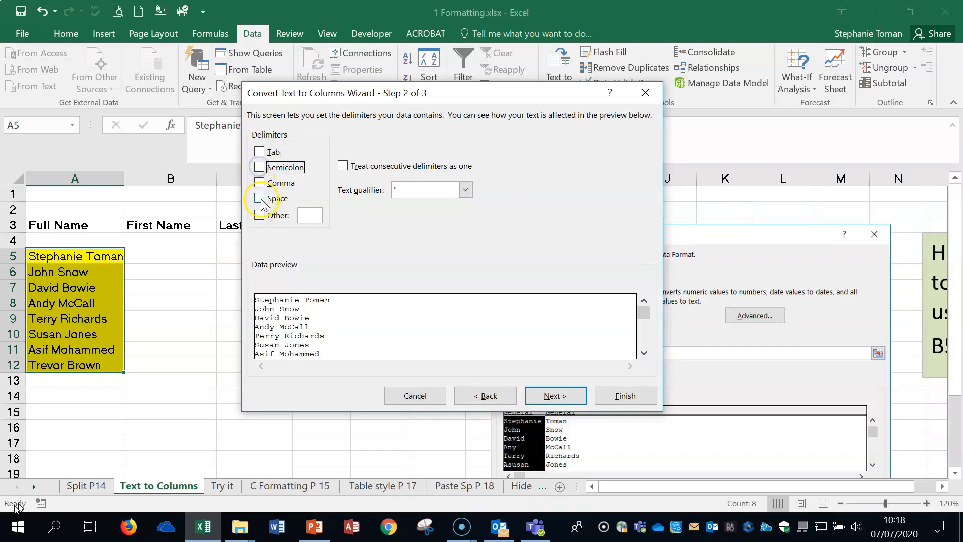
{"action": "left_click", "coordinate": [260, 215]}
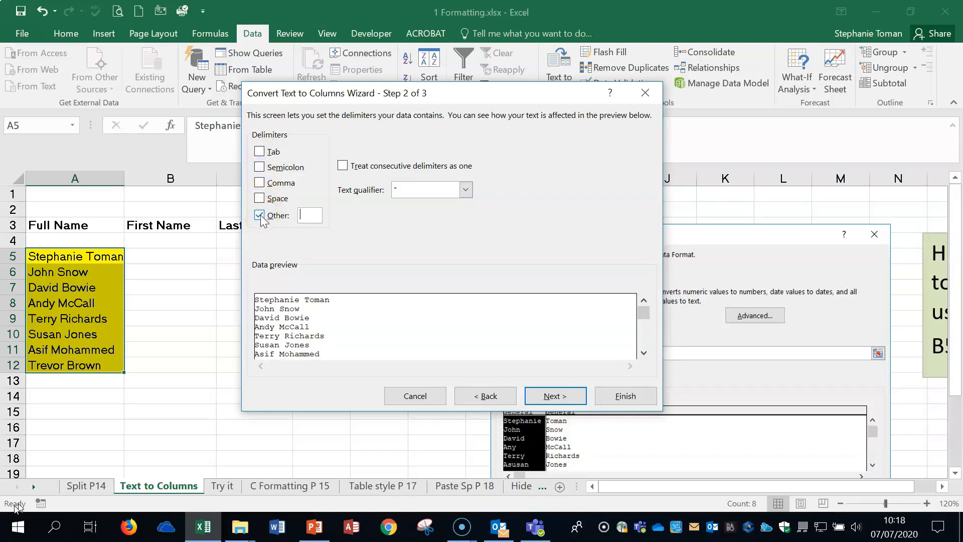
{"action": "left_click", "coordinate": [260, 215]}
Split the full names at the Space delimiter, with General format and the destination starting at cell B5.
{"action": "left_click", "coordinate": [259, 198]}
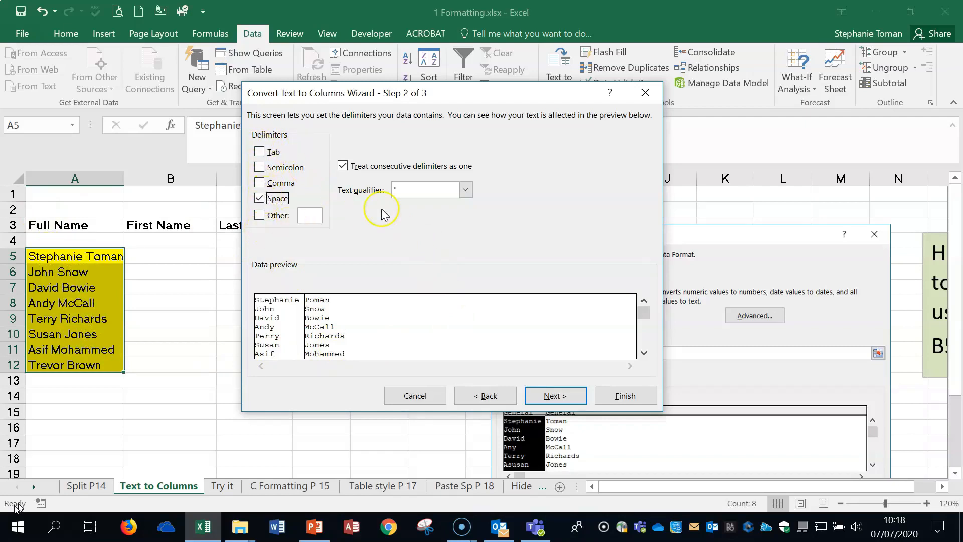
{"action": "left_click", "coordinate": [565, 397]}
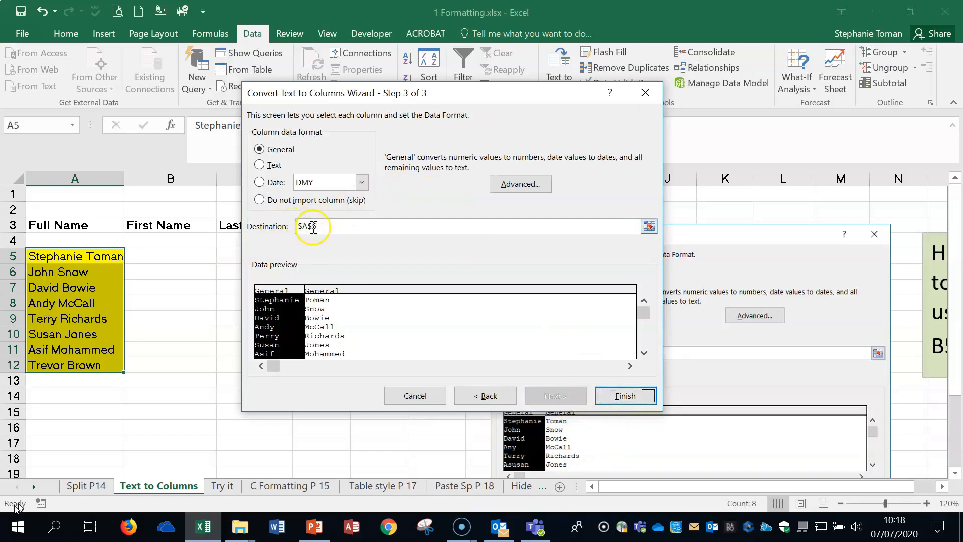
{"action": "left_click_drag", "start_coordinate": [425, 93], "coordinate": [571, 88]}
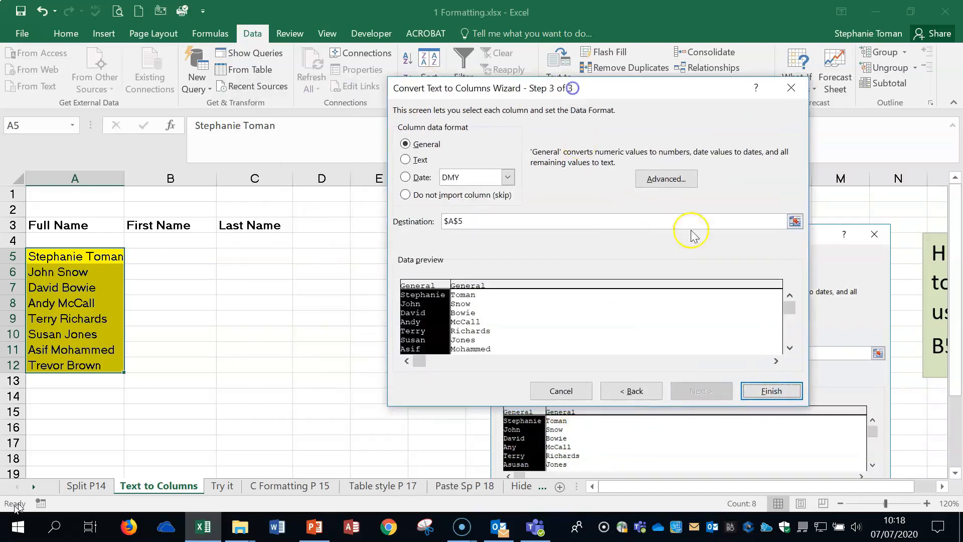
{"action": "left_click", "coordinate": [795, 221]}
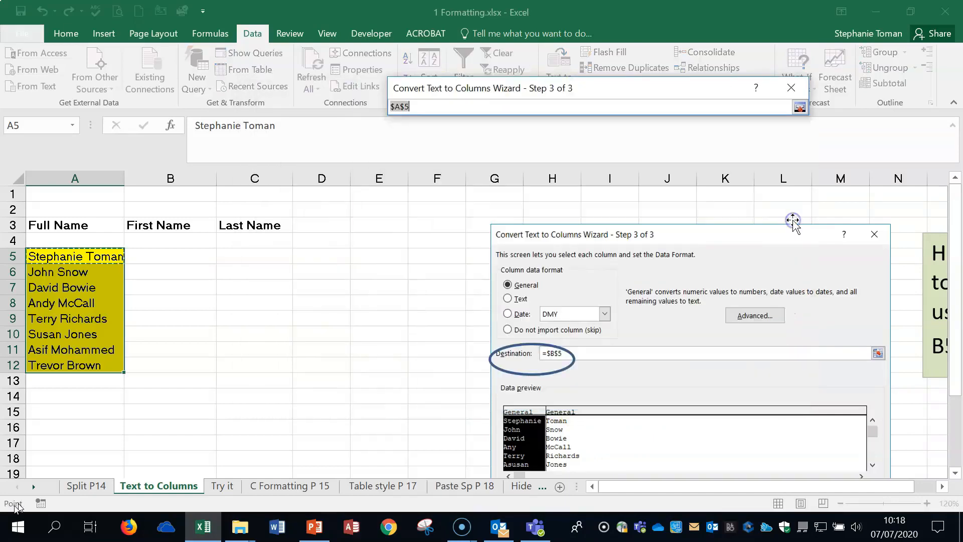
{"action": "left_click", "coordinate": [163, 253]}
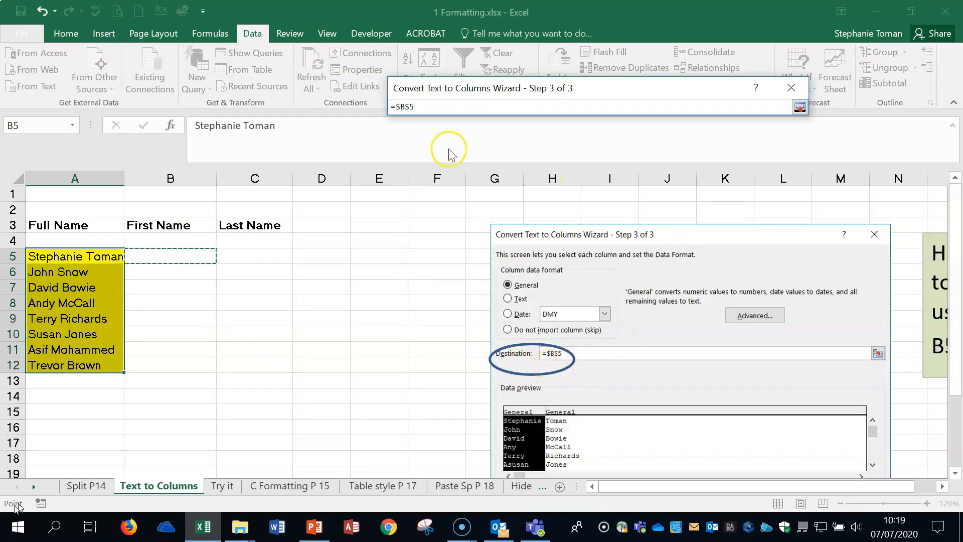
{"action": "left_click", "coordinate": [798, 107]}
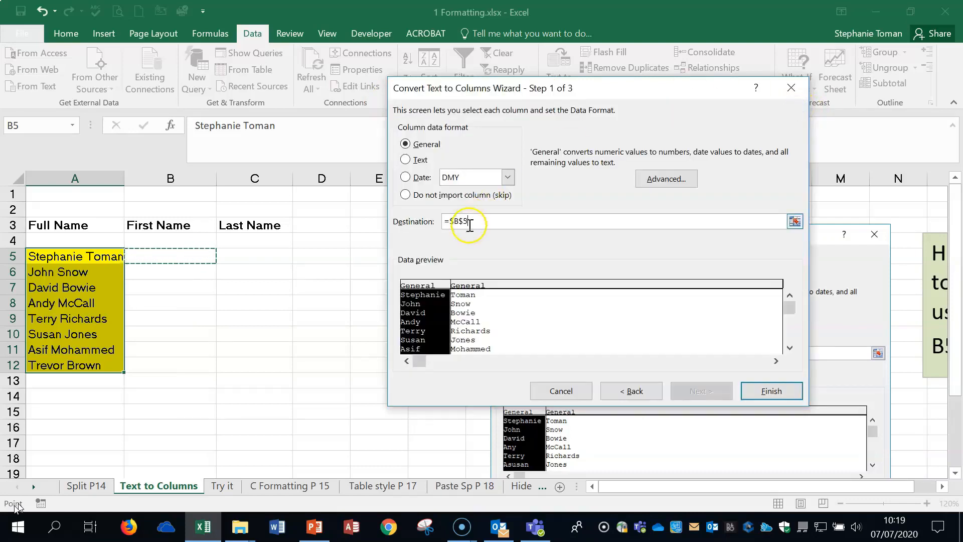
{"action": "left_click", "coordinate": [780, 391]}
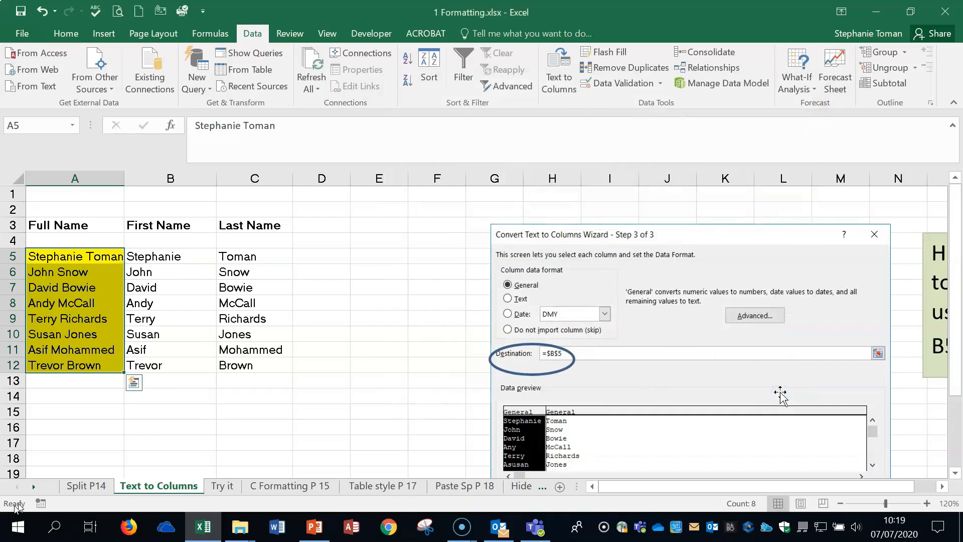
Check the separated first and last names in columns B and C, down to row 12.
{"action": "left_click", "coordinate": [173, 274]}
{"action": "left_click", "coordinate": [253, 259]}
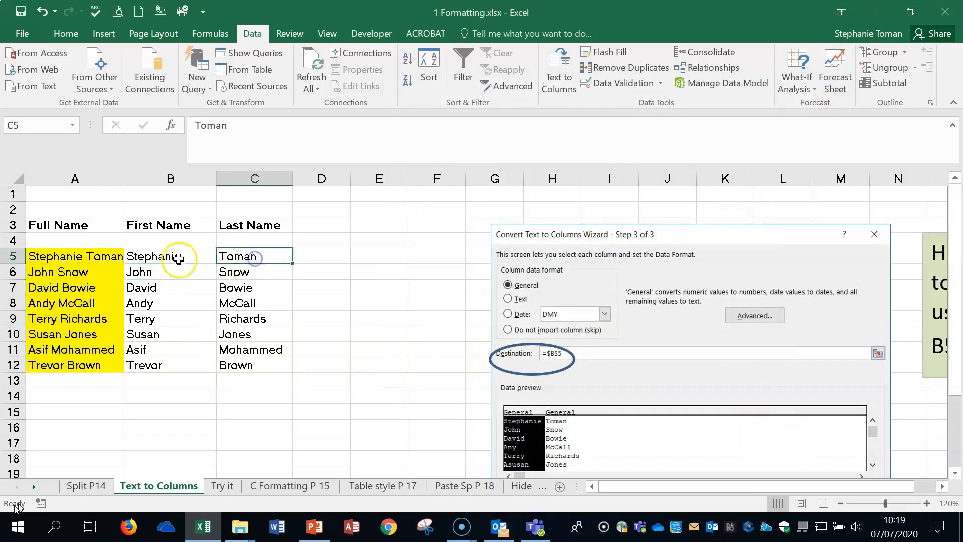
{"action": "left_click", "coordinate": [183, 272]}
{"action": "left_click", "coordinate": [253, 272]}
{"action": "left_click", "coordinate": [252, 286]}
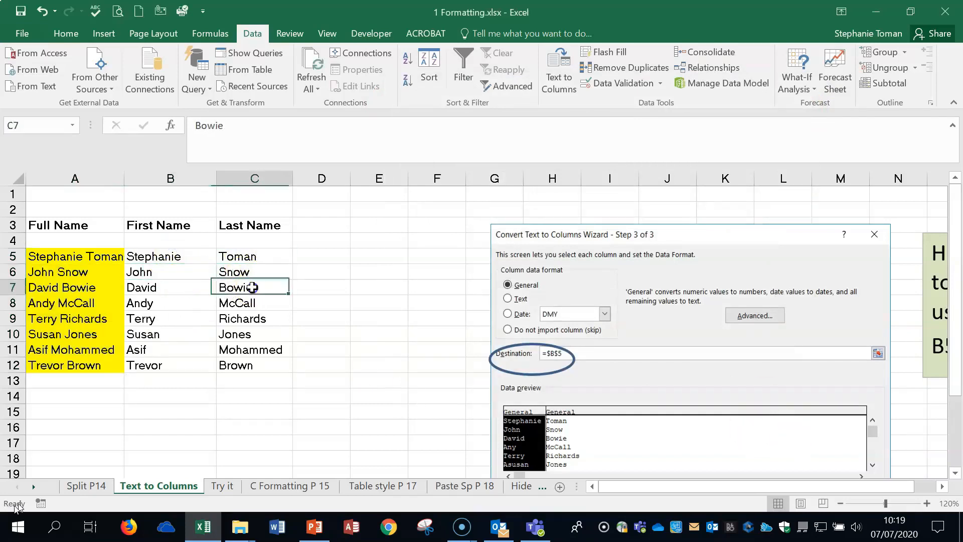
{"action": "left_click", "coordinate": [148, 365]}
{"action": "left_click", "coordinate": [241, 366]}
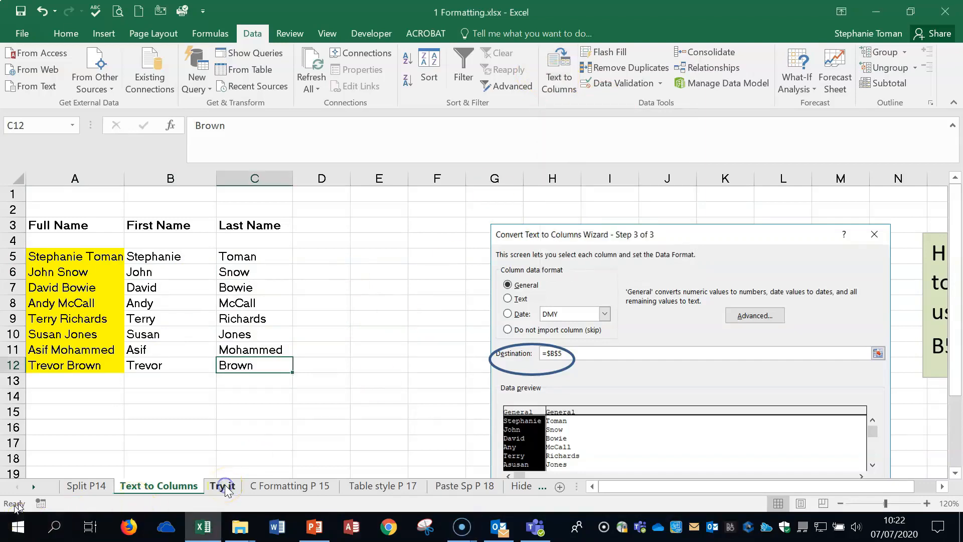
View the Try it practice sheet and select cell C4 under the First Name heading.
{"action": "left_click", "coordinate": [222, 486]}
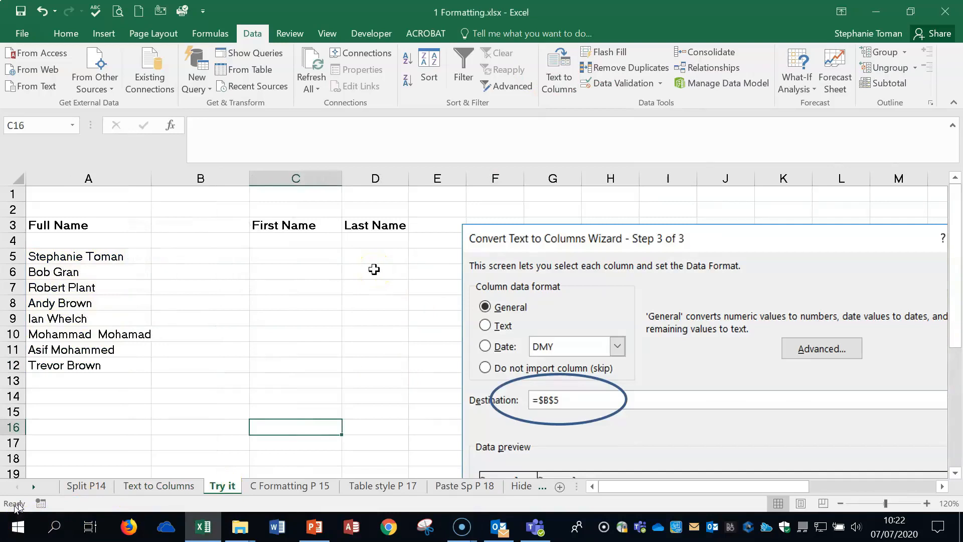
{"action": "left_click", "coordinate": [213, 173]}
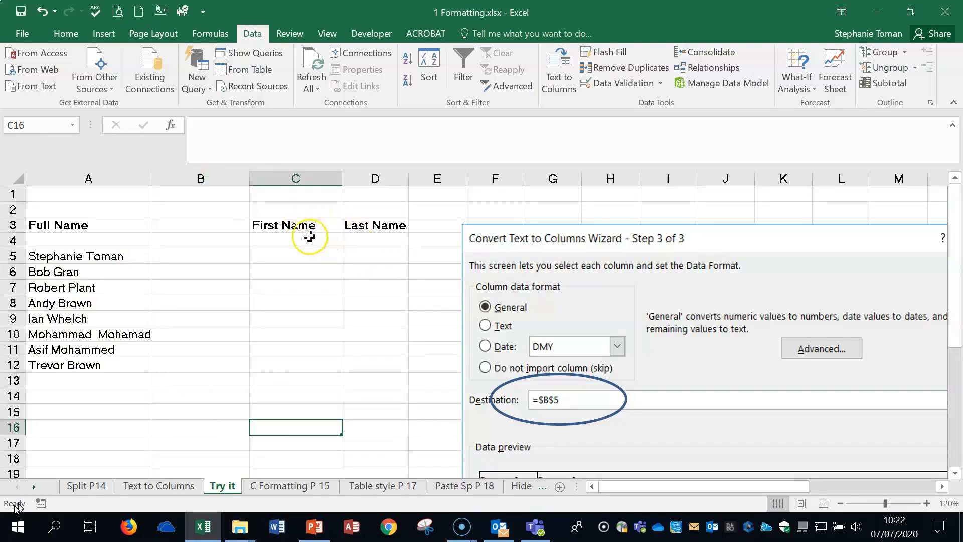
{"action": "left_click", "coordinate": [285, 243]}
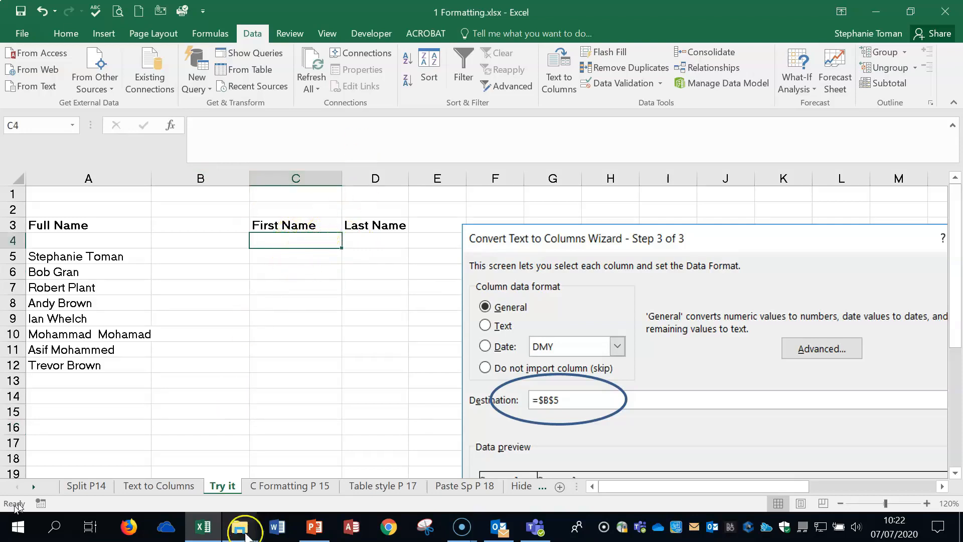
Open the C Formatting P 15 sheet and zoom out to 90%.
{"action": "left_click", "coordinate": [284, 490]}
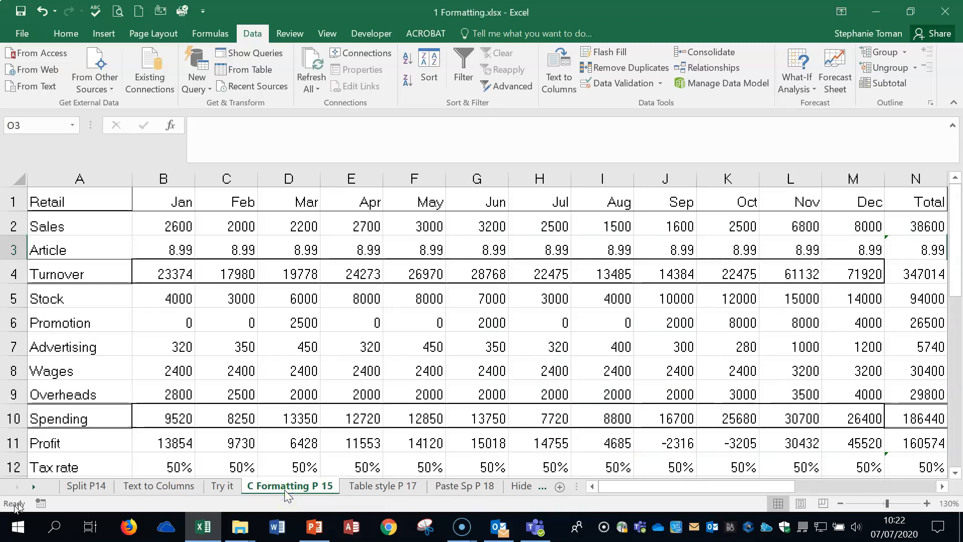
{"action": "left_click", "coordinate": [841, 503]}
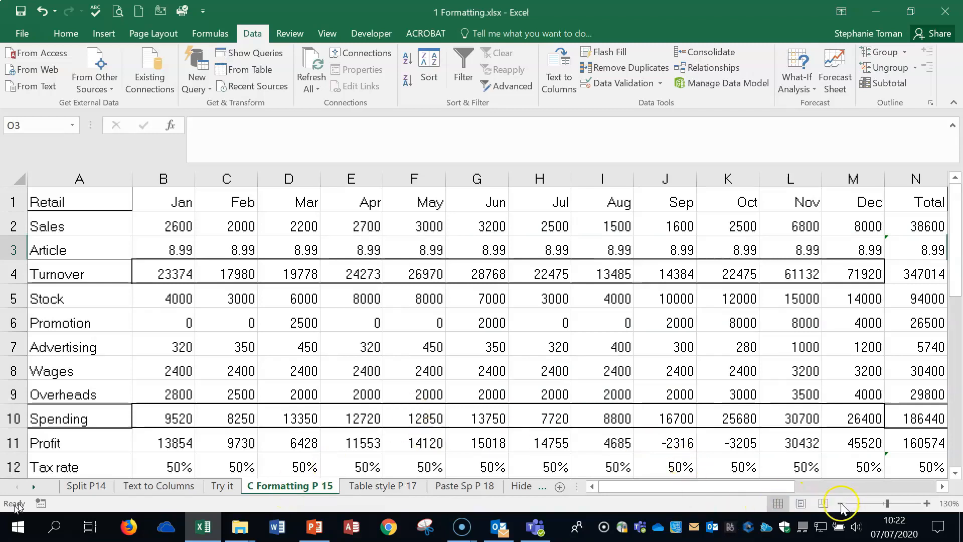
{"action": "left_click", "coordinate": [841, 503]}
{"action": "left_click", "coordinate": [841, 503]}
{"action": "left_click", "coordinate": [841, 503]}
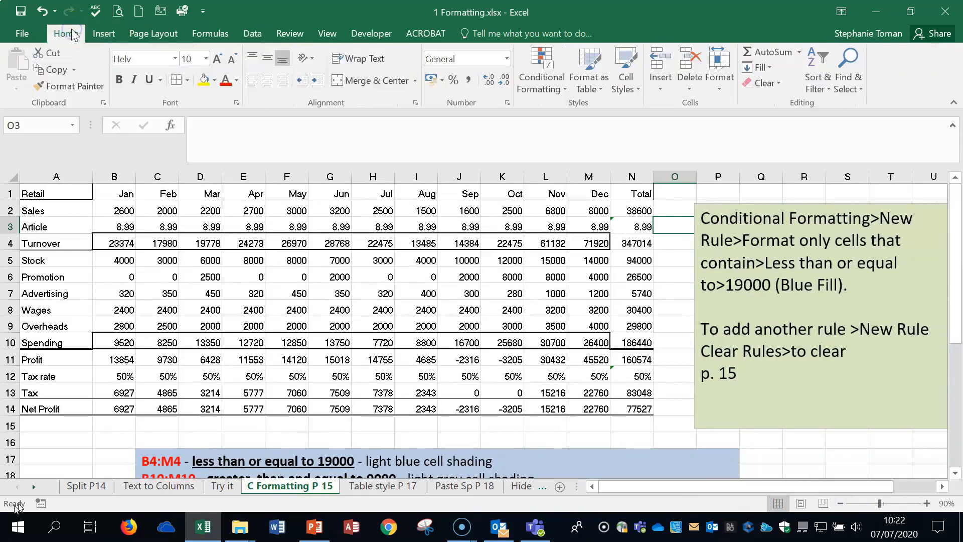
Look through the Conditional Formatting options, including Highlight Cells Rules, Top/Bottom Rules and New Rule.
{"action": "left_click", "coordinate": [565, 87]}
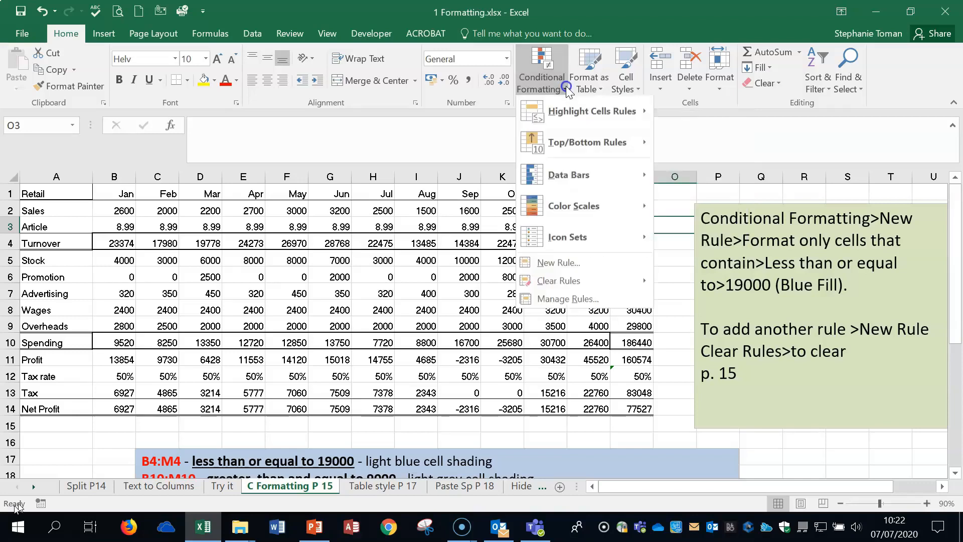
{"action": "left_click", "coordinate": [585, 113]}
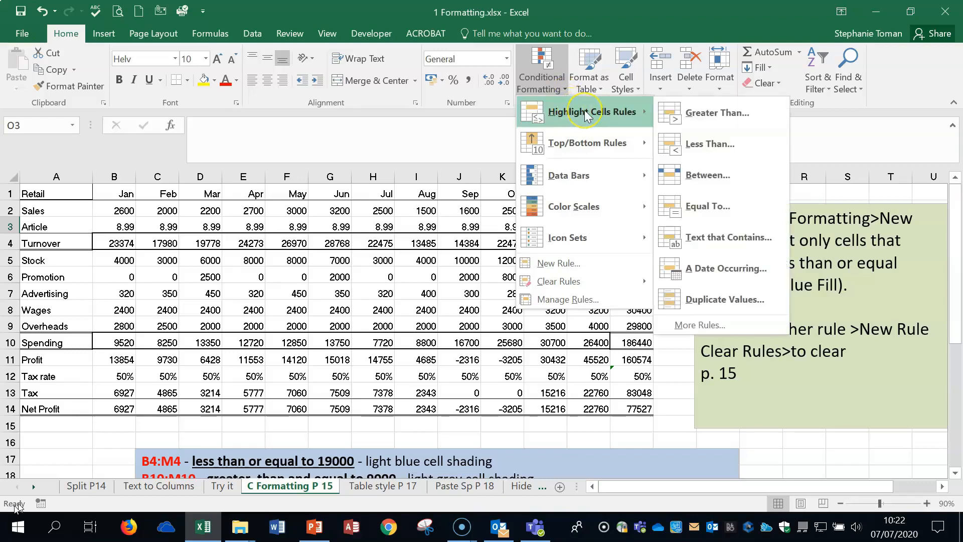
{"action": "left_click", "coordinate": [593, 144]}
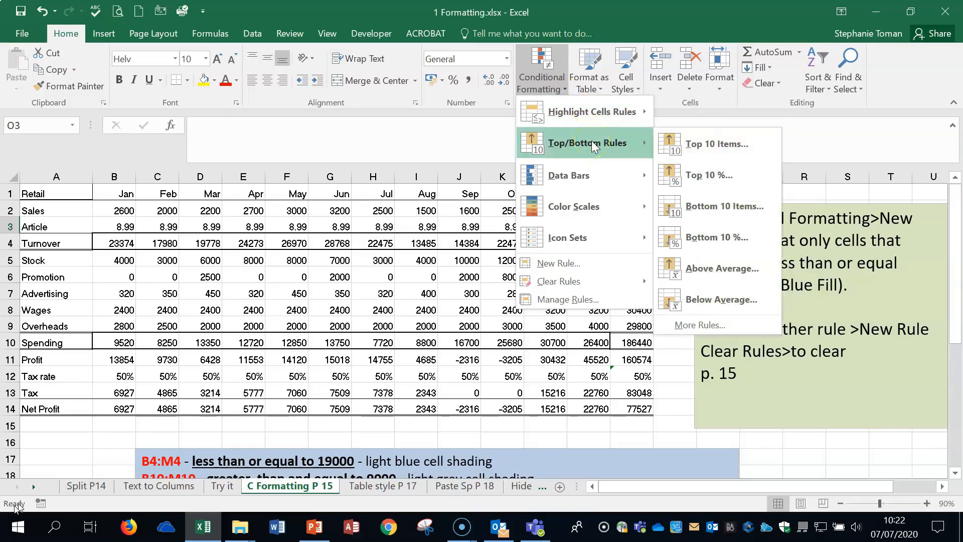
{"action": "left_click", "coordinate": [572, 267]}
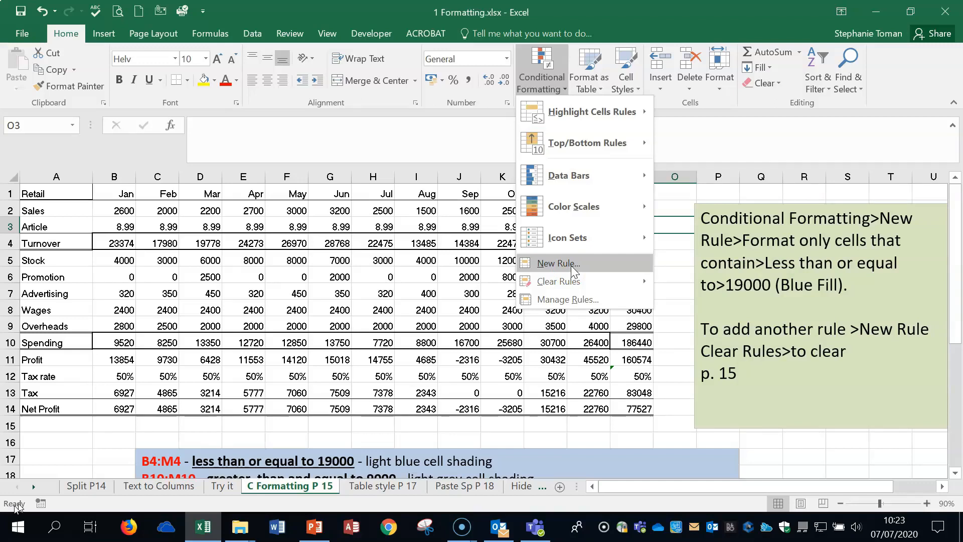
{"action": "left_click", "coordinate": [912, 300]}
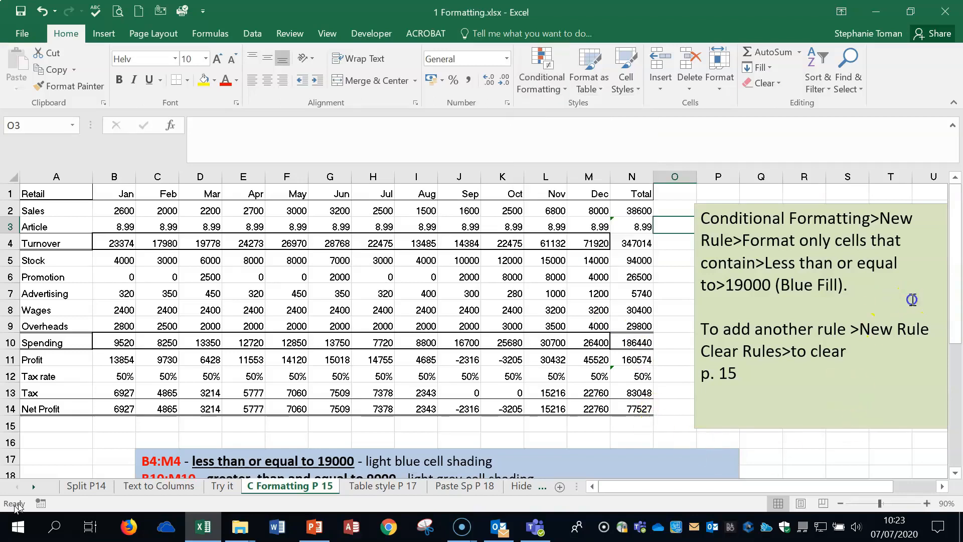
Read the conditional formatting instructions in the green text box and the exercise note below the table.
{"action": "left_click", "coordinate": [912, 292]}
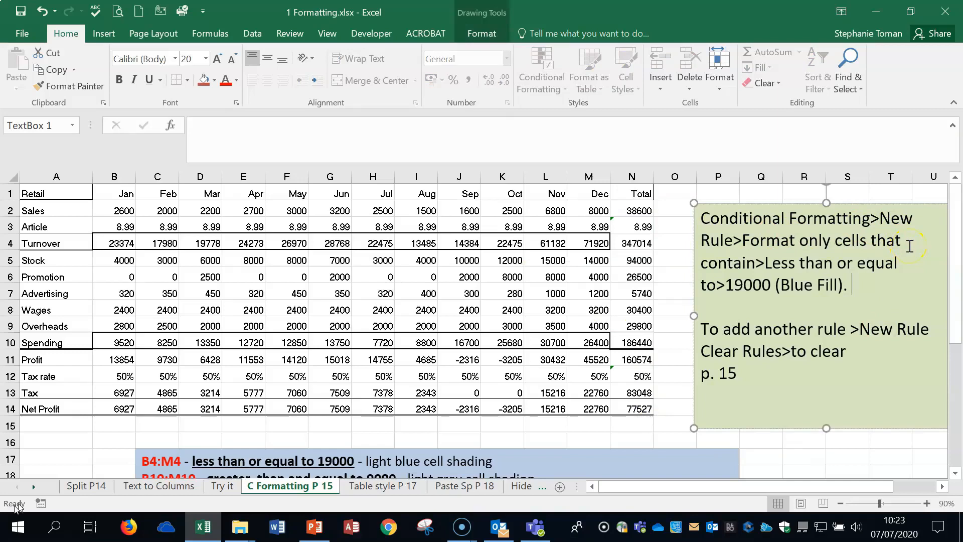
{"action": "left_click", "coordinate": [739, 289]}
{"action": "scroll", "coordinate": [629, 446], "scroll_direction": "down", "scroll_amount": 1}
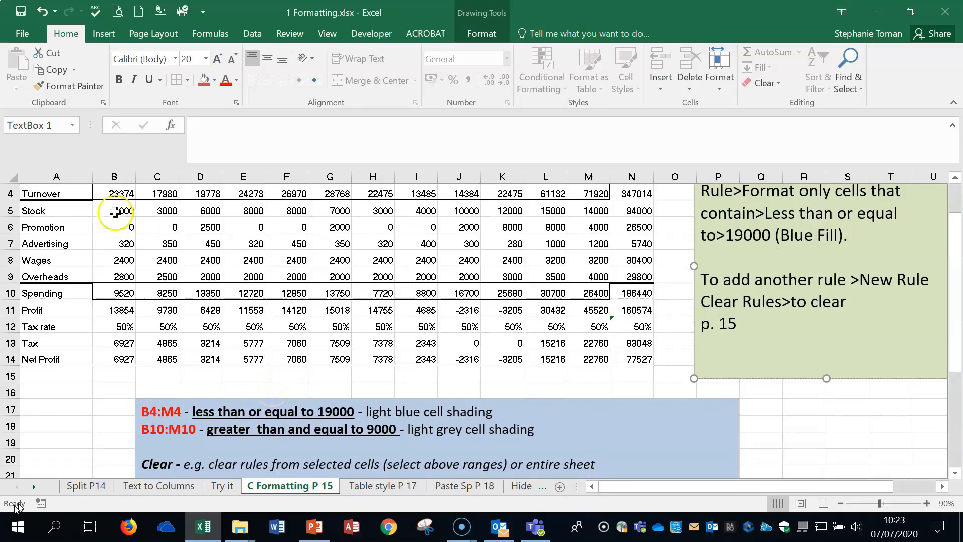
Start a new conditional formatting rule for B4:M4 that formats only cells with values less than or equal to 19000.
{"action": "left_click_drag", "start_coordinate": [116, 191], "coordinate": [582, 197]}
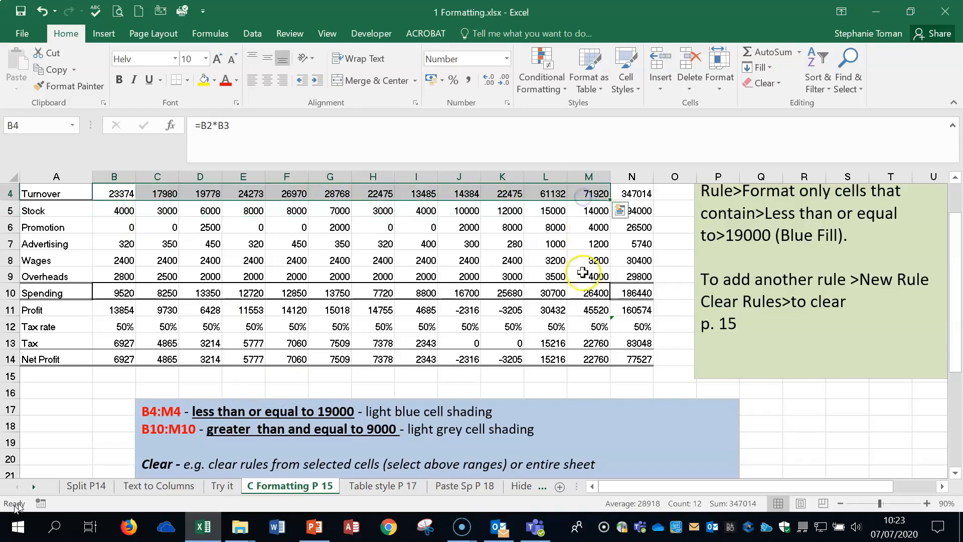
{"action": "scroll", "coordinate": [582, 273], "scroll_direction": "up", "scroll_amount": 1}
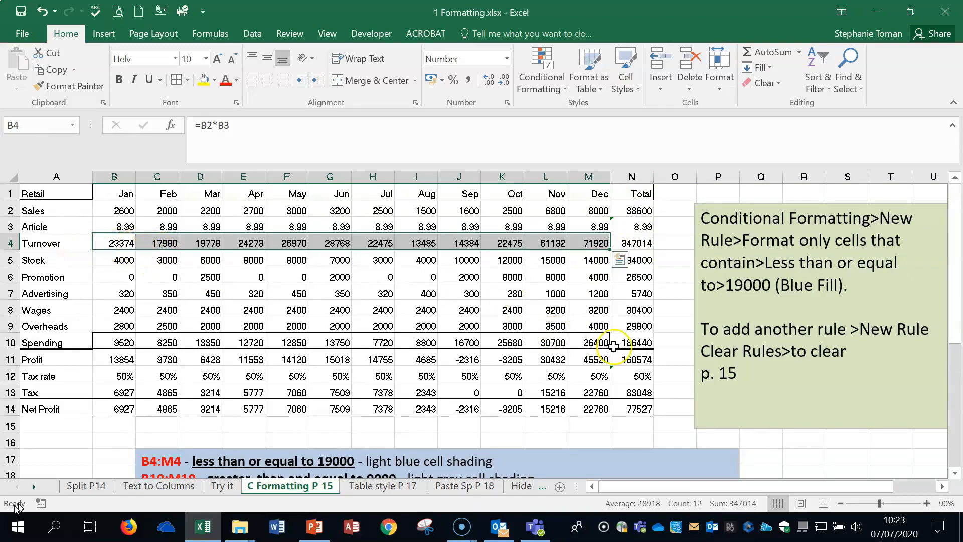
{"action": "left_click", "coordinate": [557, 91]}
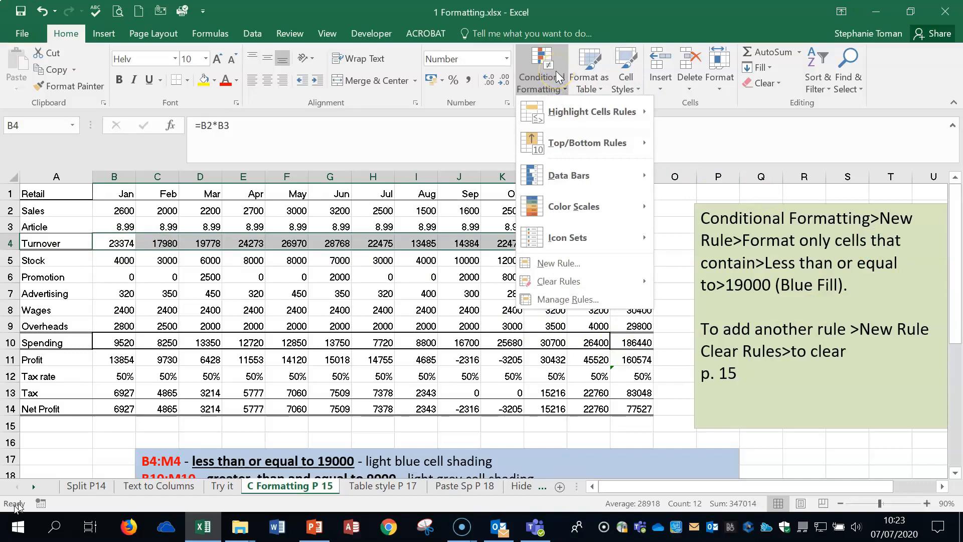
{"action": "left_click", "coordinate": [576, 263]}
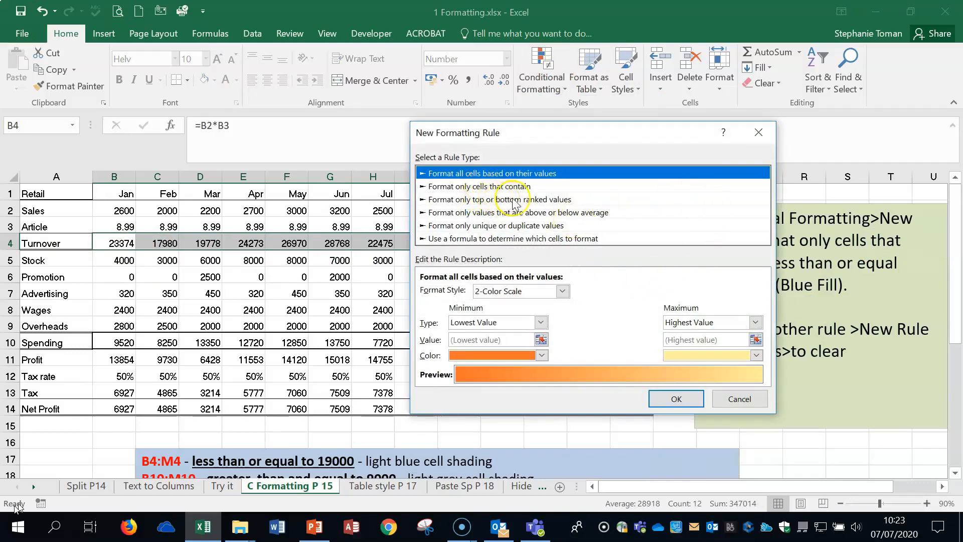
{"action": "left_click", "coordinate": [497, 186]}
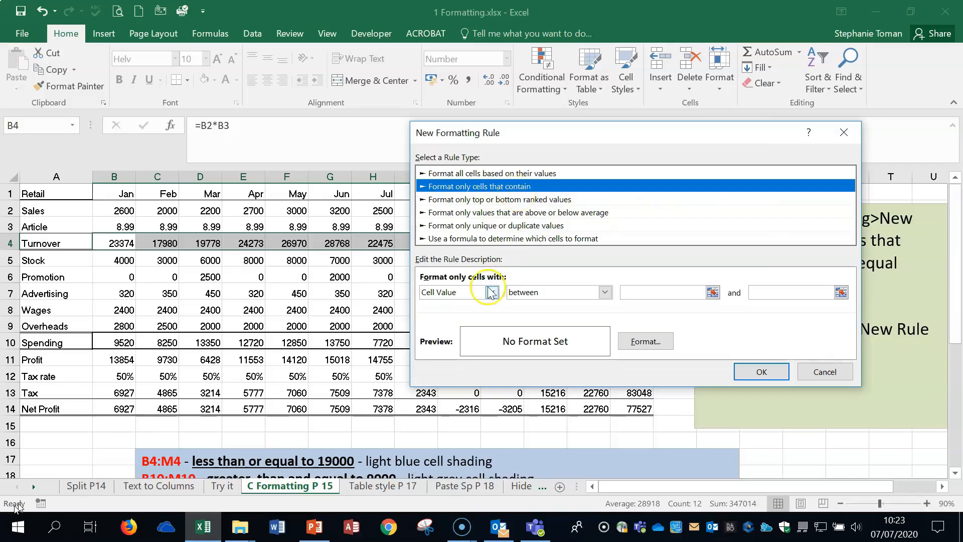
{"action": "left_click", "coordinate": [606, 293]}
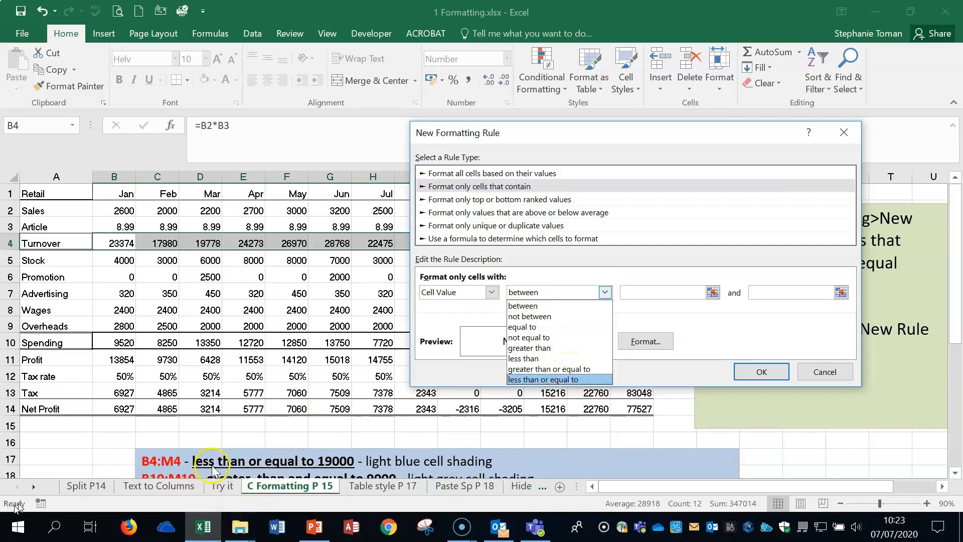
{"action": "left_click", "coordinate": [539, 380]}
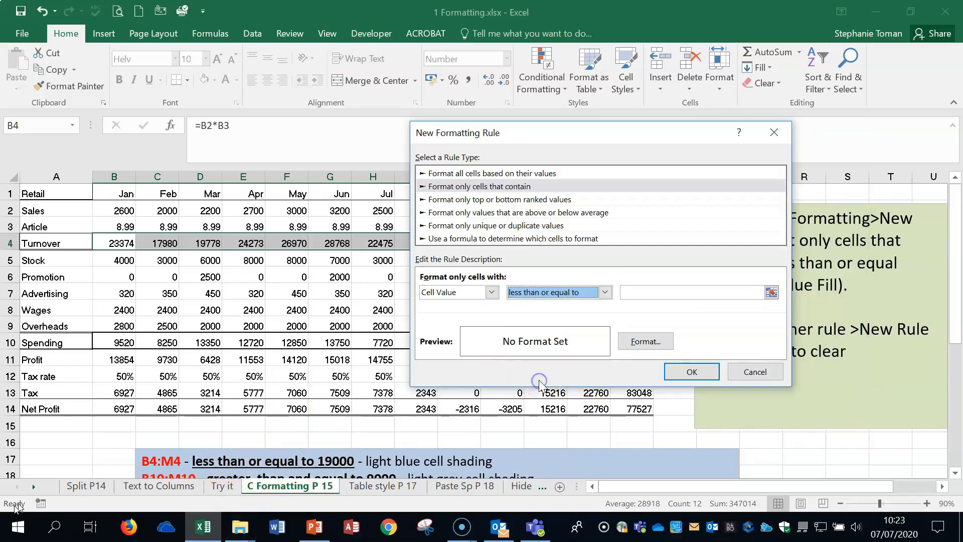
{"action": "left_click", "coordinate": [637, 294]}
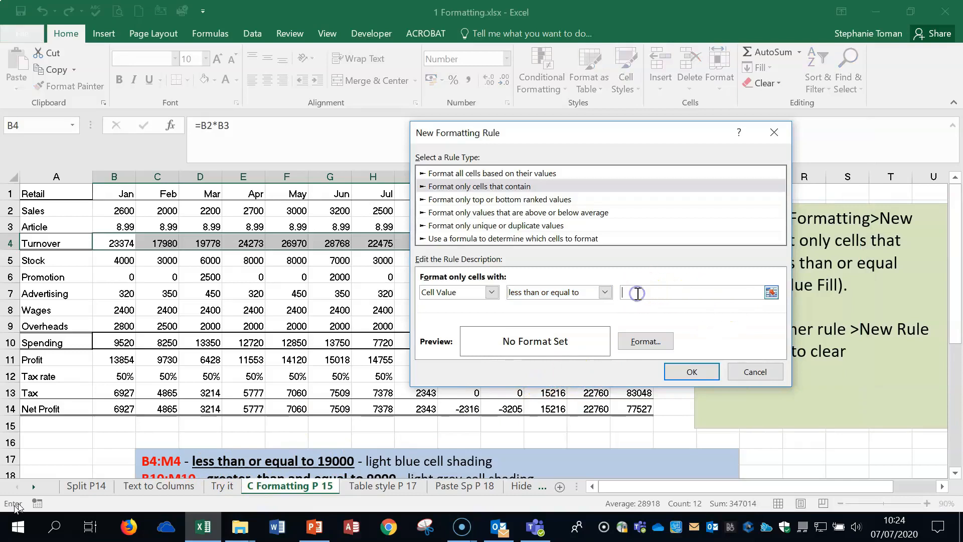
{"action": "type", "text": "19000"}
{"action": "left_click", "coordinate": [670, 290]}
{"action": "left_click", "coordinate": [676, 292]}
Give the B4:M4 rule a light blue fill and apply it to the Turnover row.
{"action": "left_click", "coordinate": [647, 342]}
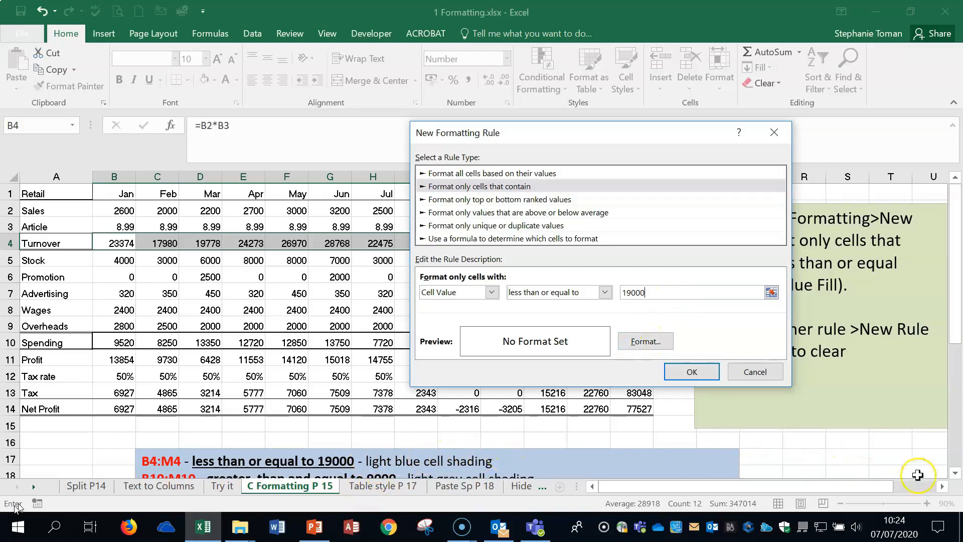
{"action": "left_click", "coordinate": [955, 474]}
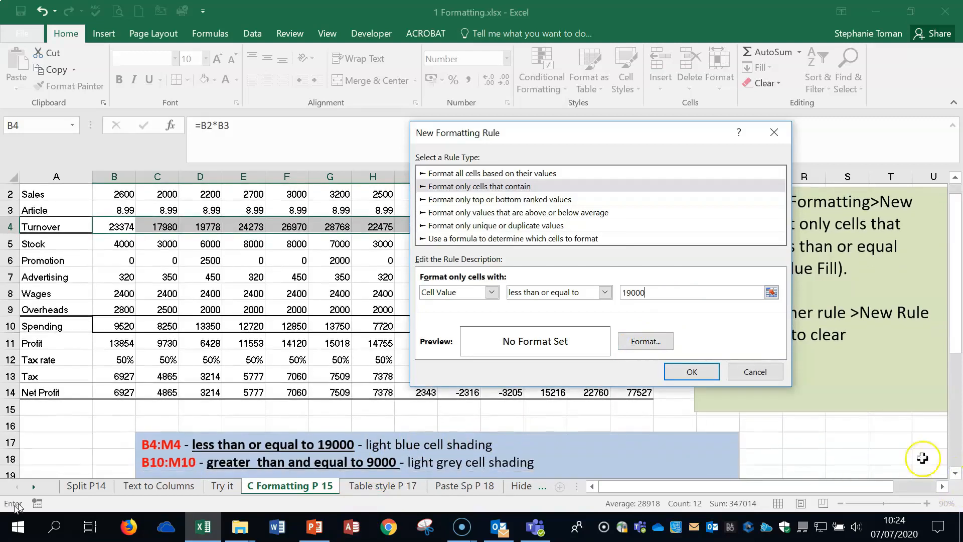
{"action": "left_click", "coordinate": [642, 343]}
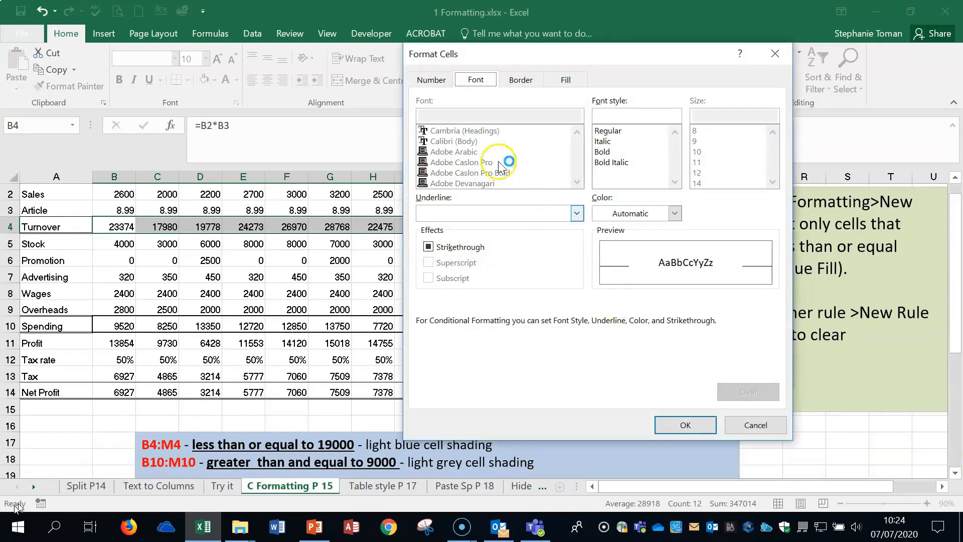
{"action": "left_click", "coordinate": [478, 82]}
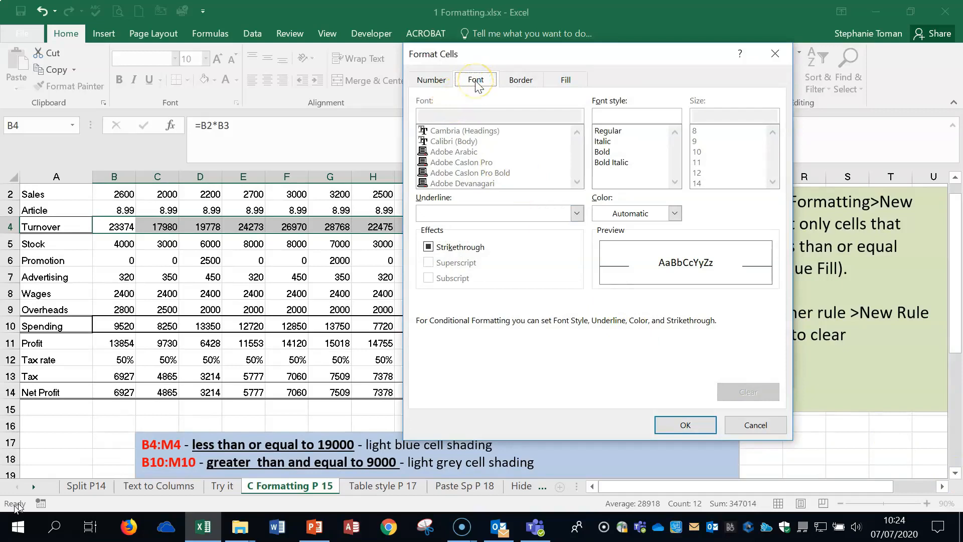
{"action": "left_click", "coordinate": [675, 214]}
{"action": "left_click", "coordinate": [676, 215]}
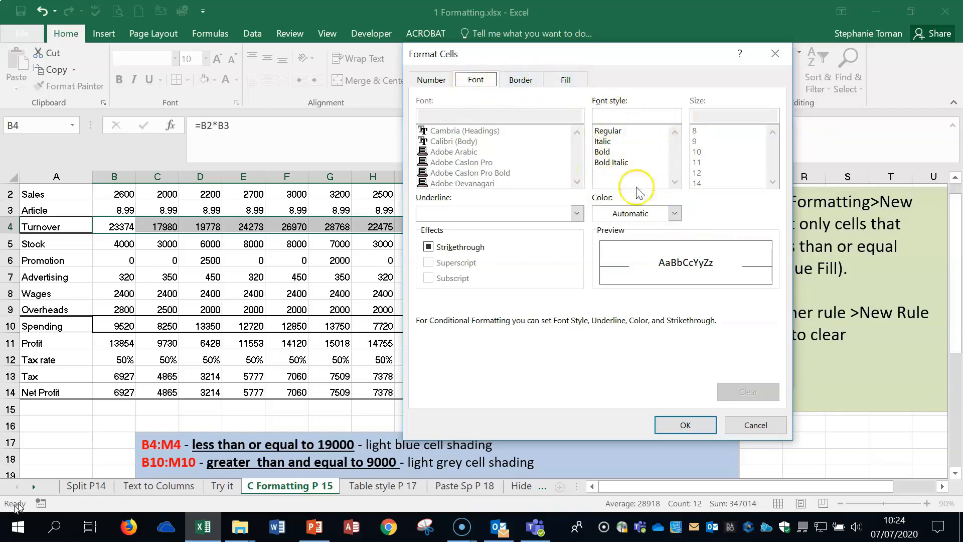
{"action": "left_click", "coordinate": [566, 80]}
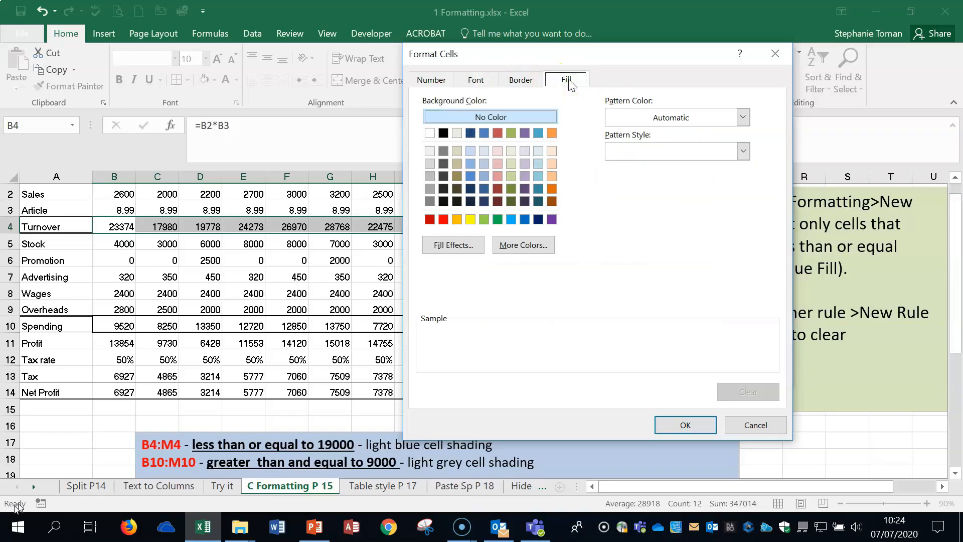
{"action": "left_click", "coordinate": [538, 151]}
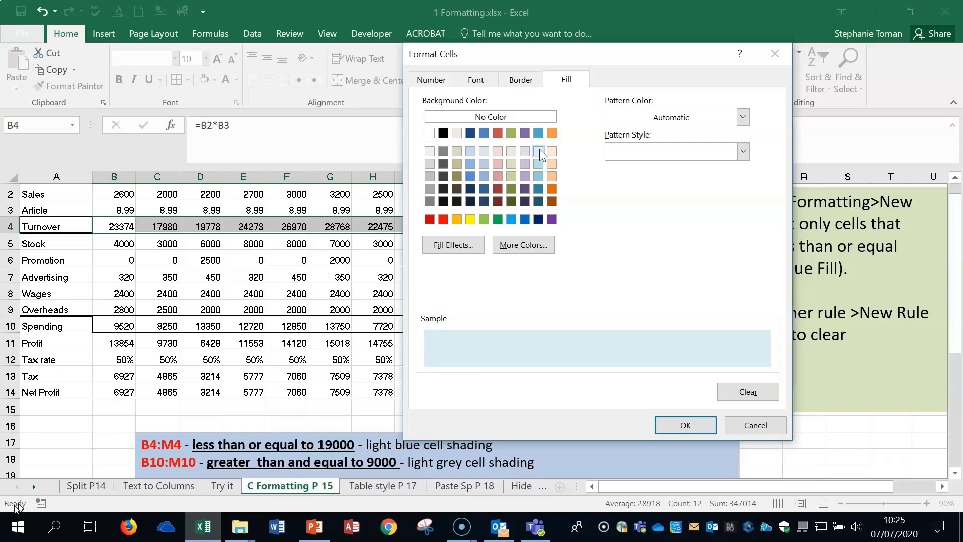
{"action": "left_click", "coordinate": [697, 423]}
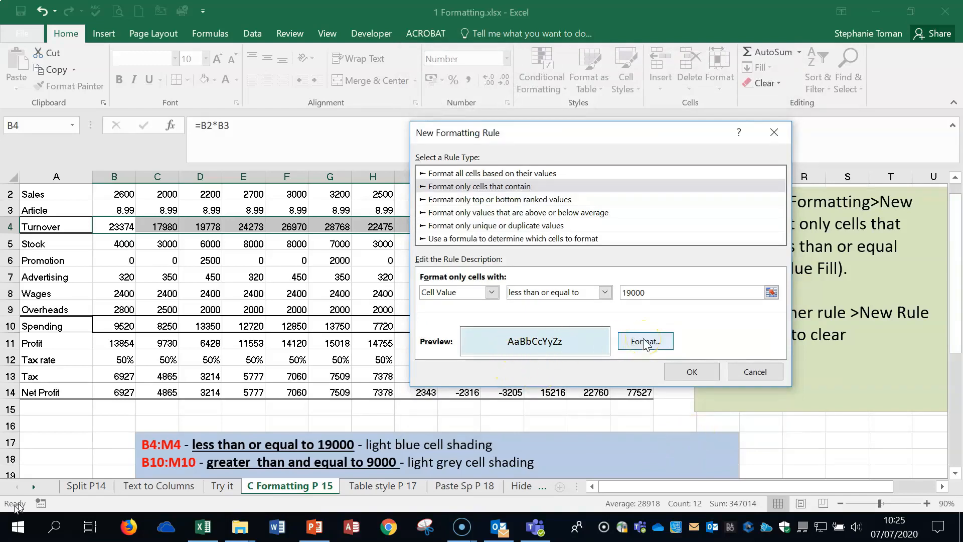
{"action": "left_click", "coordinate": [692, 371]}
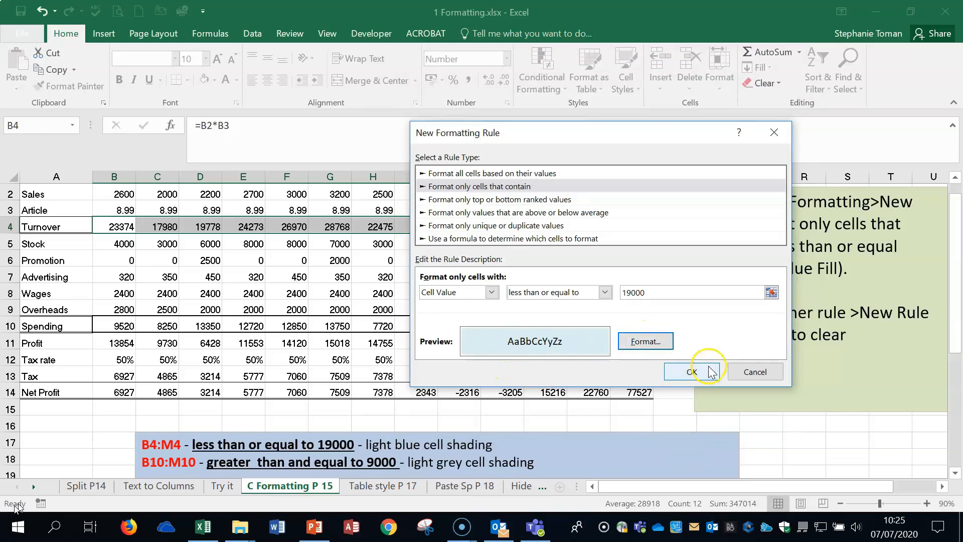
{"action": "left_click", "coordinate": [448, 270]}
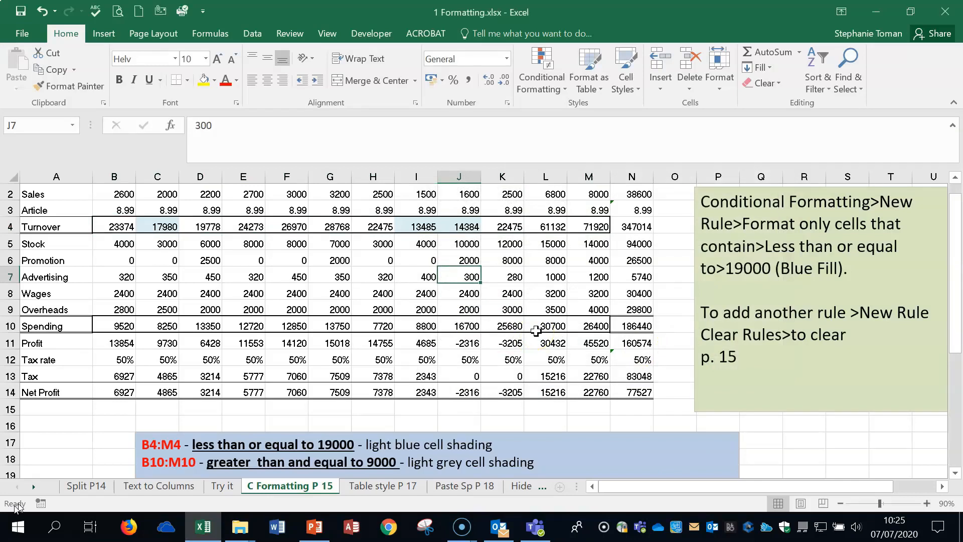
Start a new conditional formatting rule for B10:M10 that formats only cells with values greater than or equal to 9000.
{"action": "left_click_drag", "start_coordinate": [116, 324], "coordinate": [608, 327]}
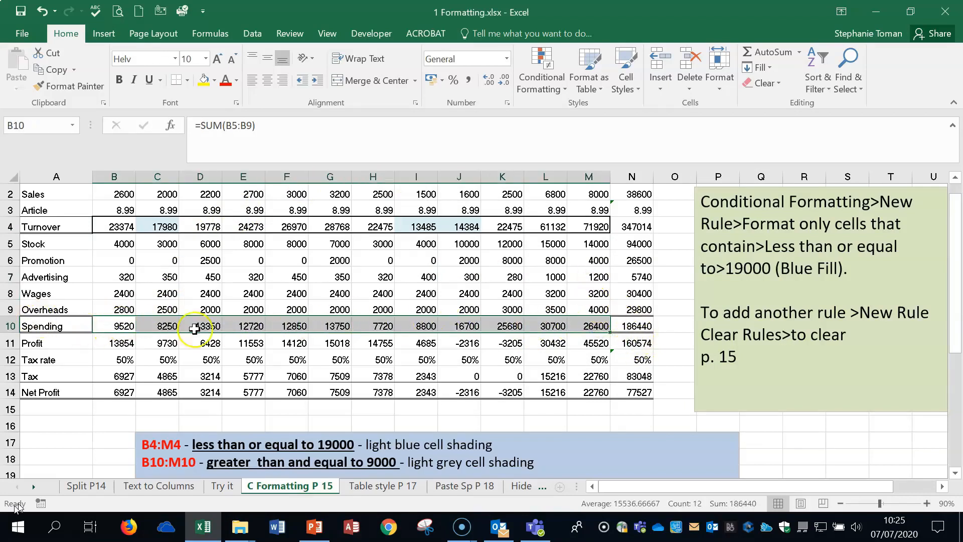
{"action": "left_click", "coordinate": [554, 86]}
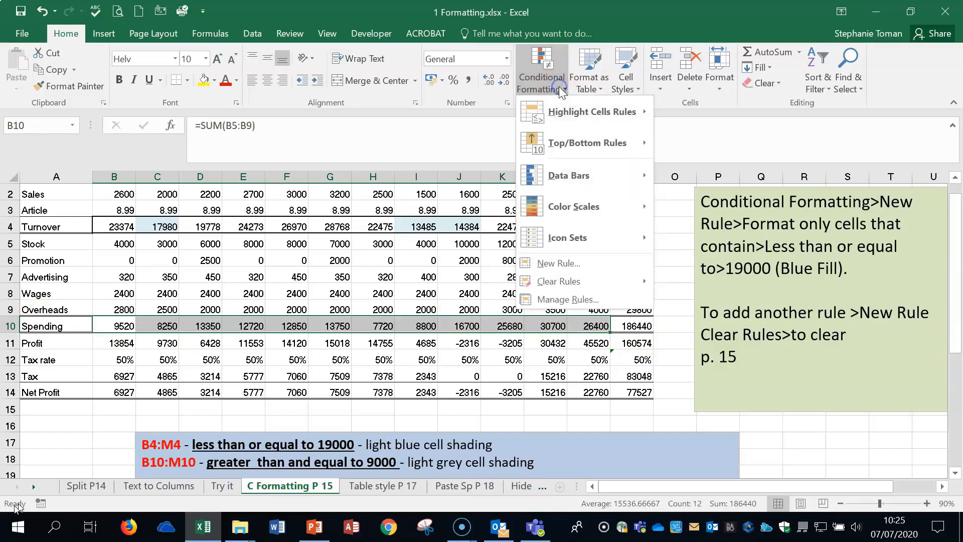
{"action": "left_click", "coordinate": [557, 263]}
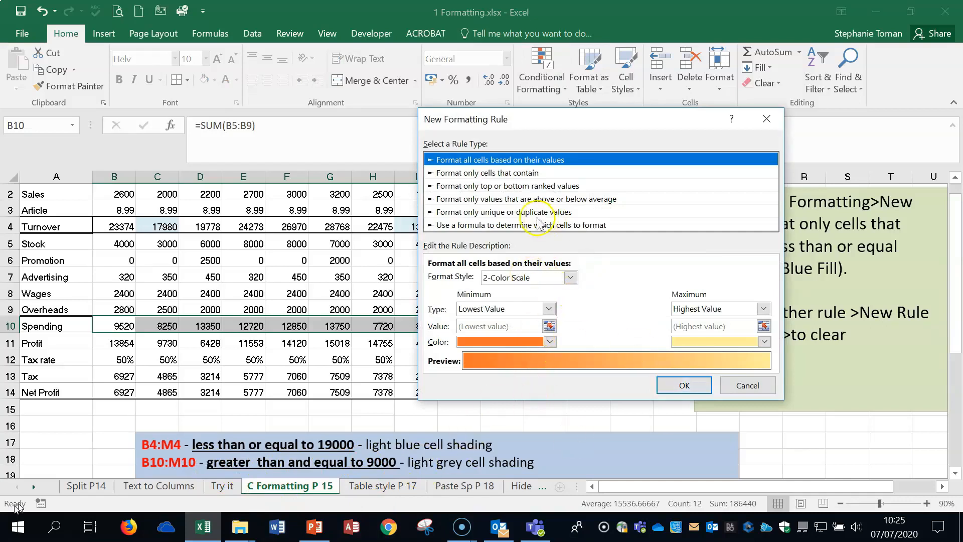
{"action": "left_click", "coordinate": [521, 173]}
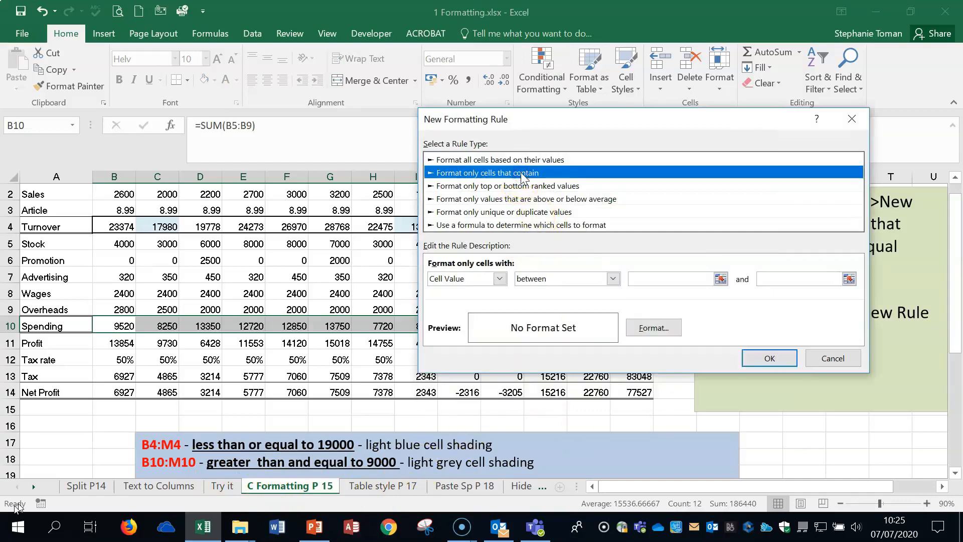
{"action": "left_click", "coordinate": [613, 278]}
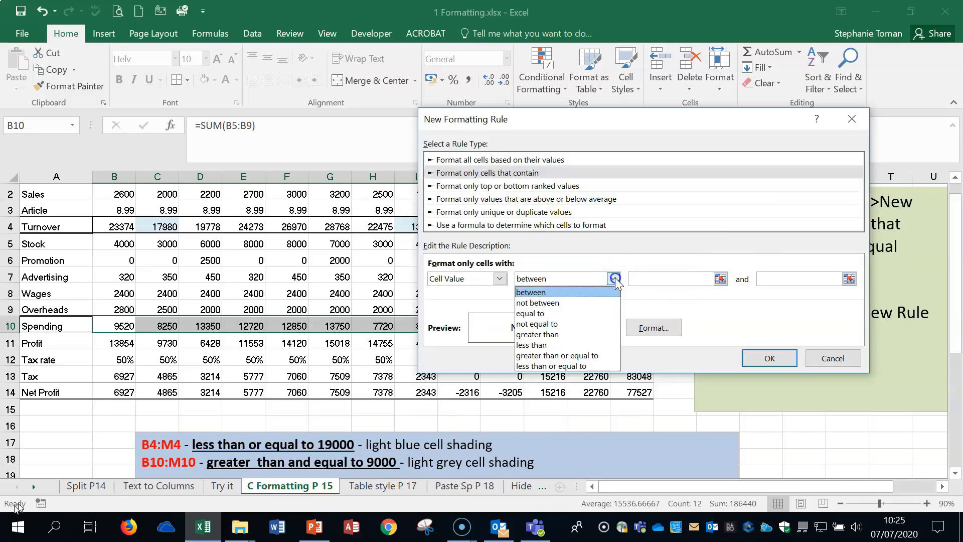
{"action": "left_click", "coordinate": [592, 356]}
{"action": "left_click", "coordinate": [652, 278]}
{"action": "type", "text": "9000"}
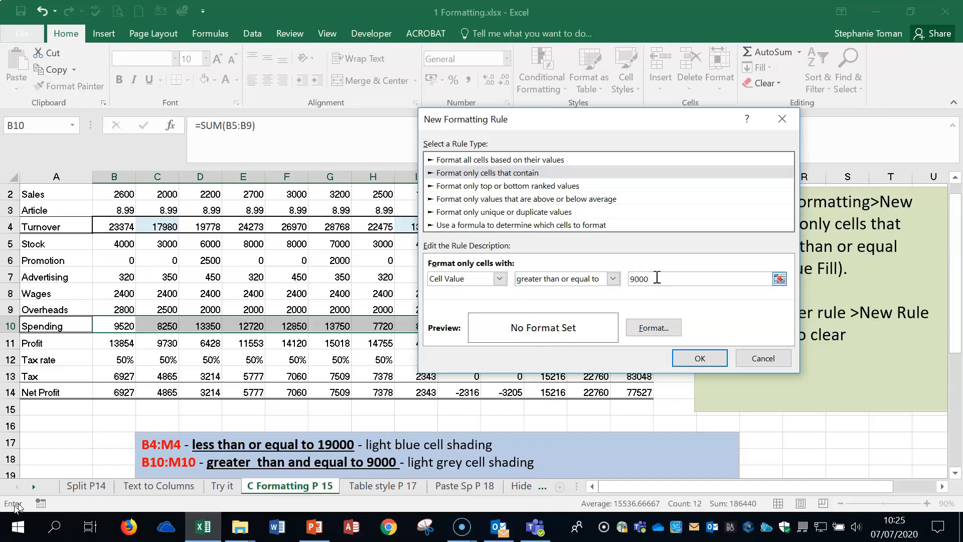
Give the B10:M10 rule a light grey fill and apply it to the Spending row.
{"action": "left_click", "coordinate": [654, 327]}
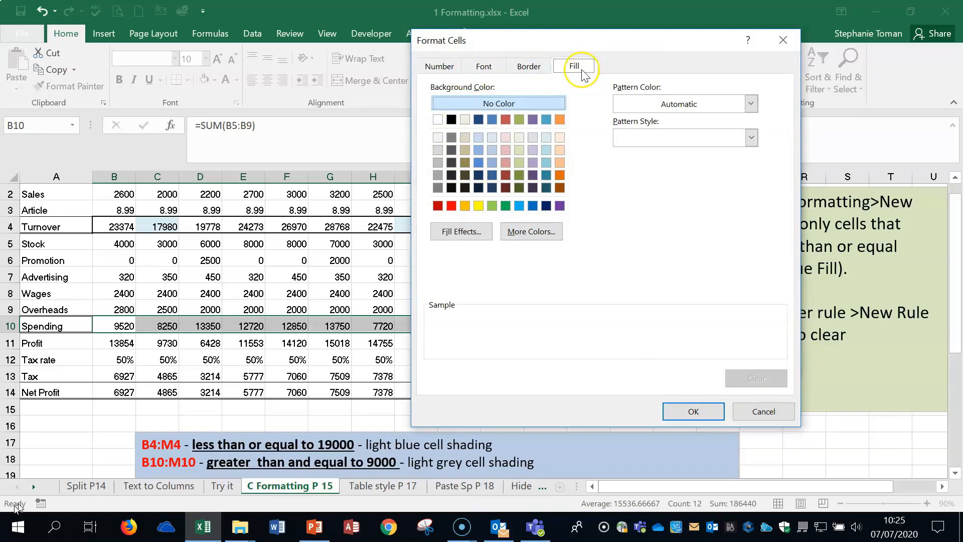
{"action": "left_click", "coordinate": [438, 150]}
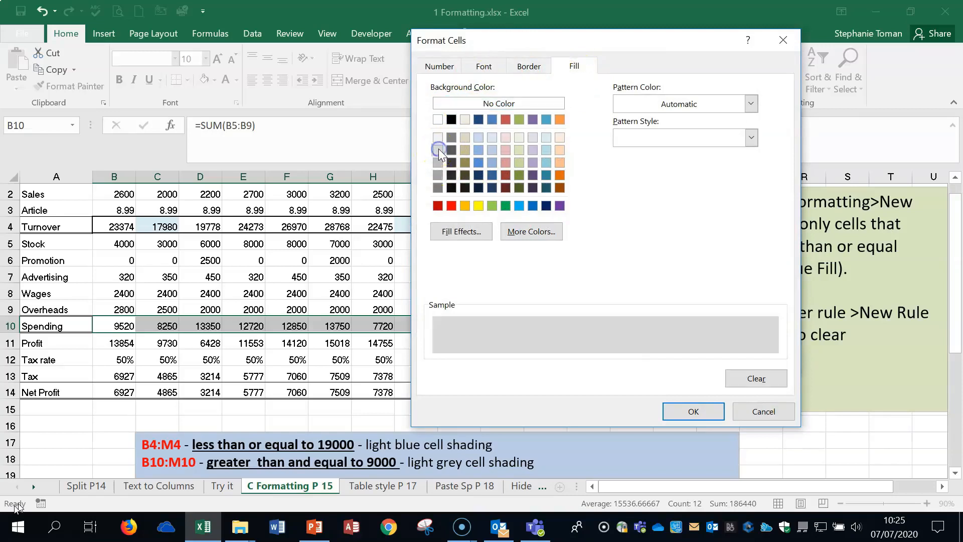
{"action": "left_click", "coordinate": [690, 407]}
{"action": "left_click", "coordinate": [700, 358]}
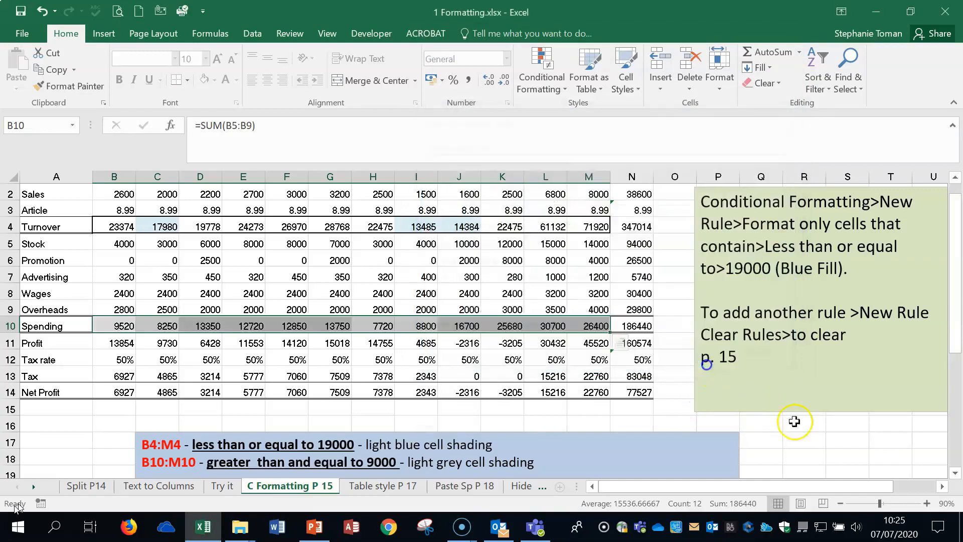
{"action": "left_click", "coordinate": [536, 386]}
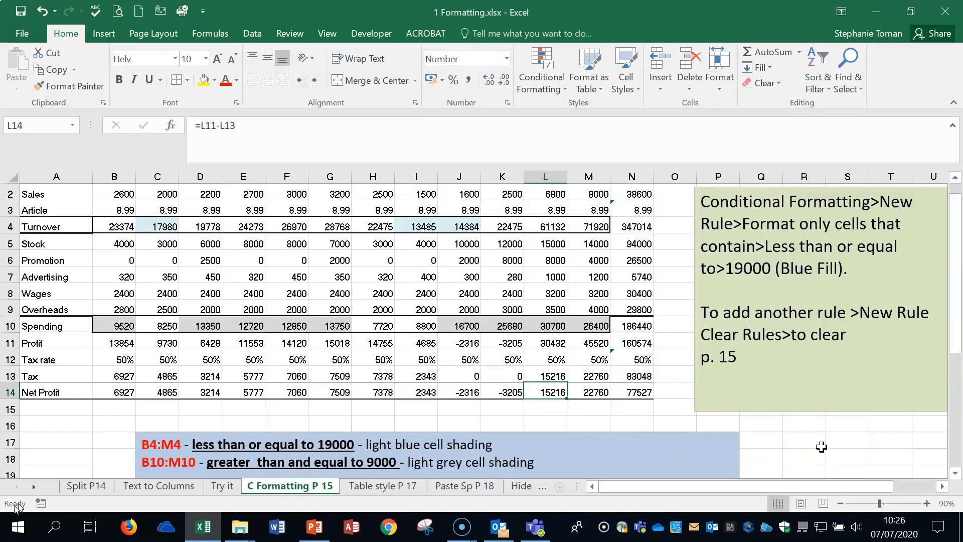
Check the exercise note below the table and clear the conditional formatting rules from the selected cells B4:M10.
{"action": "scroll", "coordinate": [820, 447], "scroll_direction": "down", "scroll_amount": 1}
{"action": "scroll", "coordinate": [822, 447], "scroll_direction": "down", "scroll_amount": 1}
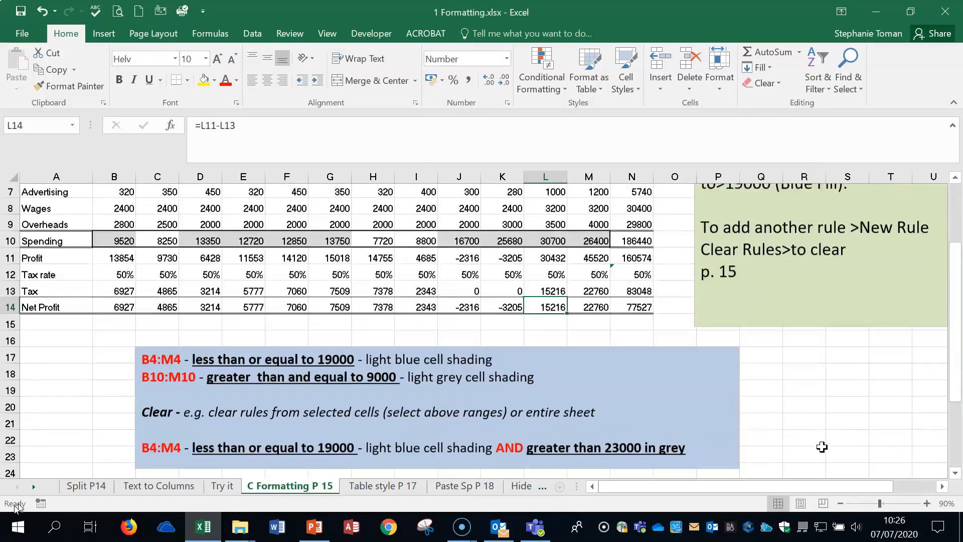
{"action": "left_click", "coordinate": [312, 454]}
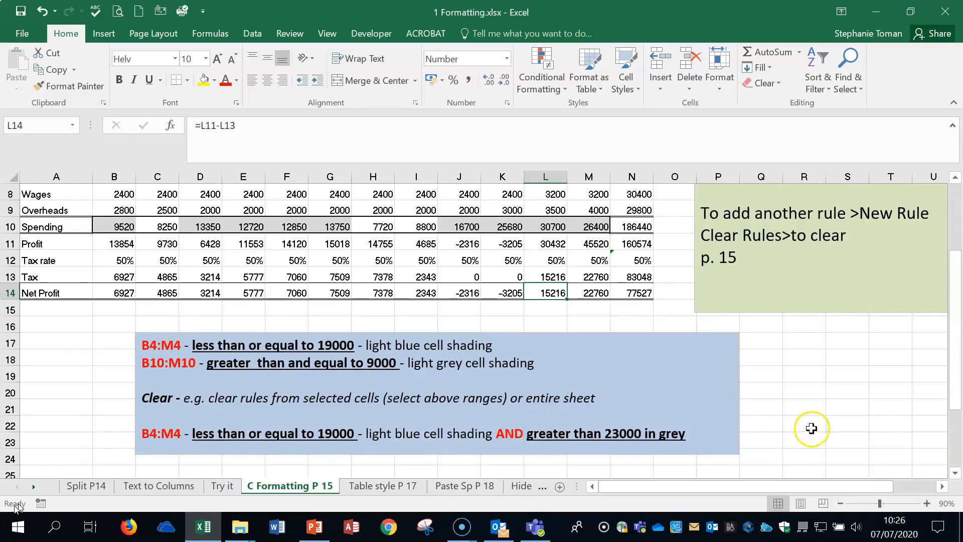
{"action": "left_click", "coordinate": [827, 429]}
{"action": "scroll", "coordinate": [827, 431], "scroll_direction": "up", "scroll_amount": 2}
{"action": "left_click_drag", "start_coordinate": [115, 227], "coordinate": [592, 322]}
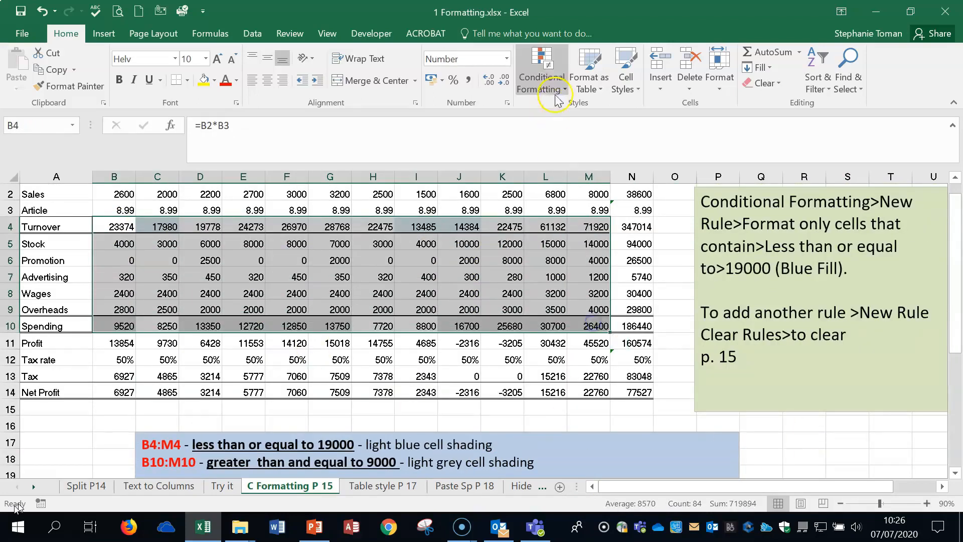
{"action": "left_click", "coordinate": [541, 80]}
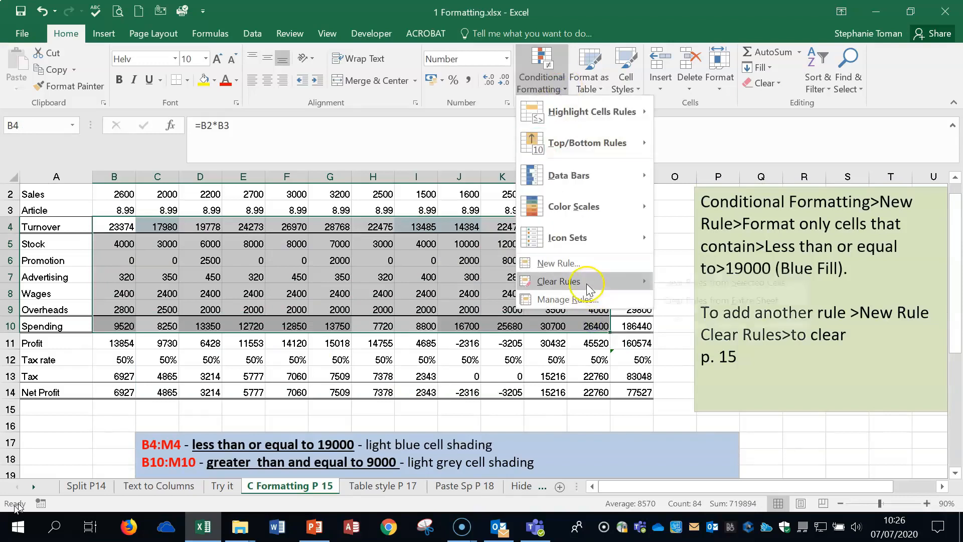
{"action": "mouse_move", "coordinate": [582, 281]}
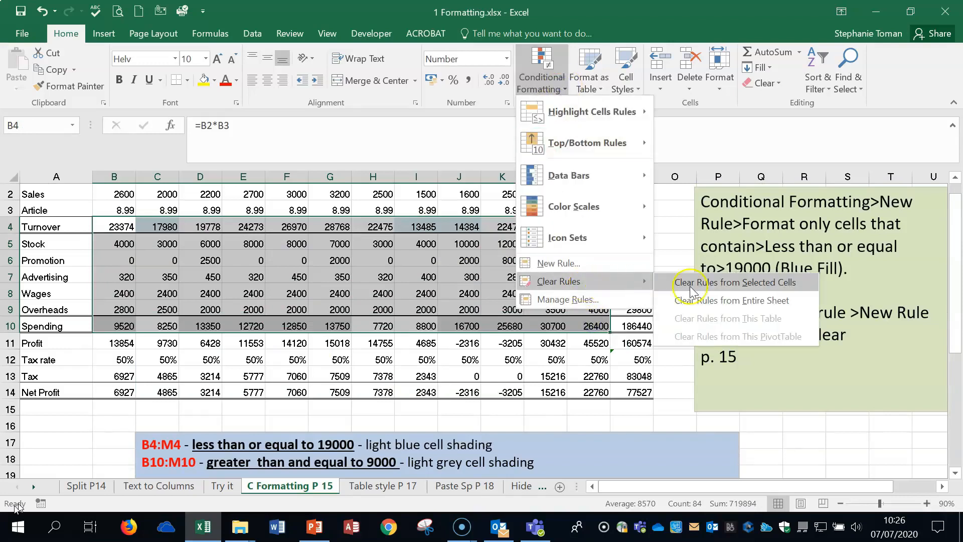
{"action": "left_click", "coordinate": [756, 285]}
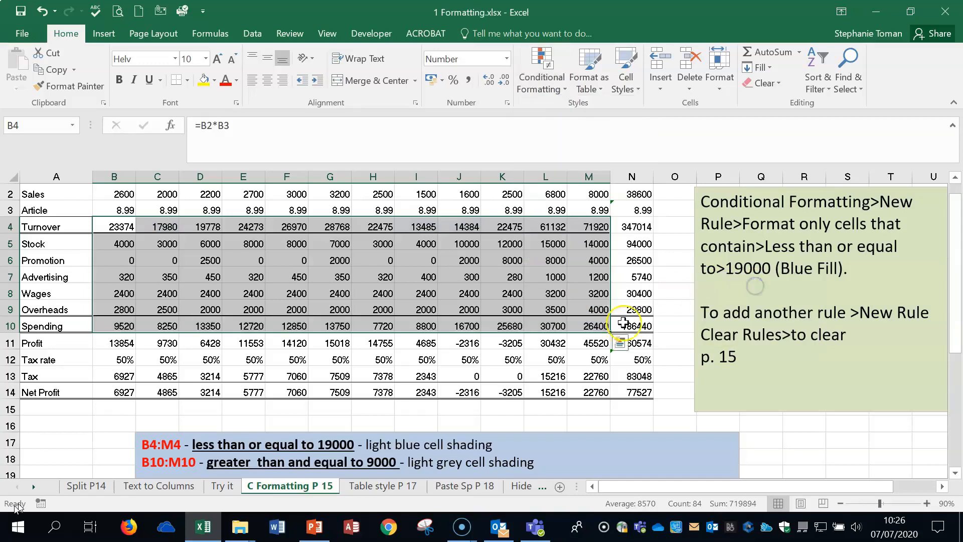
{"action": "left_click", "coordinate": [632, 326]}
{"action": "left_click", "coordinate": [554, 260]}
{"action": "left_click", "coordinate": [563, 281]}
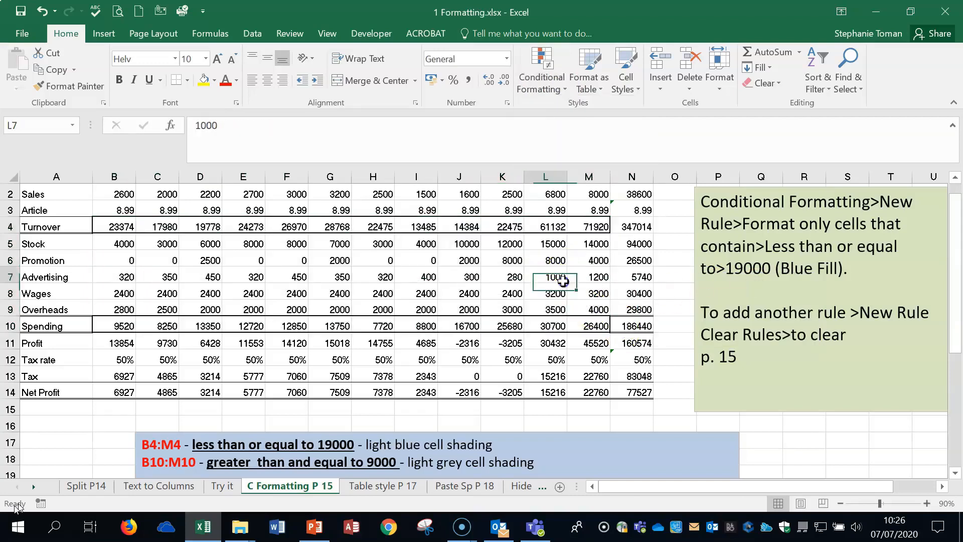
Move the blue exercise note up over the lower table rows, leaving the Turnover row uncovered.
{"action": "scroll", "coordinate": [564, 283], "scroll_direction": "down", "scroll_amount": 1}
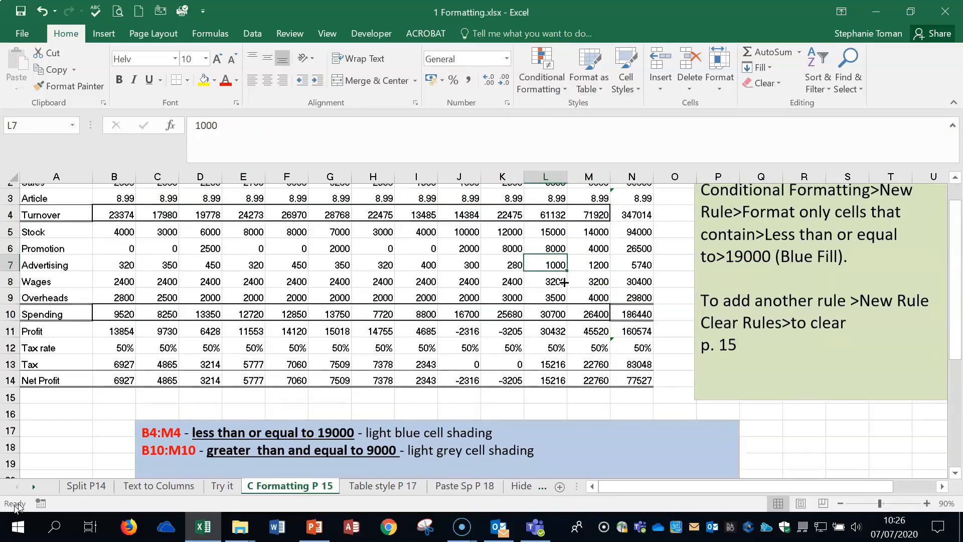
{"action": "scroll", "coordinate": [564, 283], "scroll_direction": "down", "scroll_amount": 1}
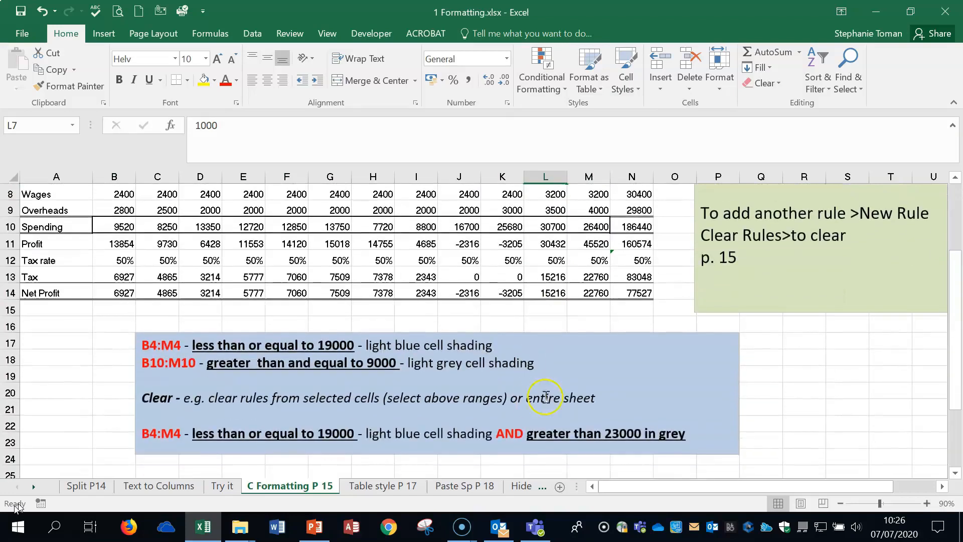
{"action": "left_click", "coordinate": [551, 334]}
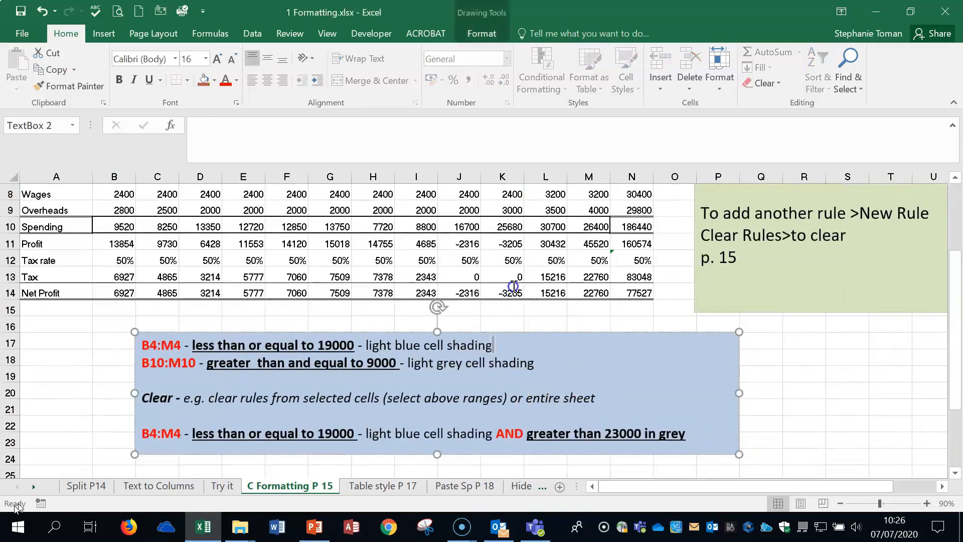
{"action": "key", "text": "ctrl+shift+Left"}
{"action": "mouse_move", "coordinate": [608, 332]}
{"action": "left_mouse_down"}
{"action": "mouse_move", "coordinate": [556, 244]}
{"action": "mouse_move", "coordinate": [555, 202]}
{"action": "left_mouse_up"}
{"action": "scroll", "coordinate": [676, 373], "scroll_direction": "up", "scroll_amount": 2}
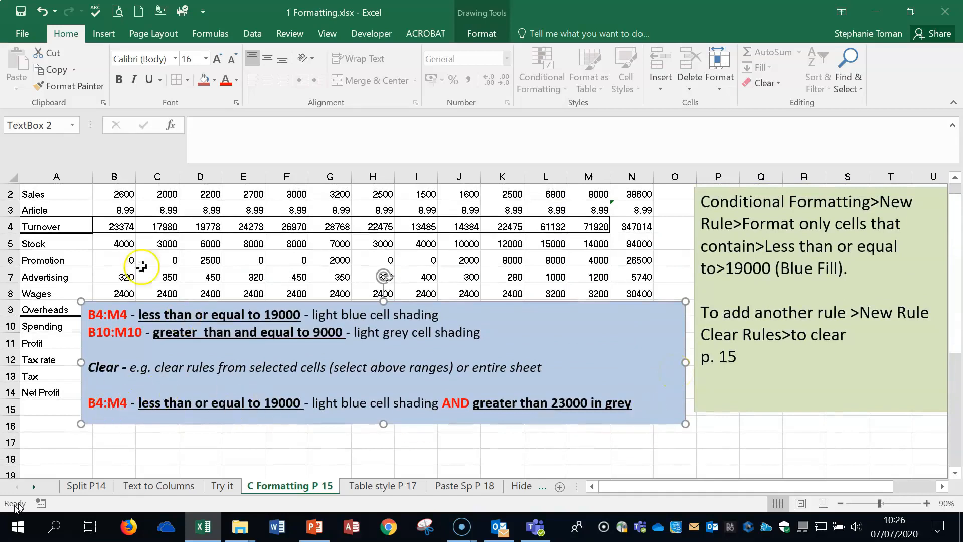
Start a new conditional formatting rule for B4:M4 that formats only cells with values less than or equal to 19000.
{"action": "left_click_drag", "start_coordinate": [113, 225], "coordinate": [600, 223]}
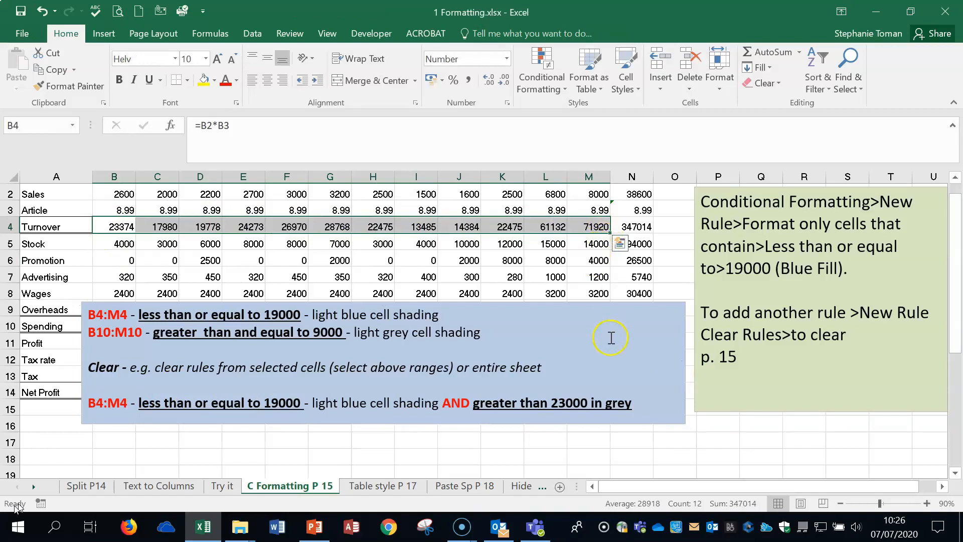
{"action": "left_click", "coordinate": [563, 89]}
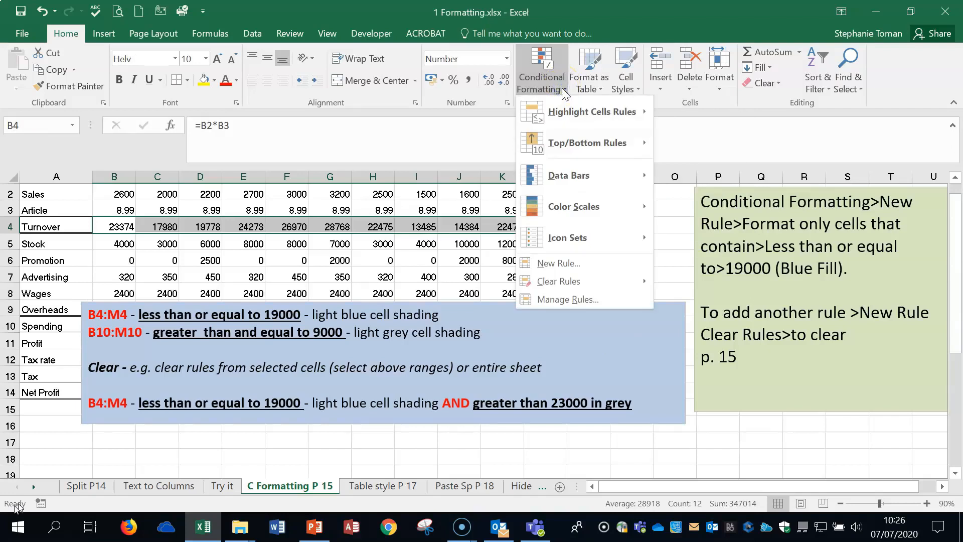
{"action": "left_click", "coordinate": [584, 263]}
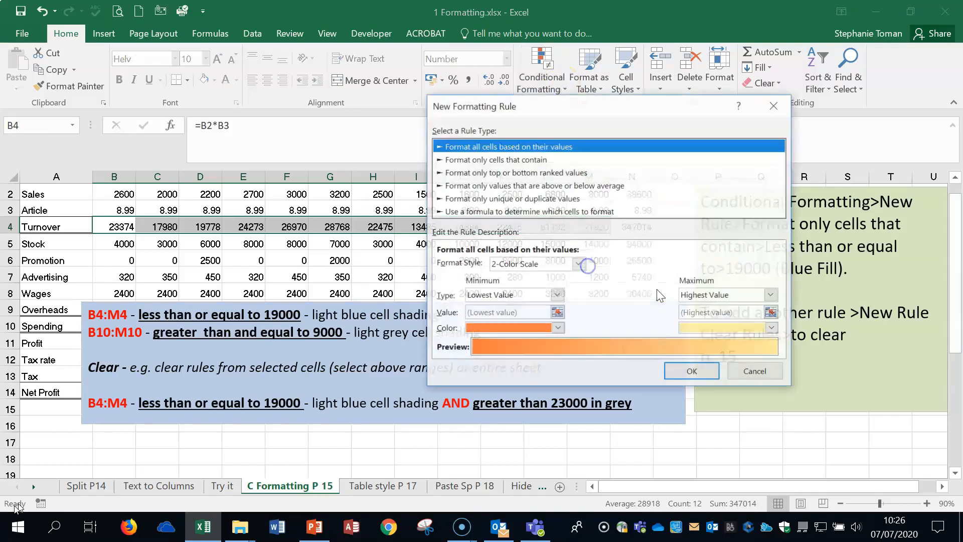
{"action": "left_click_drag", "start_coordinate": [595, 106], "coordinate": [716, 58]}
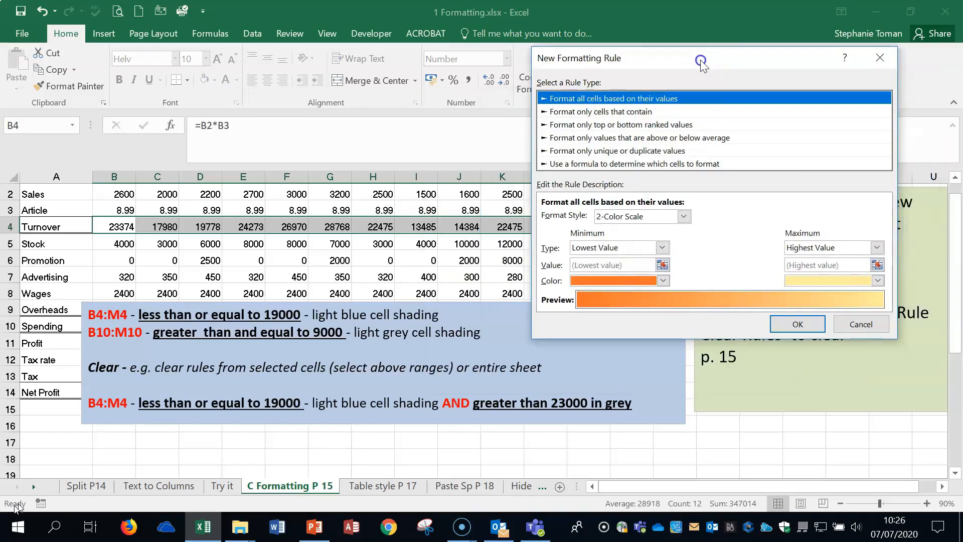
{"action": "left_click", "coordinate": [626, 114]}
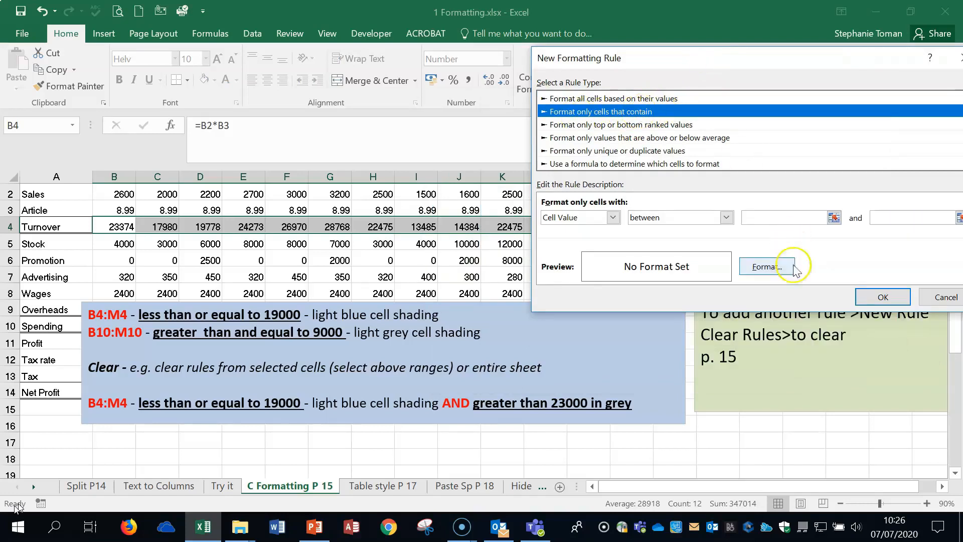
{"action": "left_click", "coordinate": [727, 218]}
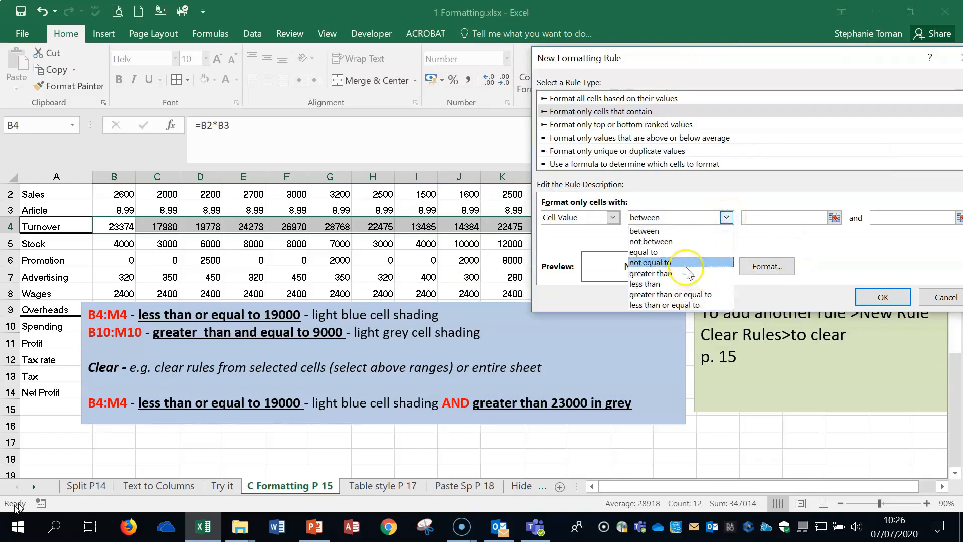
{"action": "left_click", "coordinate": [684, 305]}
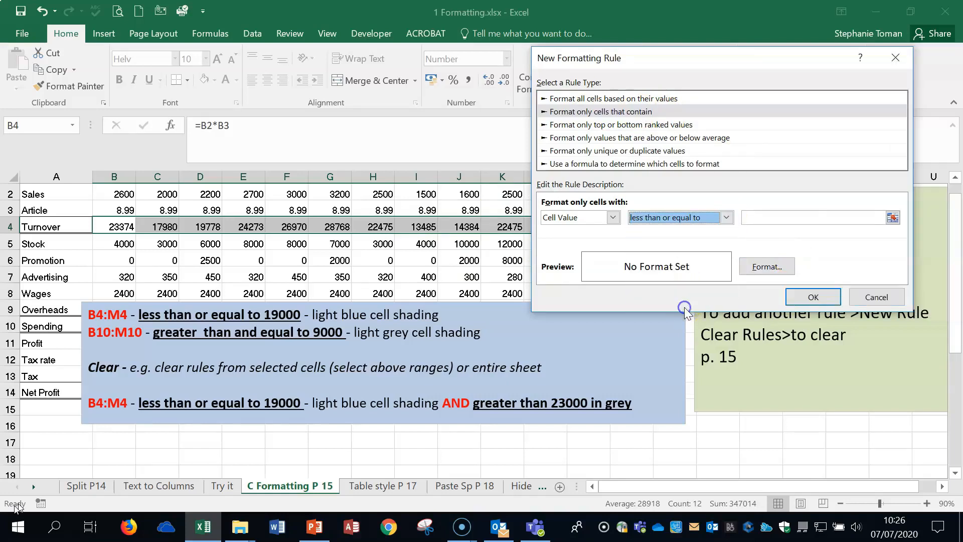
{"action": "left_click", "coordinate": [751, 217]}
{"action": "type", "text": "190"}
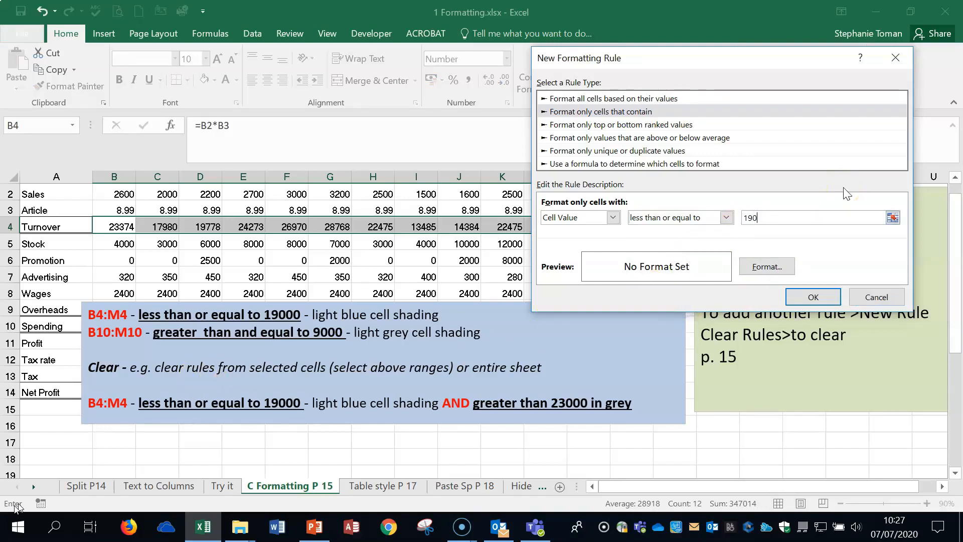
{"action": "type", "text": "00"}
Give the less-than-or-equal rule a light blue fill and apply it to B4:M4.
{"action": "left_click", "coordinate": [763, 263]}
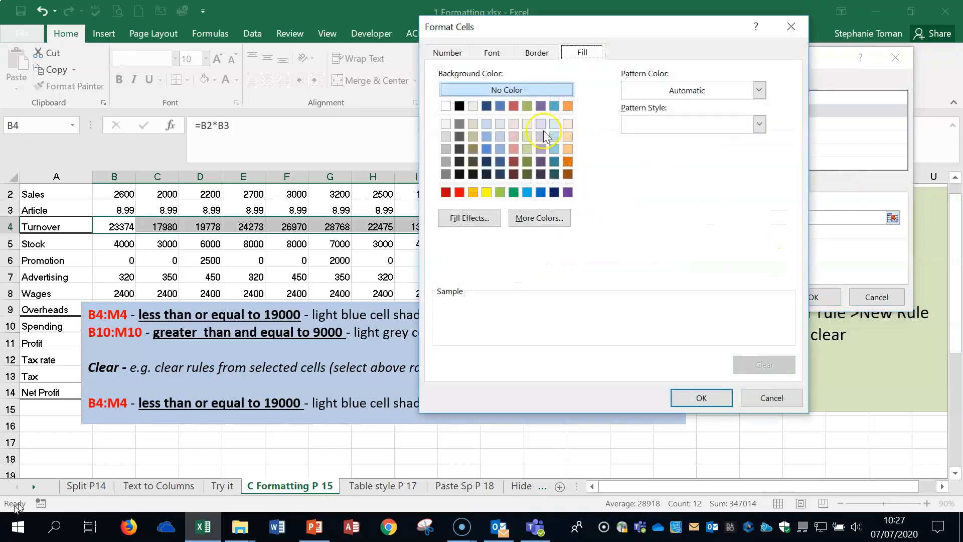
{"action": "left_click", "coordinate": [553, 125]}
{"action": "left_click", "coordinate": [701, 398]}
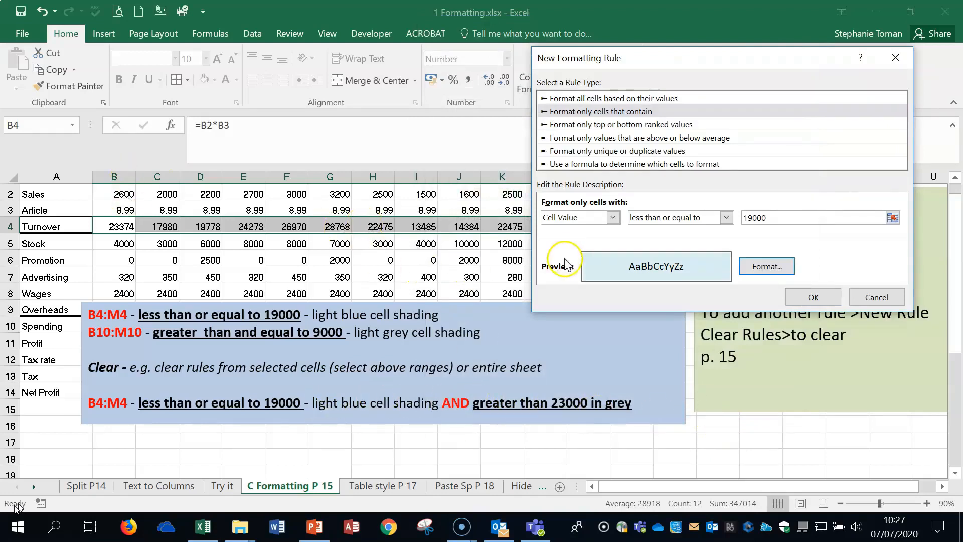
{"action": "left_click", "coordinate": [801, 297]}
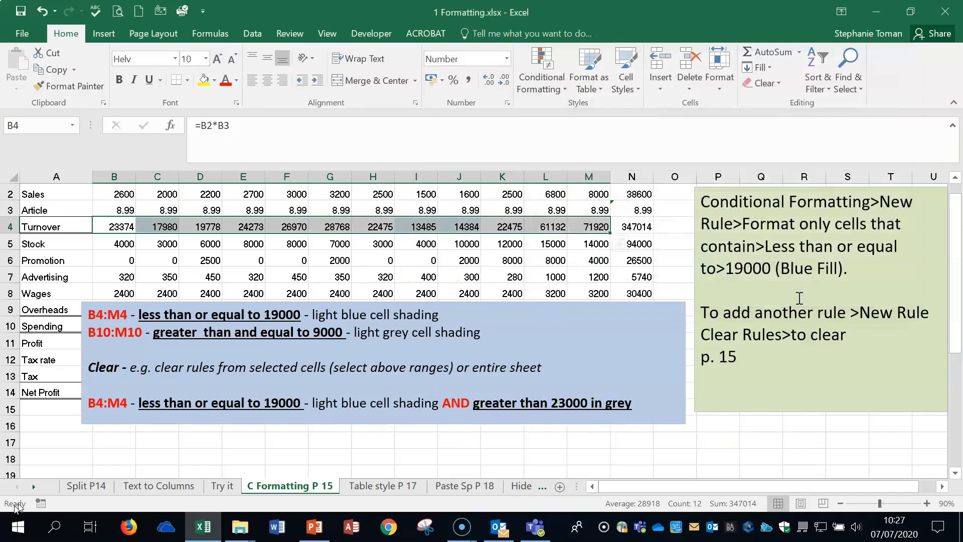
Start a second conditional formatting rule for B4:M4 that formats only cells with values greater than 23000.
{"action": "left_click", "coordinate": [542, 70]}
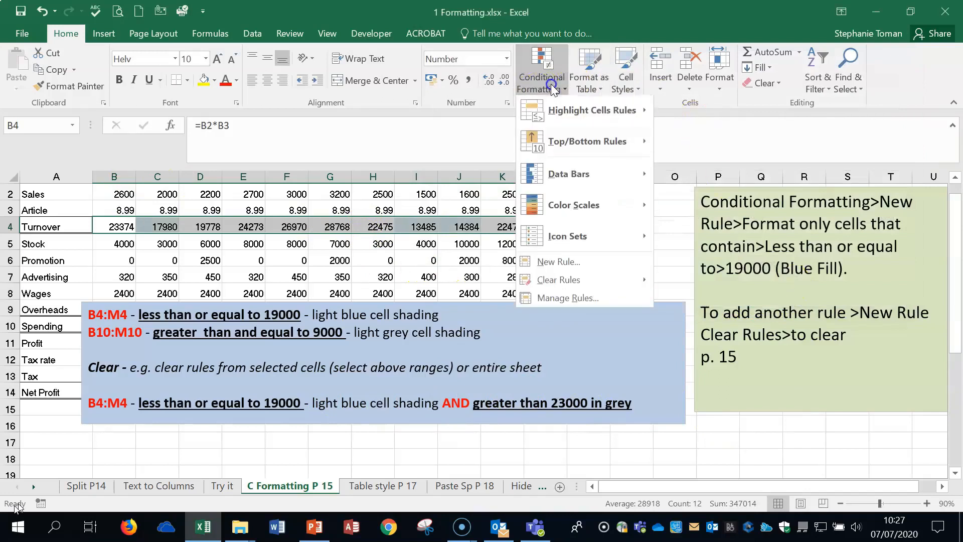
{"action": "left_click", "coordinate": [590, 263]}
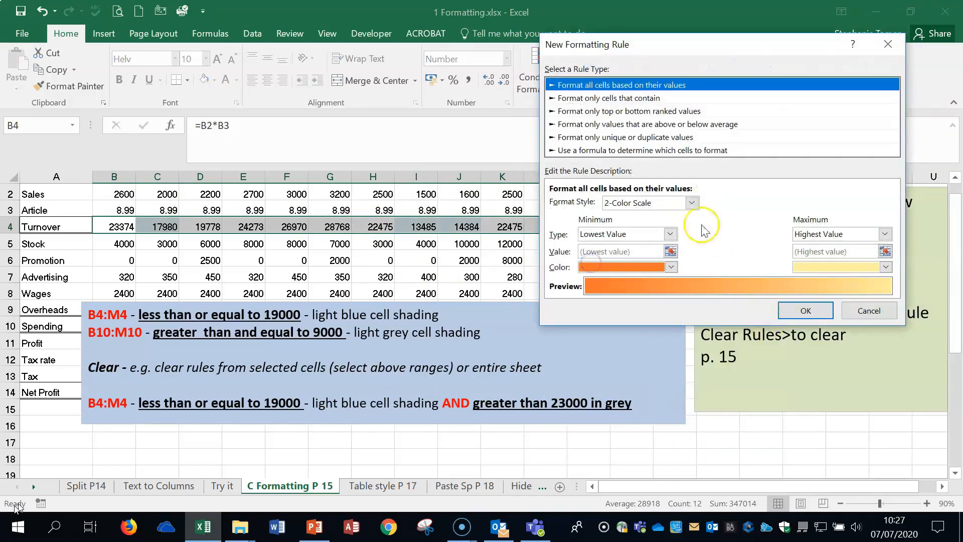
{"action": "left_click", "coordinate": [666, 112]}
{"action": "left_click", "coordinate": [652, 99]}
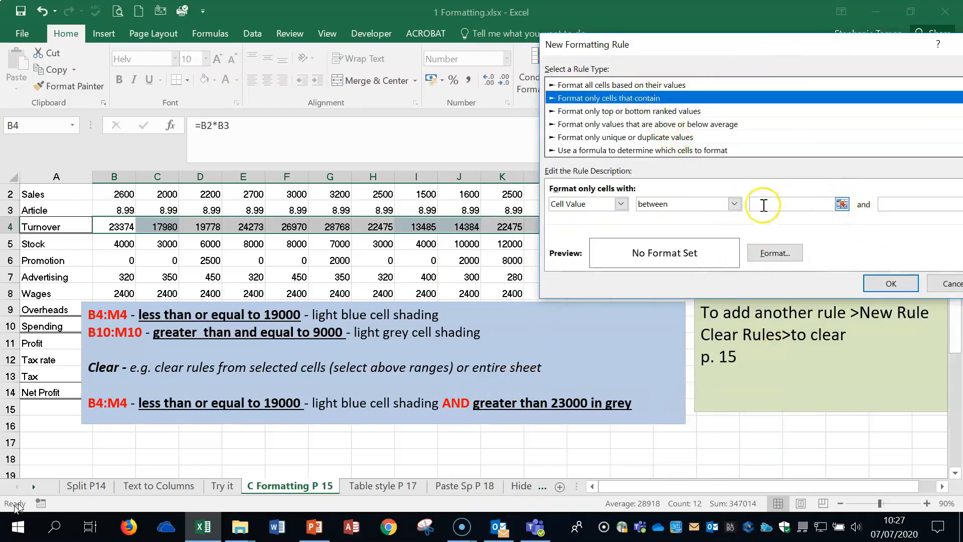
{"action": "left_click", "coordinate": [734, 204]}
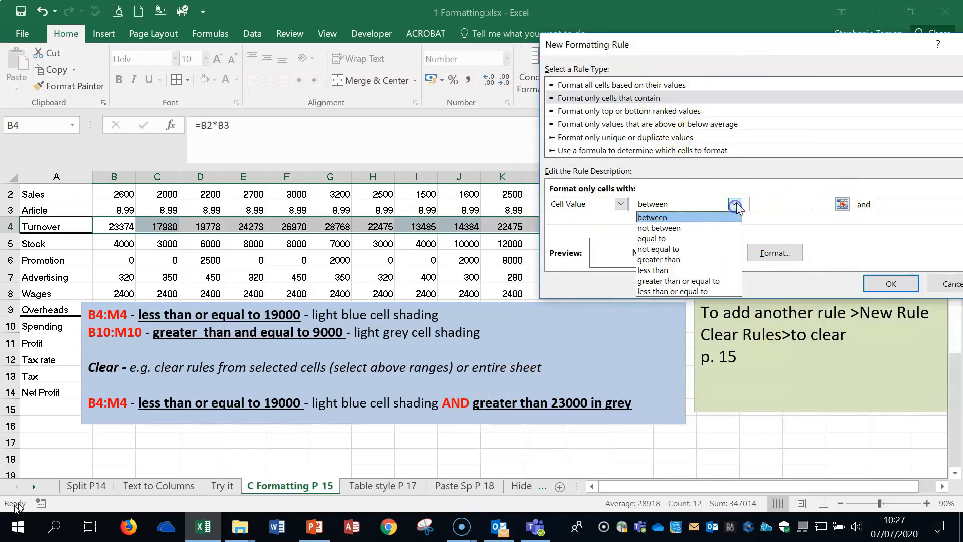
{"action": "left_click", "coordinate": [682, 260]}
{"action": "left_click", "coordinate": [763, 201]}
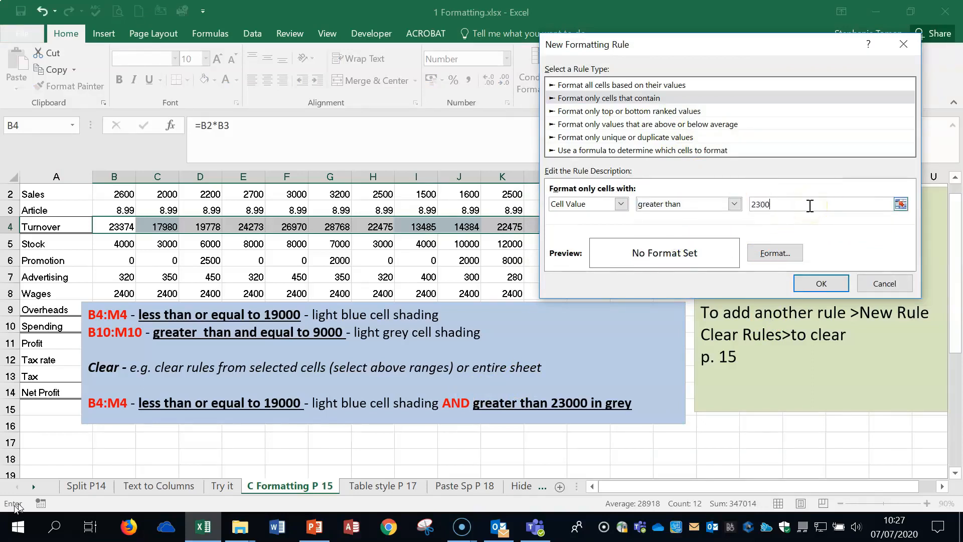
Give the greater-than rule a light grey fill, apply it to the Turnover row and deselect the range.
{"action": "left_click", "coordinate": [775, 253]}
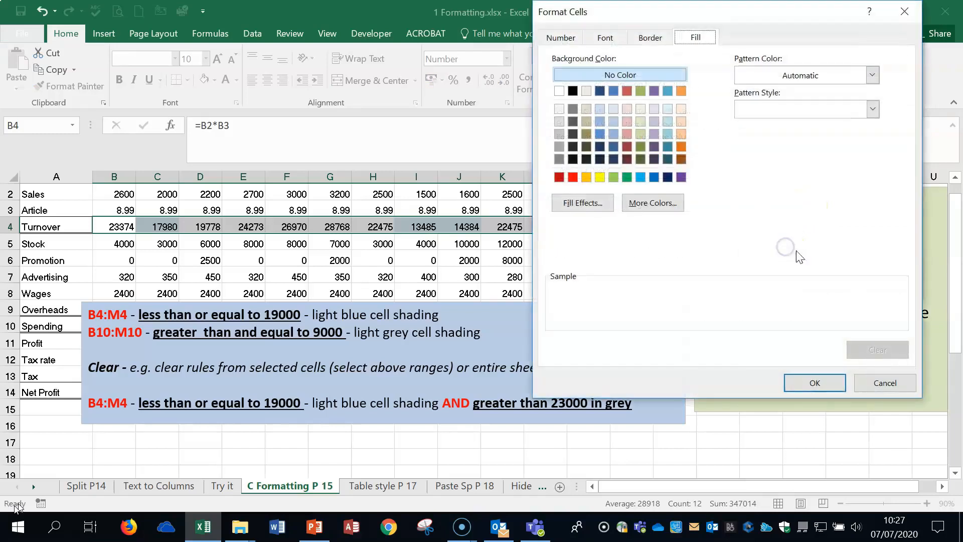
{"action": "left_click", "coordinate": [559, 121]}
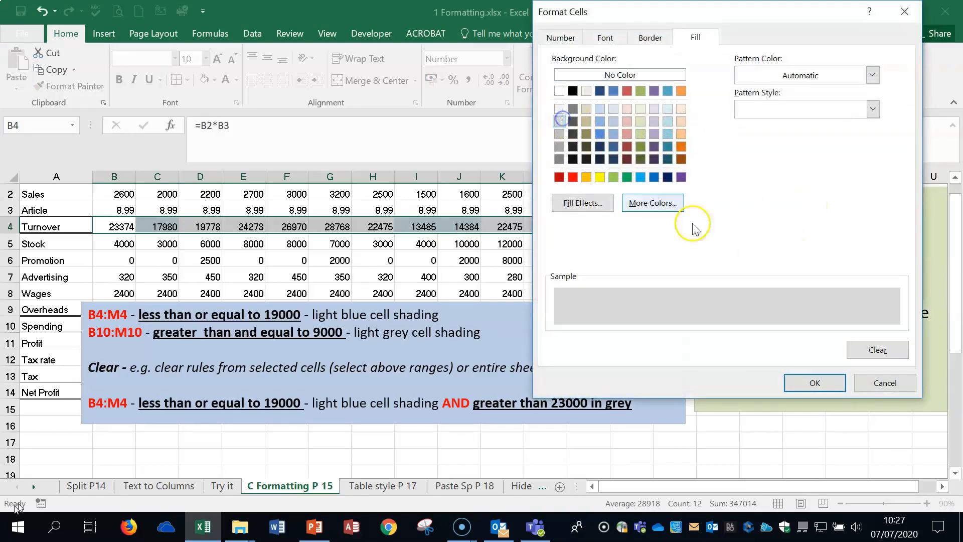
{"action": "left_click", "coordinate": [817, 384]}
{"action": "left_click", "coordinate": [822, 280]}
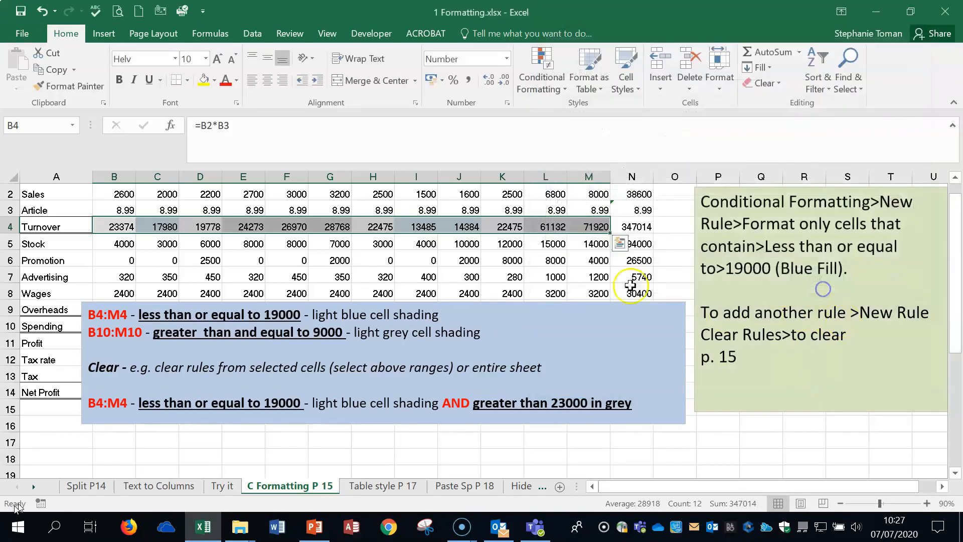
{"action": "left_click", "coordinate": [504, 276]}
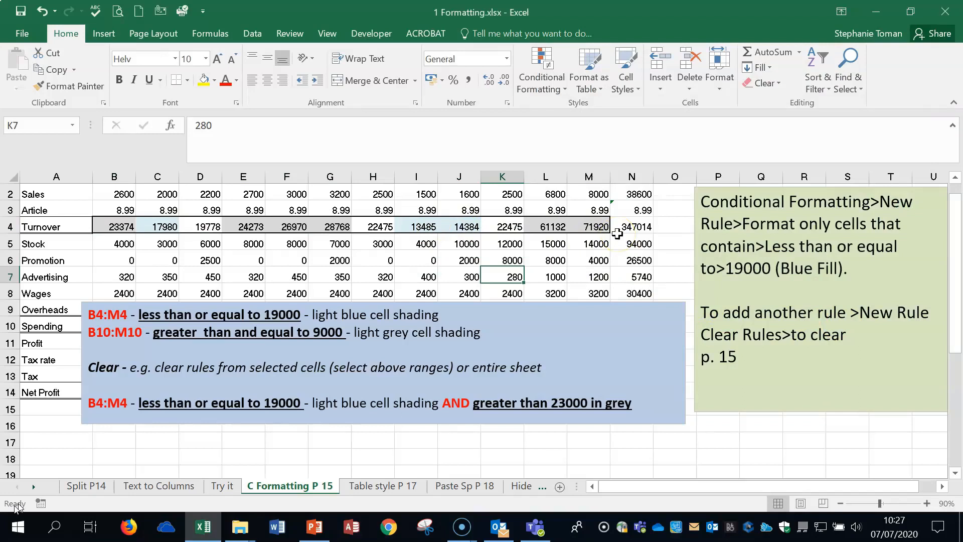
Move the blue exercise note down so it clears the Spending row, and deselect it.
{"action": "left_click", "coordinate": [572, 302]}
{"action": "mouse_move", "coordinate": [528, 302]}
{"action": "left_mouse_down"}
{"action": "mouse_move", "coordinate": [524, 385]}
{"action": "mouse_move", "coordinate": [524, 375]}
{"action": "left_mouse_up"}
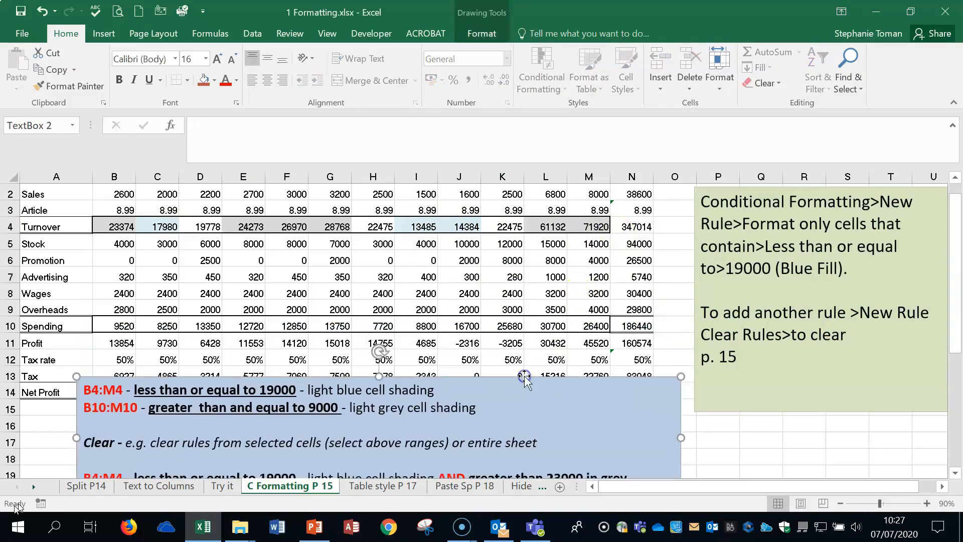
{"action": "left_click", "coordinate": [785, 438]}
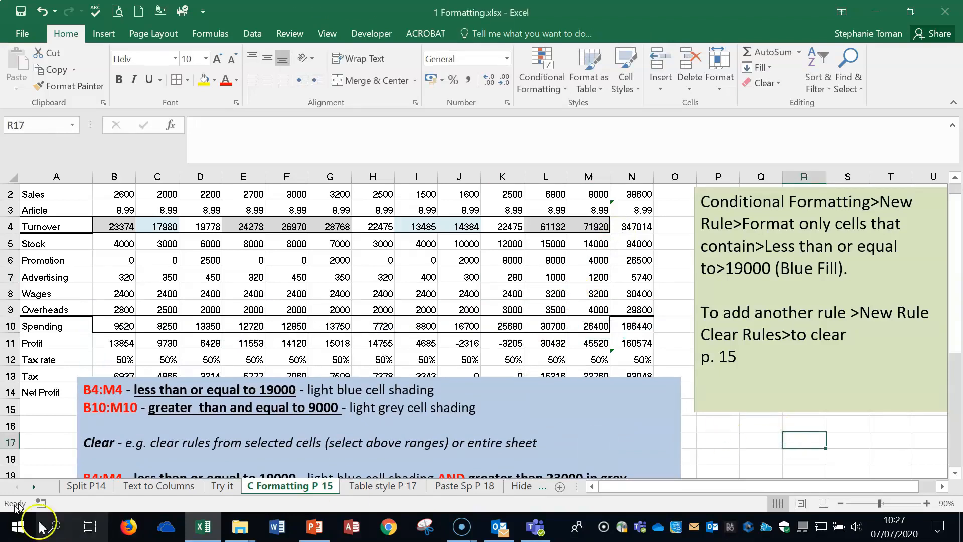
{"action": "left_click", "coordinate": [16, 521]}
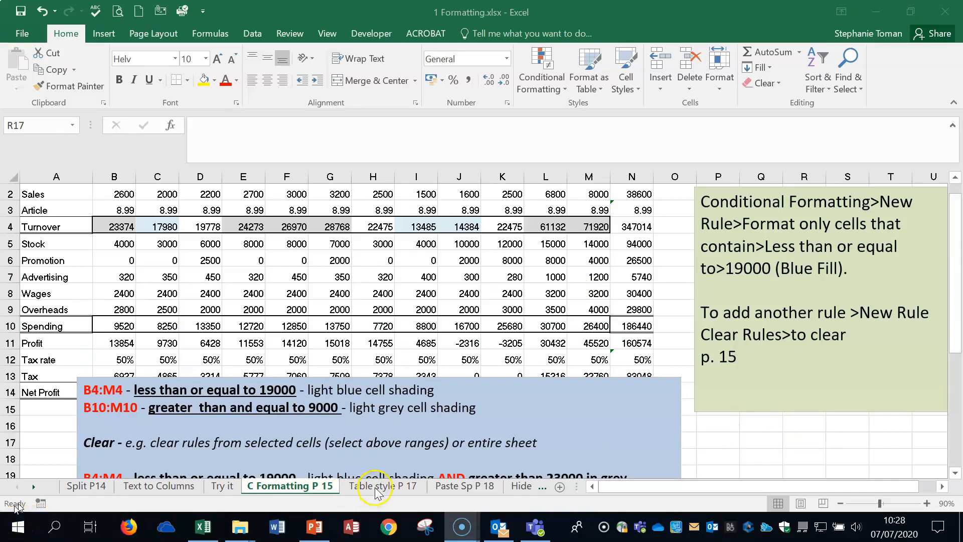
Switch to the Table style P 17 worksheet and zoom out to 110%.
{"action": "left_click", "coordinate": [379, 486]}
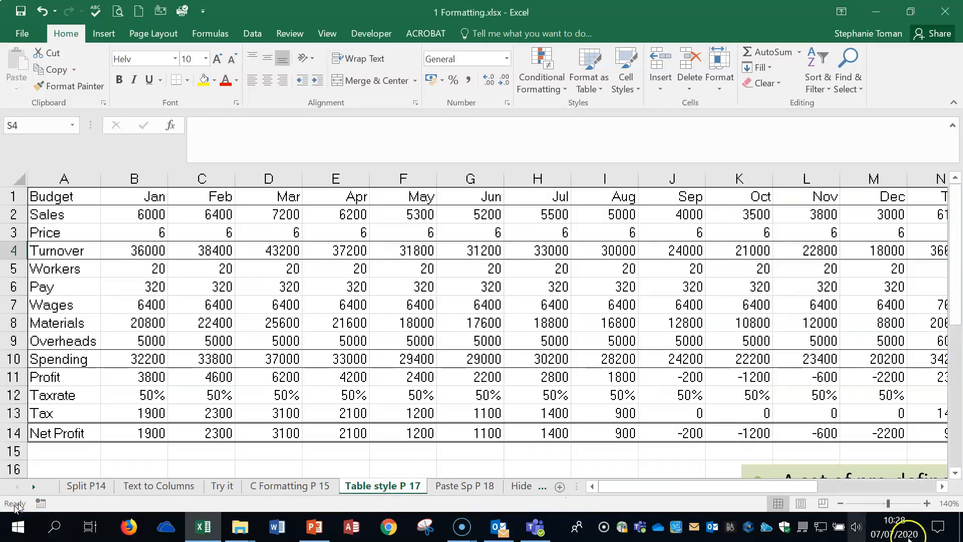
{"action": "left_click", "coordinate": [840, 503]}
{"action": "left_click", "coordinate": [840, 503]}
{"action": "left_click", "coordinate": [840, 503]}
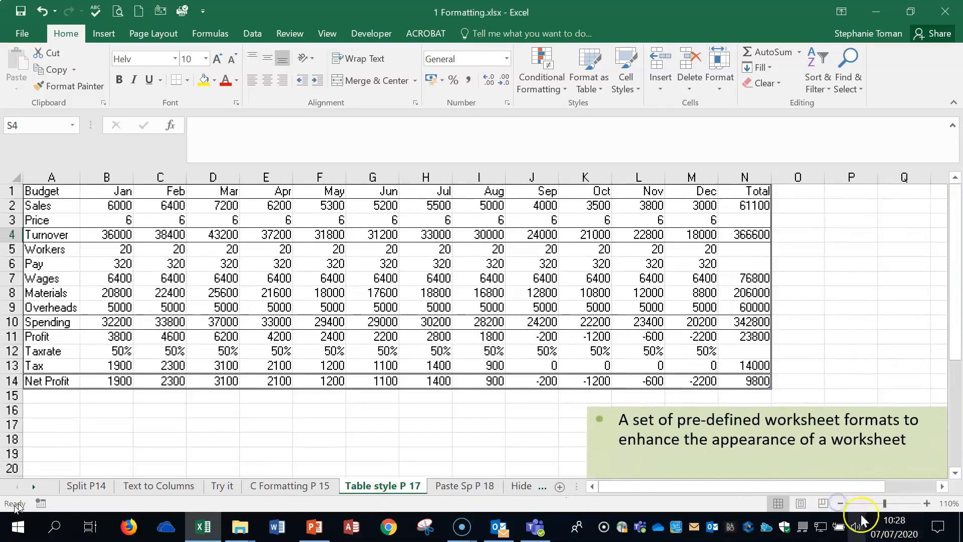
Apply a red medium table style with banded rows to the budget table in A1:N14.
{"action": "left_click", "coordinate": [51, 210]}
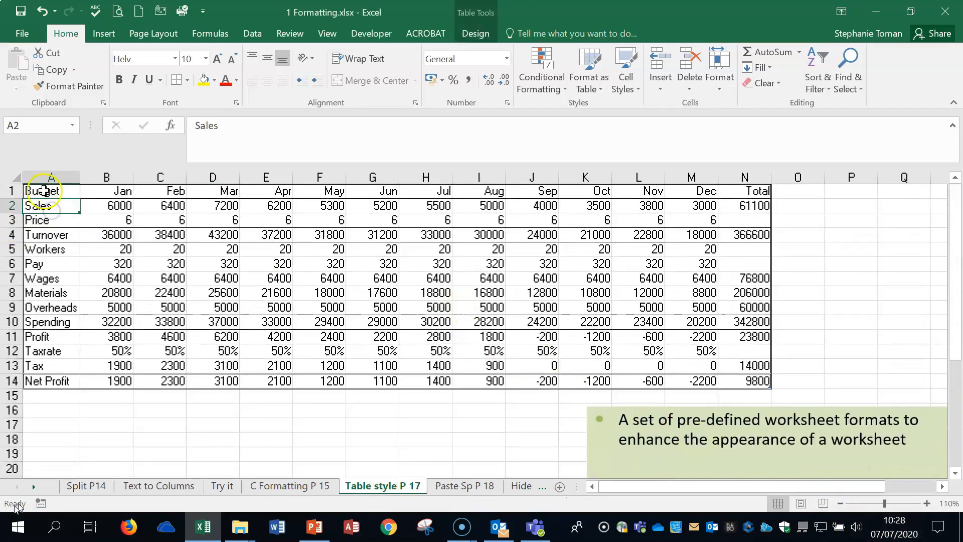
{"action": "left_click", "coordinate": [44, 191]}
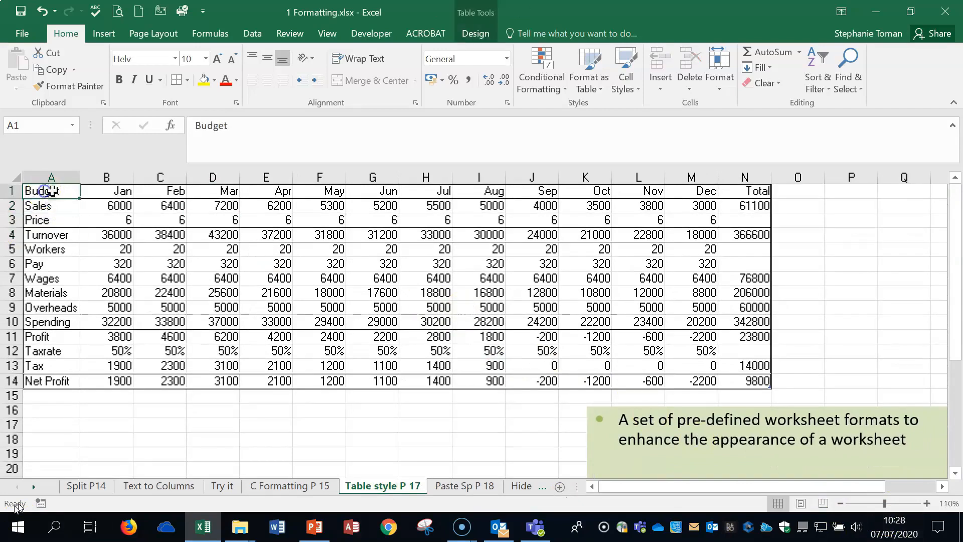
{"action": "left_click", "coordinate": [477, 35]}
{"action": "left_click", "coordinate": [843, 295]}
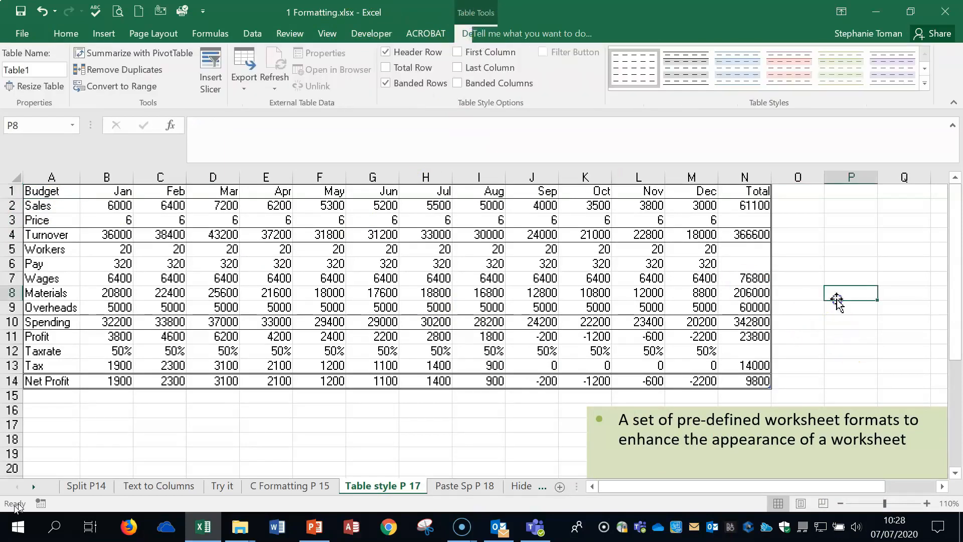
{"action": "left_click", "coordinate": [511, 311]}
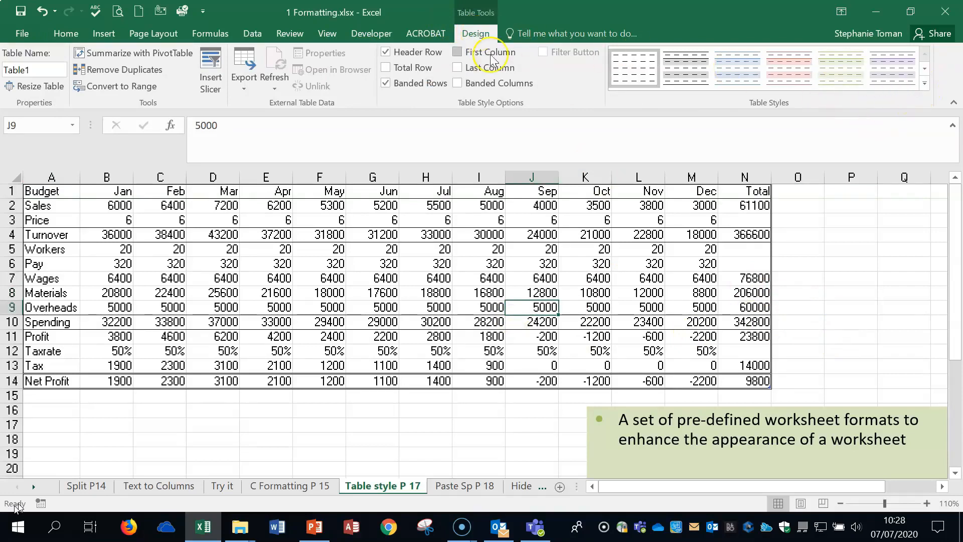
{"action": "left_click", "coordinate": [268, 321]}
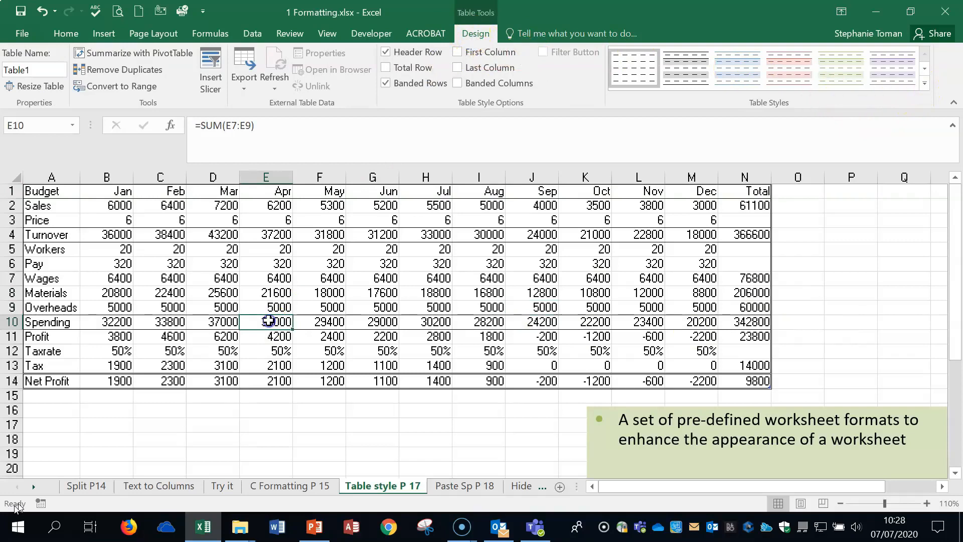
{"action": "left_click", "coordinate": [924, 85]}
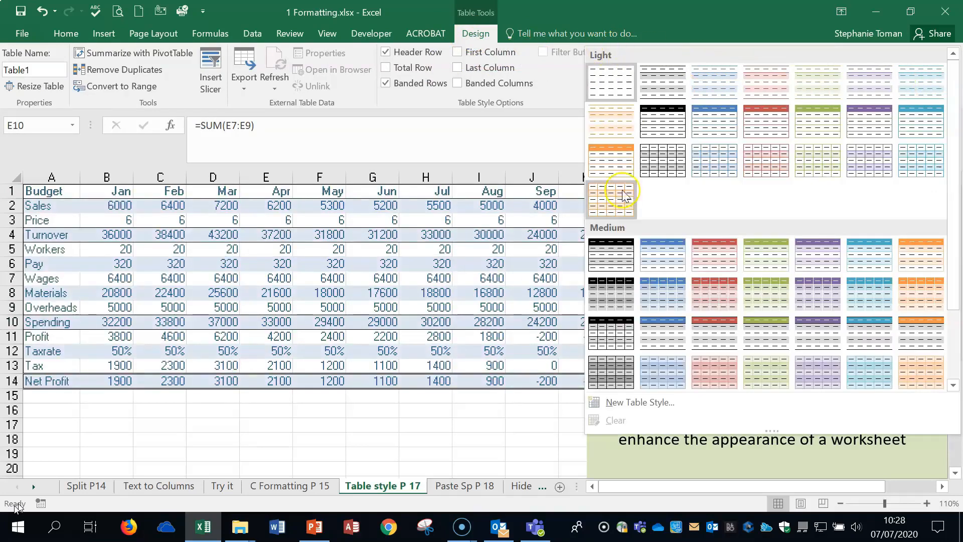
{"action": "scroll", "coordinate": [722, 363], "scroll_direction": "down", "scroll_amount": 2}
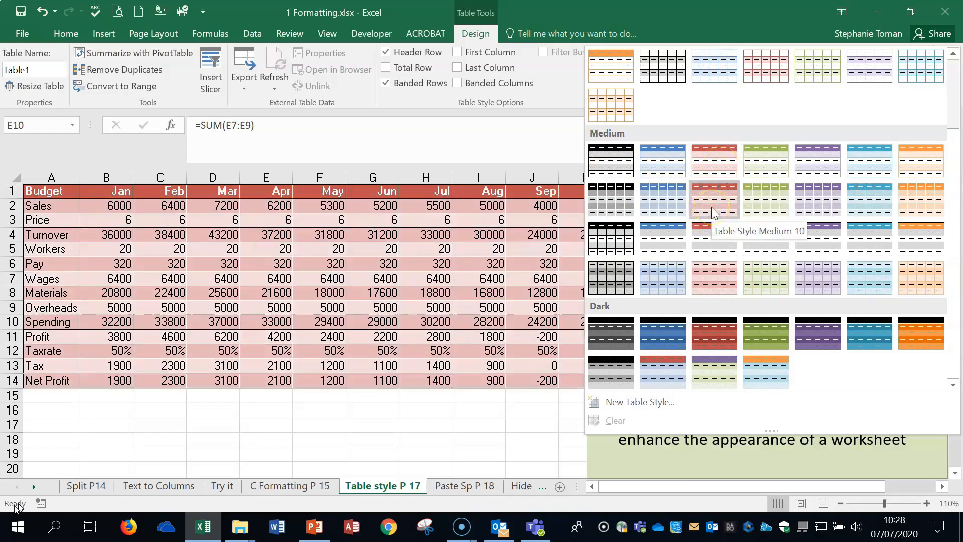
{"action": "left_click", "coordinate": [714, 156]}
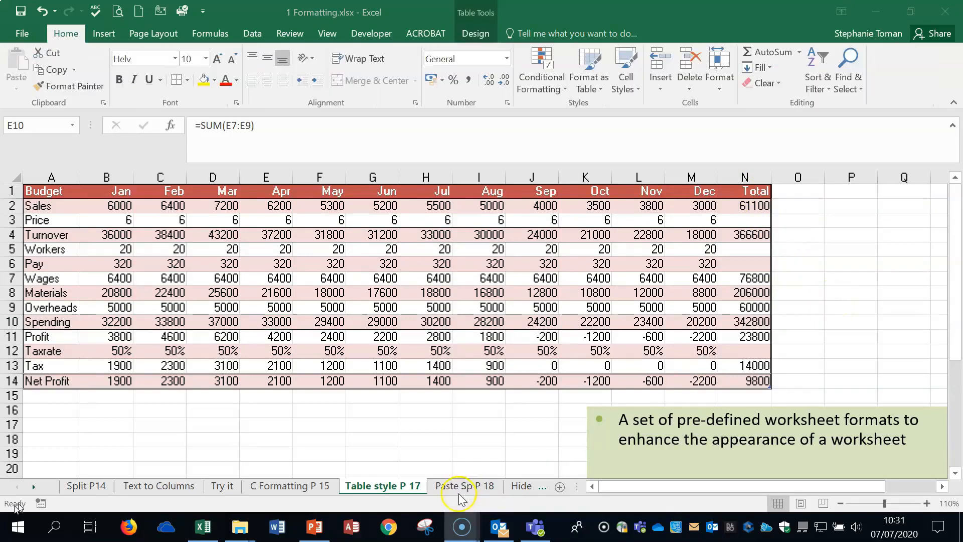
Switch to the Paste Sp P 18 worksheet, highlight the Total Income range B4:M4 and deselect it.
{"action": "left_click", "coordinate": [466, 486]}
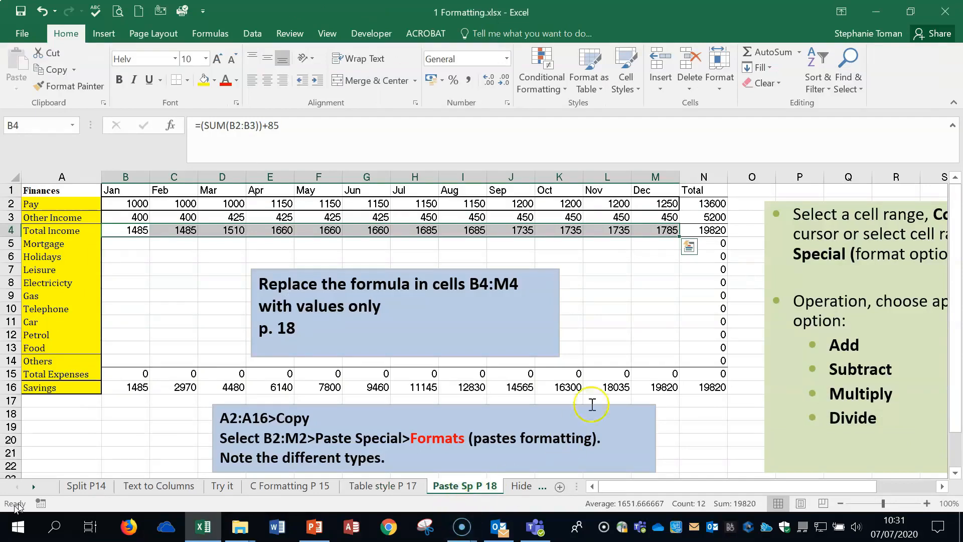
{"action": "left_click", "coordinate": [632, 298]}
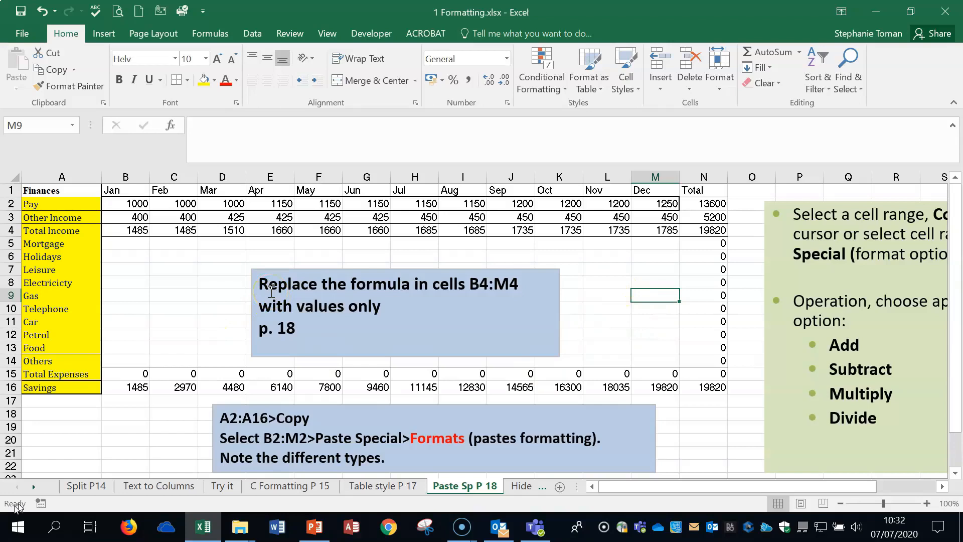
{"action": "left_click_drag", "start_coordinate": [132, 229], "coordinate": [667, 229]}
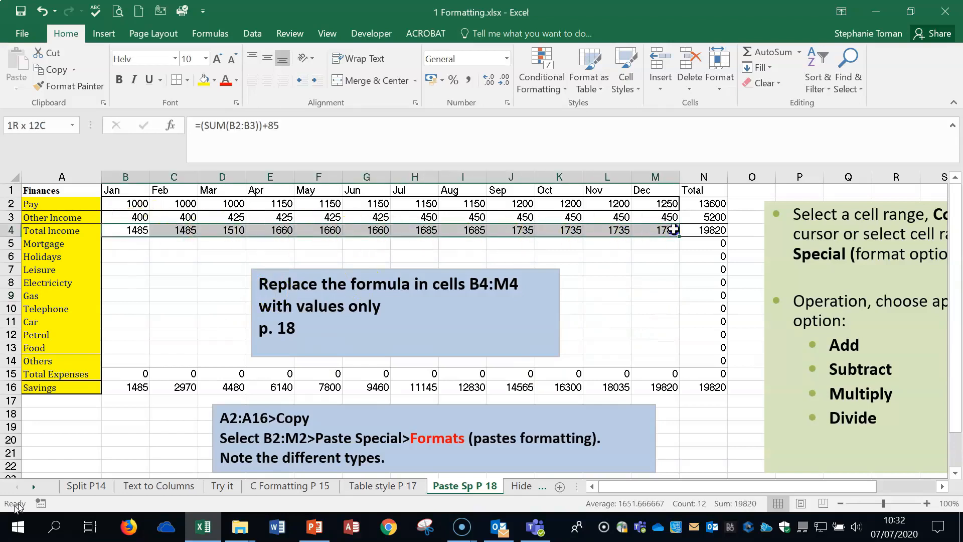
{"action": "left_click", "coordinate": [681, 308]}
Examine the formulas behind the monthly Total Income cells in B4:M4 one by one.
{"action": "left_click", "coordinate": [133, 230]}
{"action": "left_click", "coordinate": [173, 232]}
{"action": "left_click", "coordinate": [221, 230]}
{"action": "left_click", "coordinate": [275, 229]}
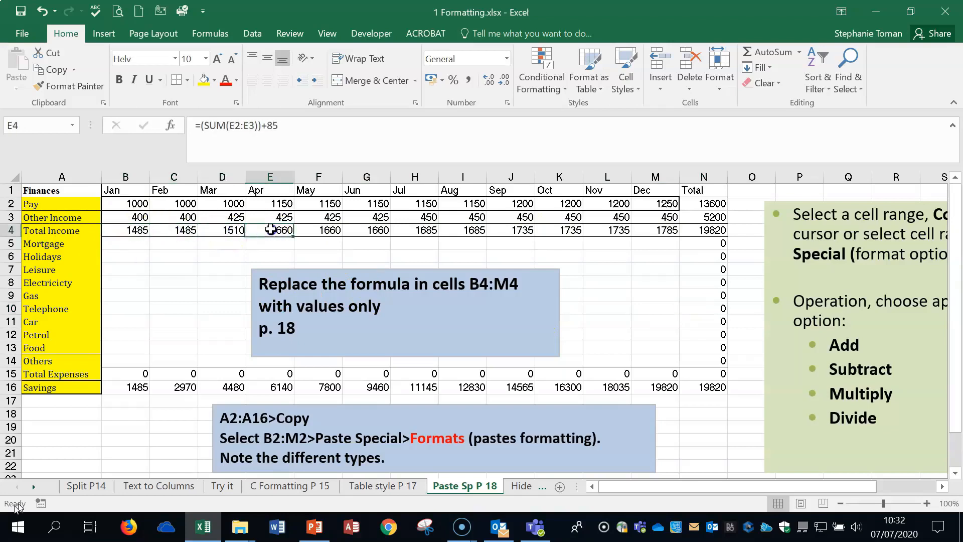
{"action": "left_click", "coordinate": [317, 230]}
{"action": "left_click", "coordinate": [369, 230]}
{"action": "left_click", "coordinate": [418, 231]}
{"action": "left_click", "coordinate": [475, 230]}
{"action": "left_click", "coordinate": [522, 230]}
{"action": "left_click", "coordinate": [569, 231]}
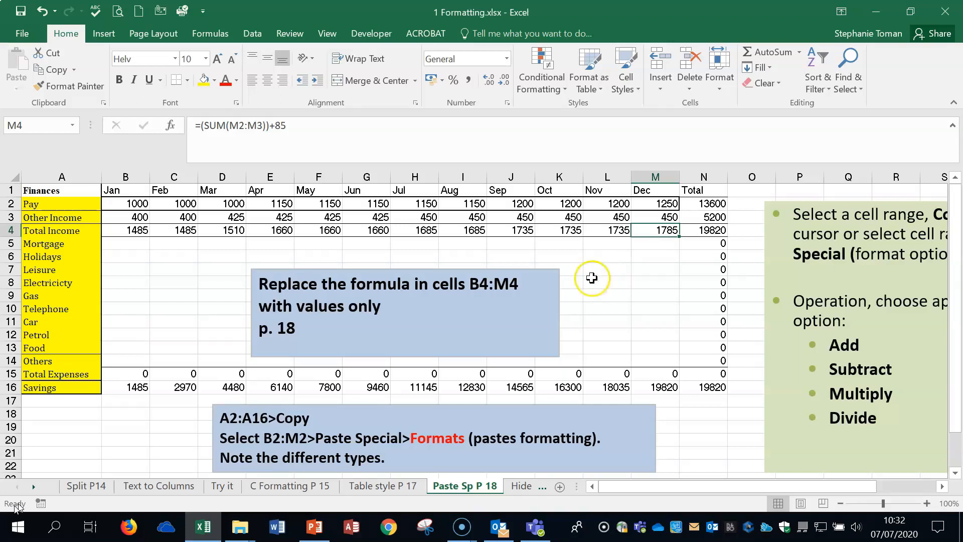
{"action": "left_click", "coordinate": [654, 306]}
{"action": "left_click", "coordinate": [168, 231]}
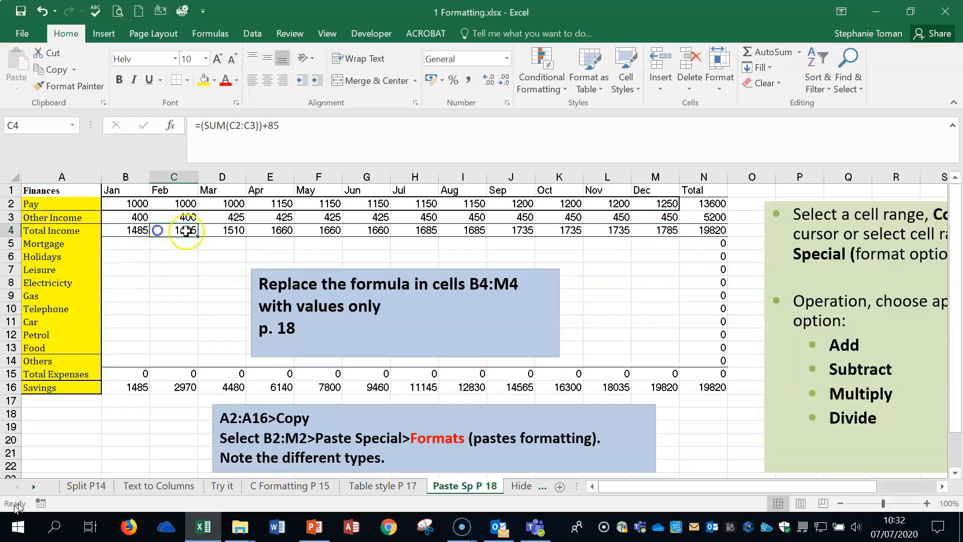
Replace the Total Income formulas in B4:M4 by copying the range and pasting it over itself with Paste Special Values.
{"action": "left_click_drag", "start_coordinate": [131, 228], "coordinate": [665, 230]}
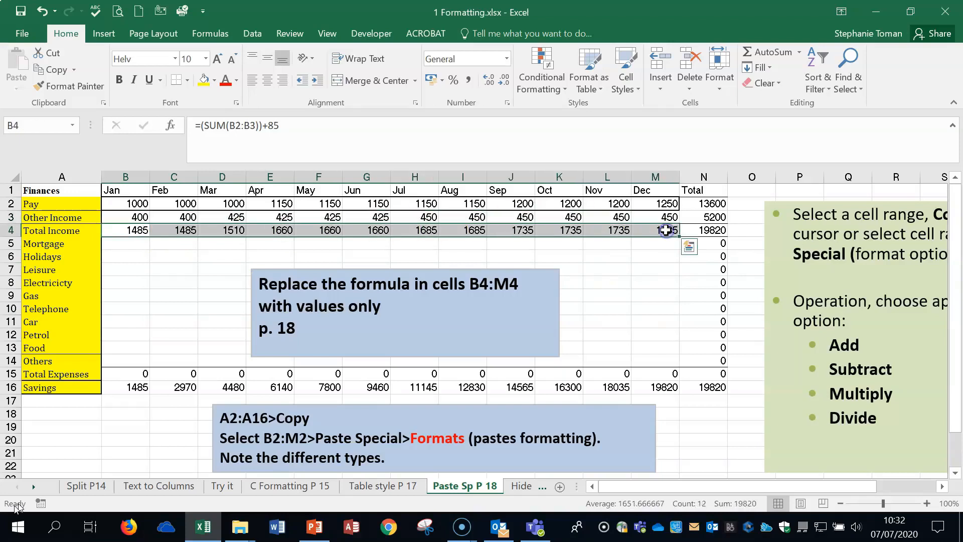
{"action": "right_click", "coordinate": [665, 229]}
{"action": "left_click", "coordinate": [702, 220]}
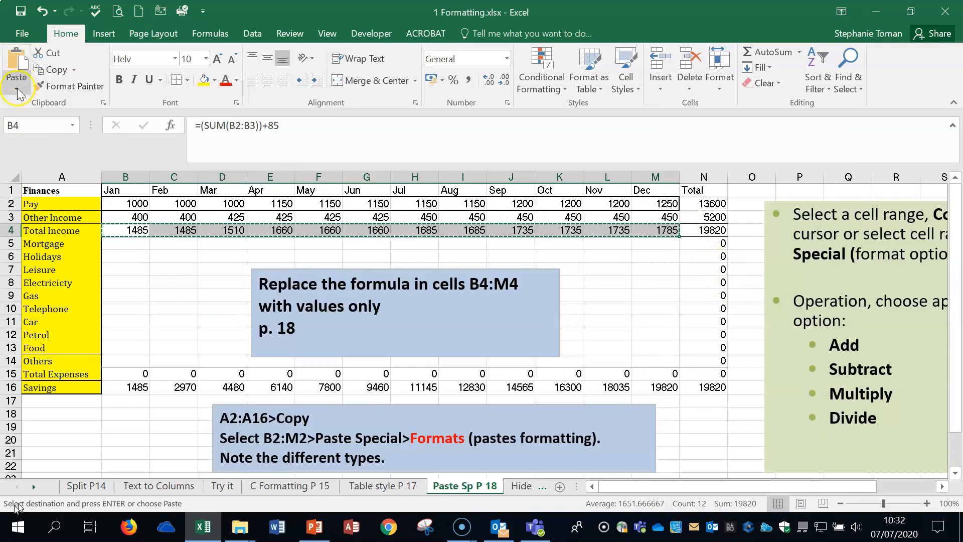
{"action": "left_click", "coordinate": [17, 92]}
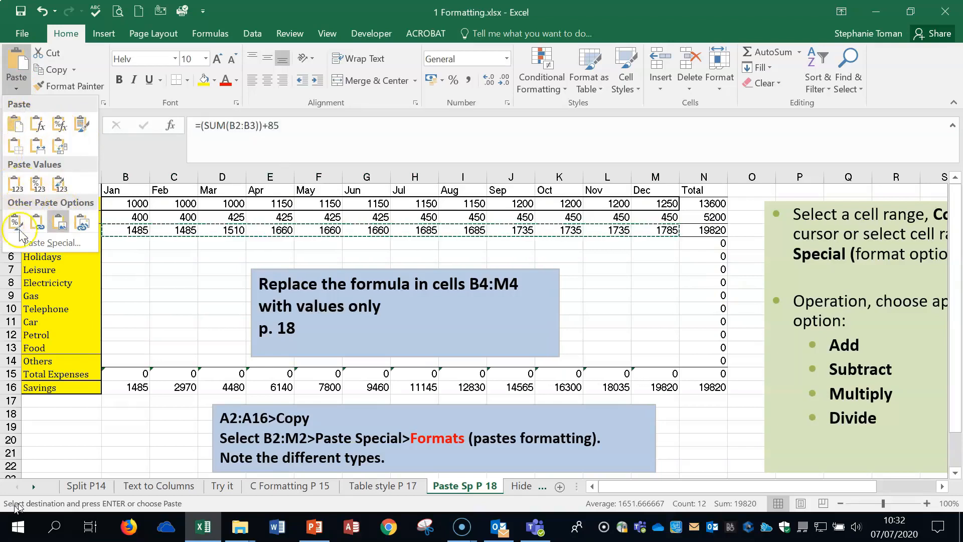
{"action": "left_click", "coordinate": [52, 243]}
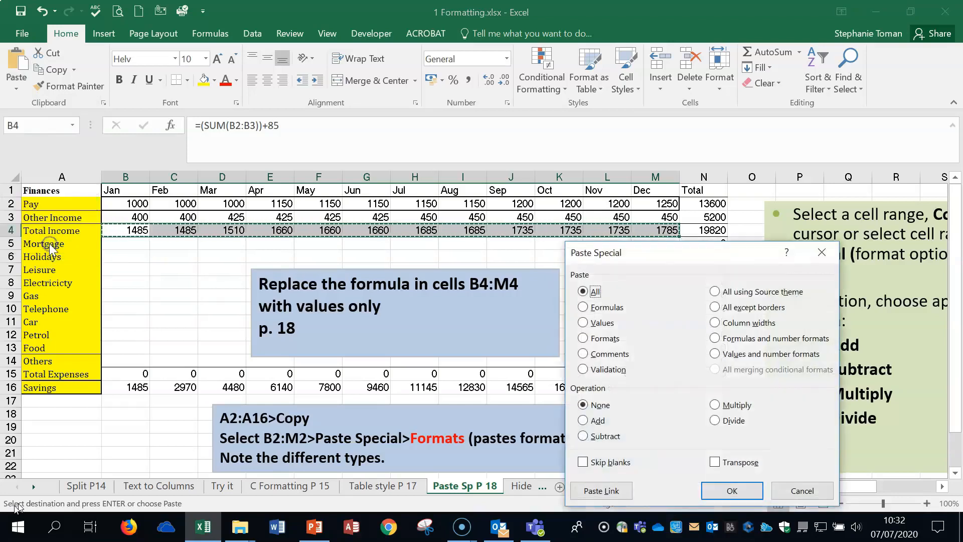
{"action": "left_click_drag", "start_coordinate": [667, 261], "coordinate": [760, 258]}
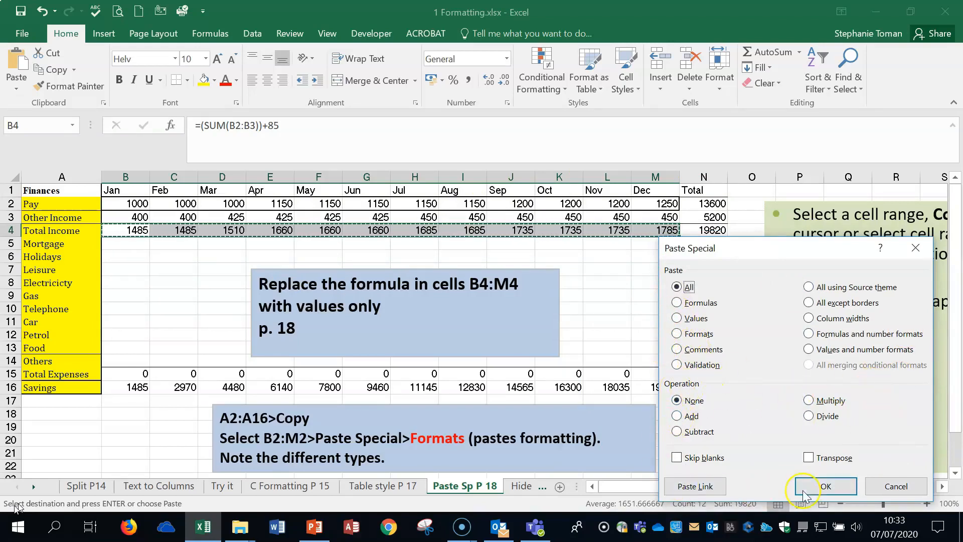
{"action": "left_click_drag", "start_coordinate": [791, 246], "coordinate": [813, 196]}
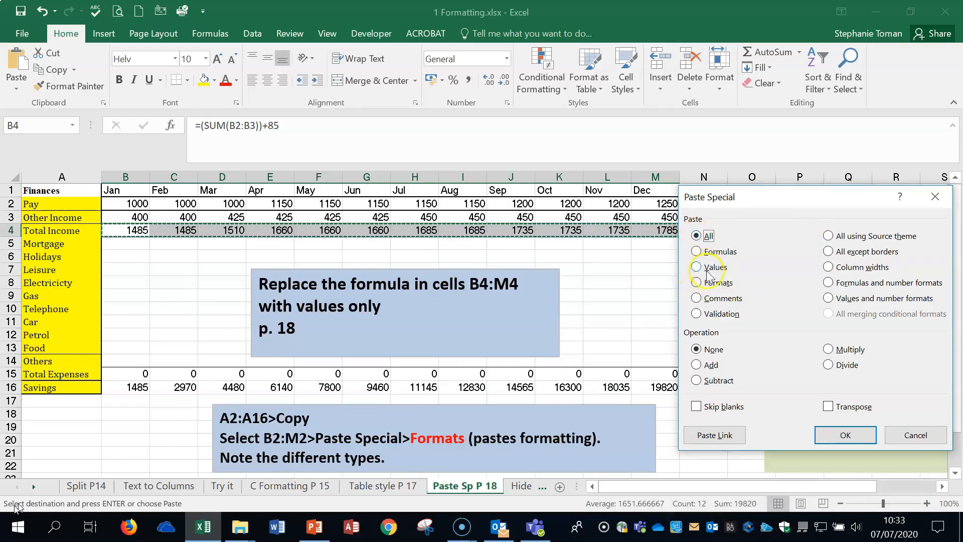
{"action": "left_click", "coordinate": [699, 270]}
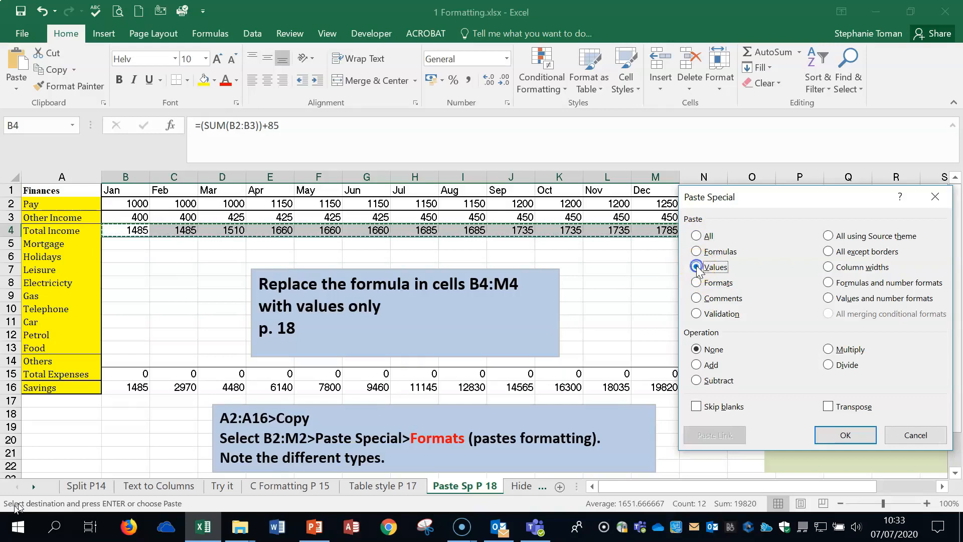
{"action": "left_click", "coordinate": [846, 436]}
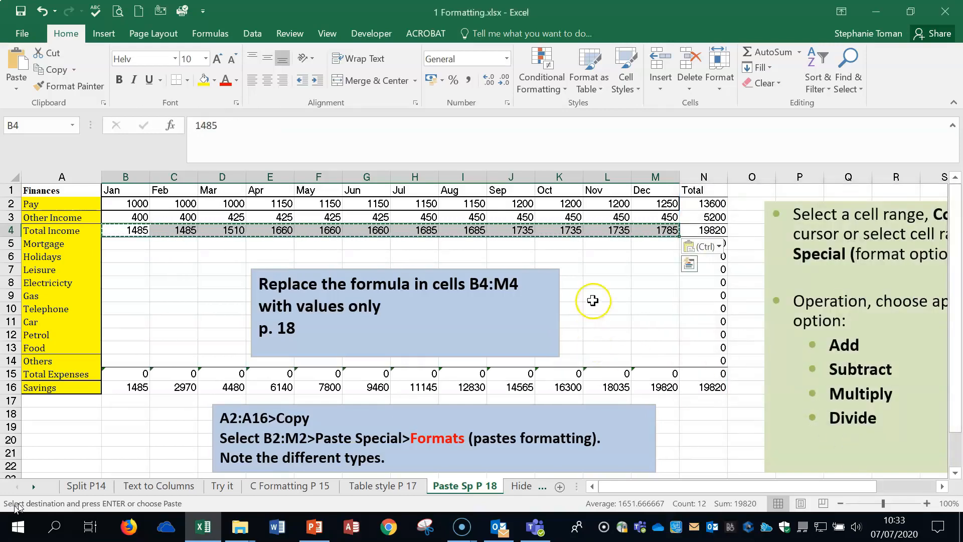
{"action": "key", "text": "Escape"}
Check the contents of the Total Income cells C4 to H4 individually.
{"action": "left_click", "coordinate": [178, 230]}
{"action": "left_click", "coordinate": [233, 230]}
{"action": "left_click", "coordinate": [262, 231]}
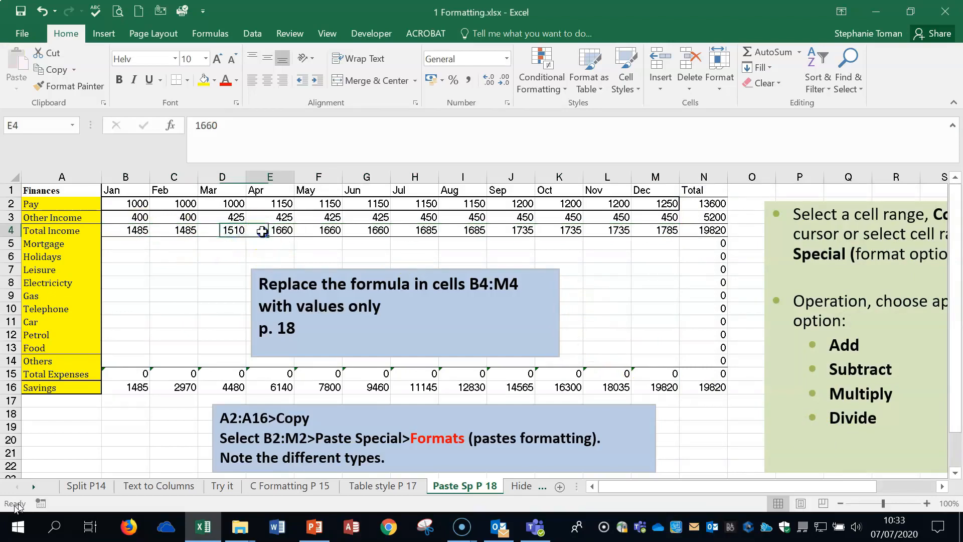
{"action": "left_click", "coordinate": [318, 230]}
{"action": "left_click", "coordinate": [369, 230]}
{"action": "left_click", "coordinate": [418, 230]}
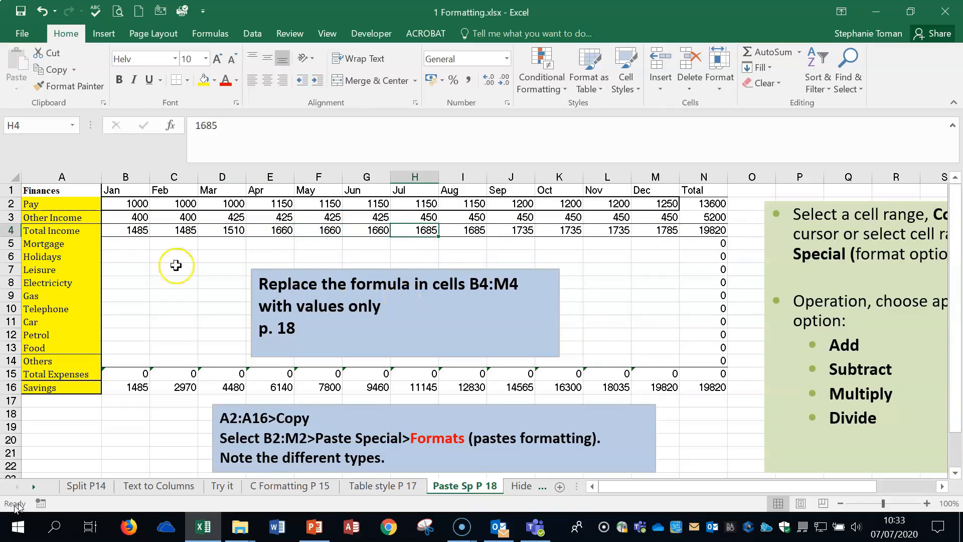
Copy the category labels in A2:A16, from Pay to Savings.
{"action": "left_click", "coordinate": [60, 204]}
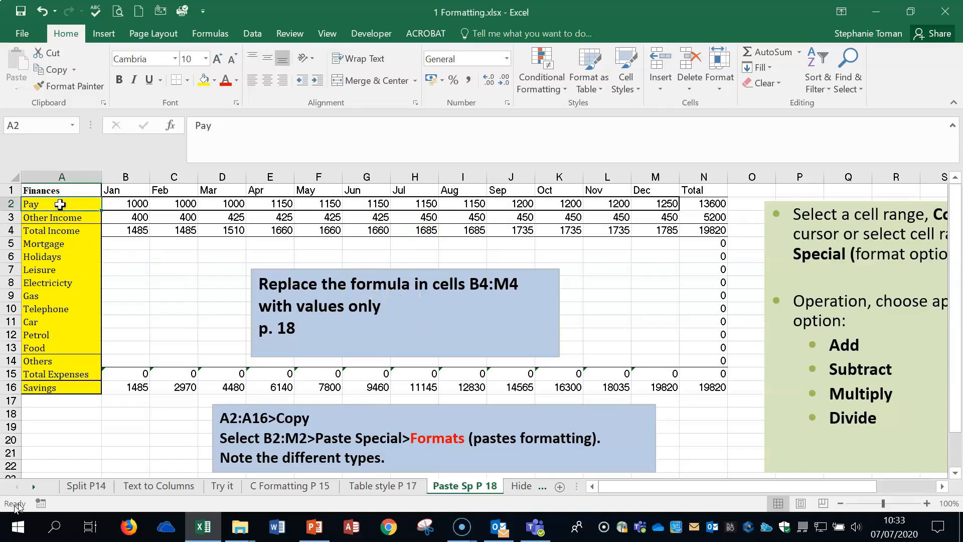
{"action": "left_click_drag", "start_coordinate": [60, 204], "coordinate": [45, 384]}
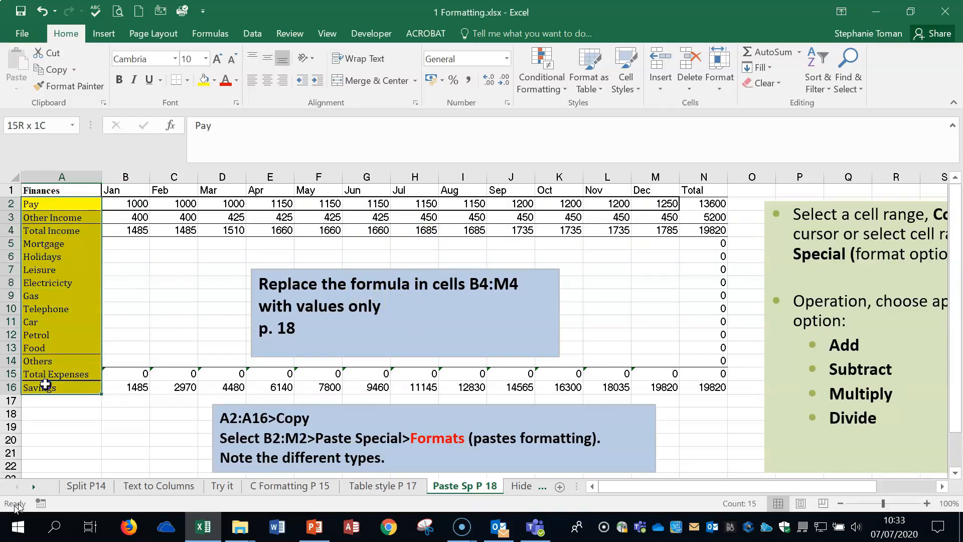
{"action": "left_click_drag", "start_coordinate": [45, 384], "coordinate": [45, 384]}
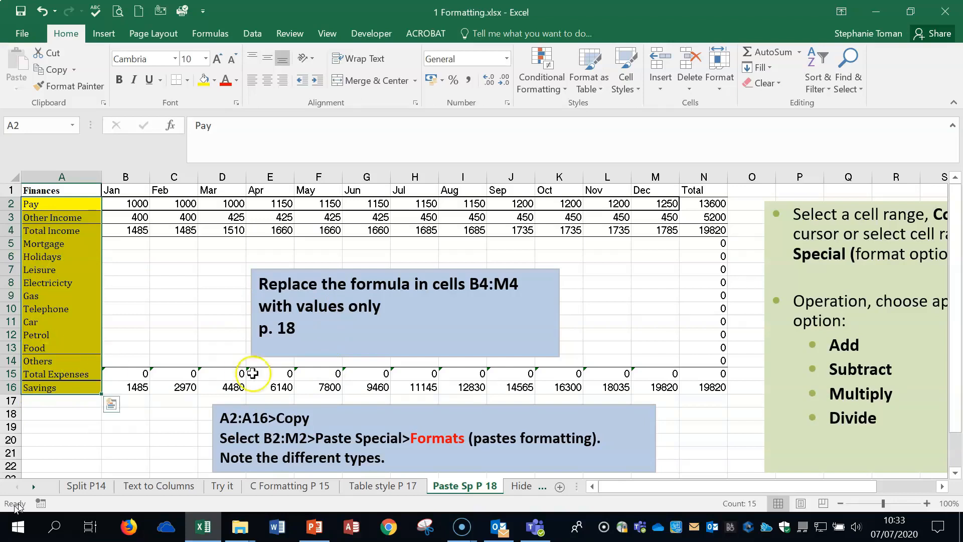
{"action": "right_click", "coordinate": [55, 252]}
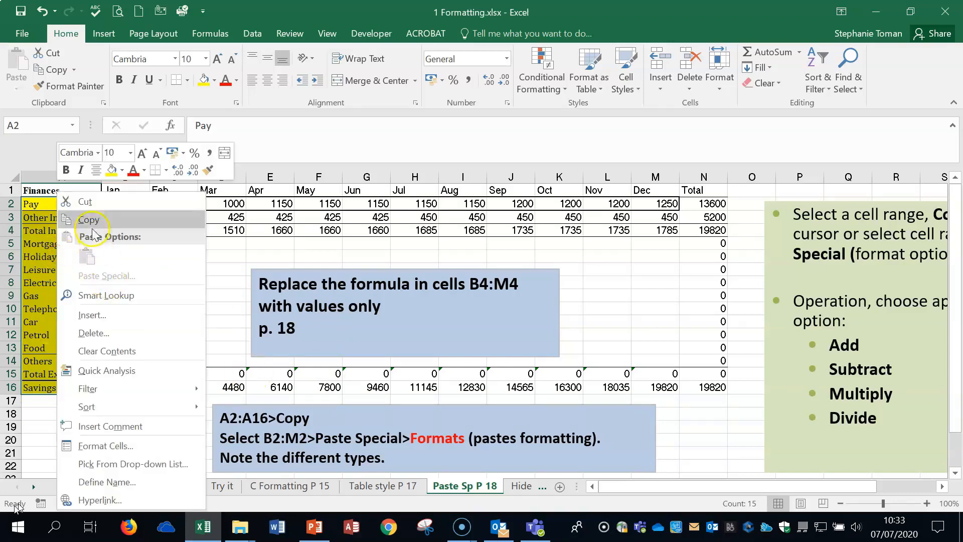
{"action": "left_click", "coordinate": [86, 217]}
Paste only the copied formats onto the header cells B1:N1 with Paste Special, and end copy mode.
{"action": "left_click_drag", "start_coordinate": [145, 191], "coordinate": [707, 190]}
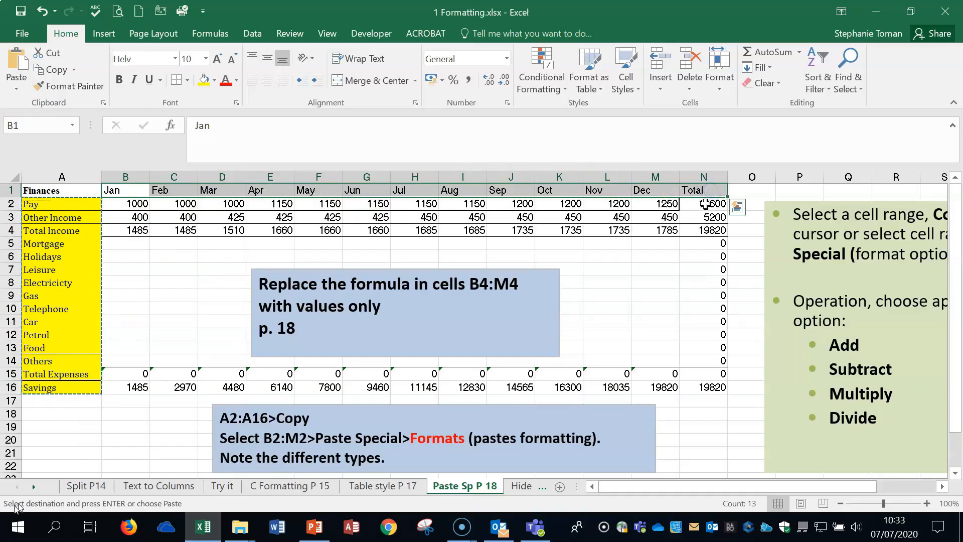
{"action": "left_click", "coordinate": [17, 88]}
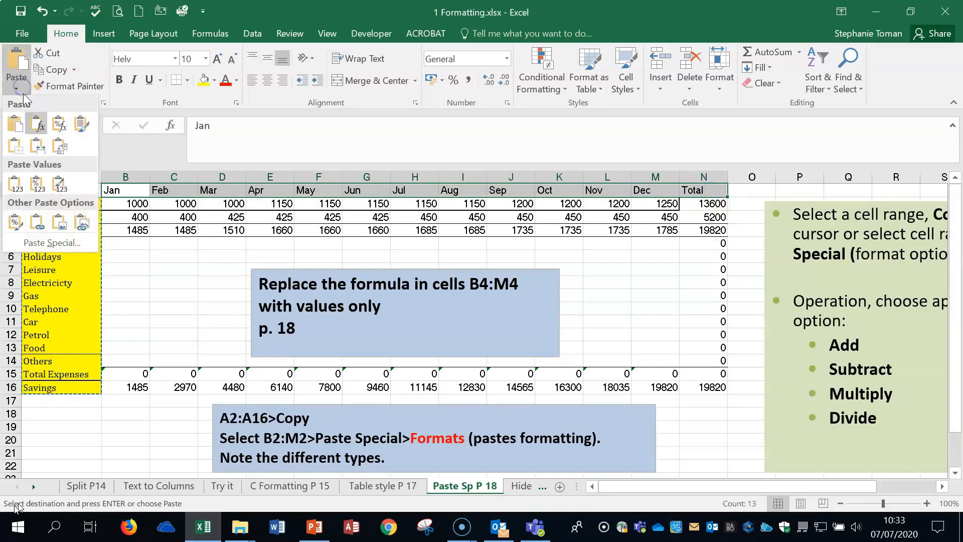
{"action": "left_click", "coordinate": [52, 243]}
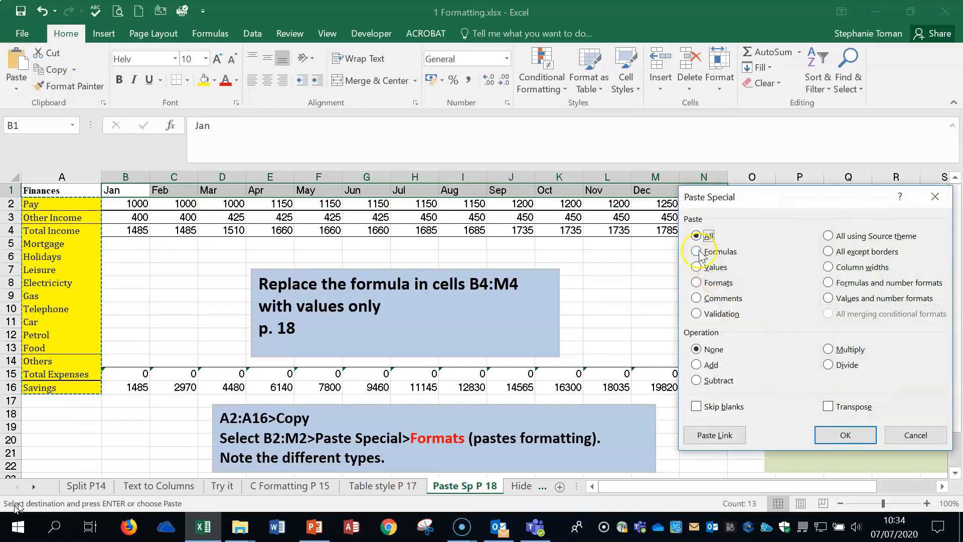
{"action": "left_click", "coordinate": [702, 283]}
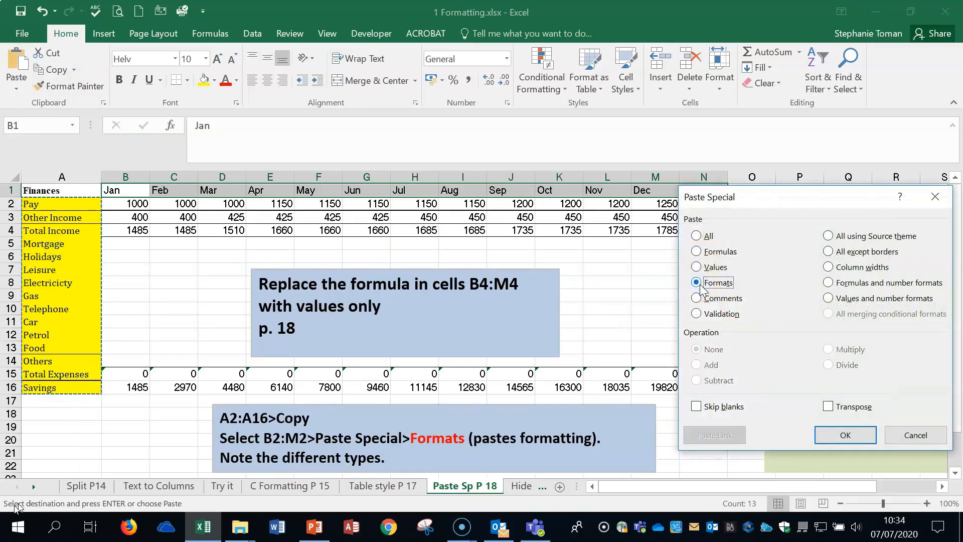
{"action": "left_click", "coordinate": [851, 437]}
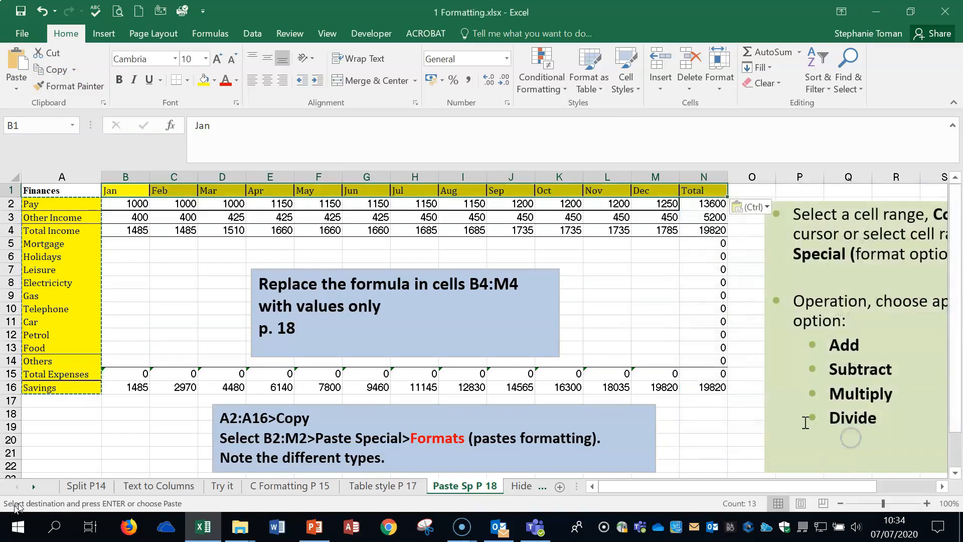
{"action": "left_click", "coordinate": [669, 332]}
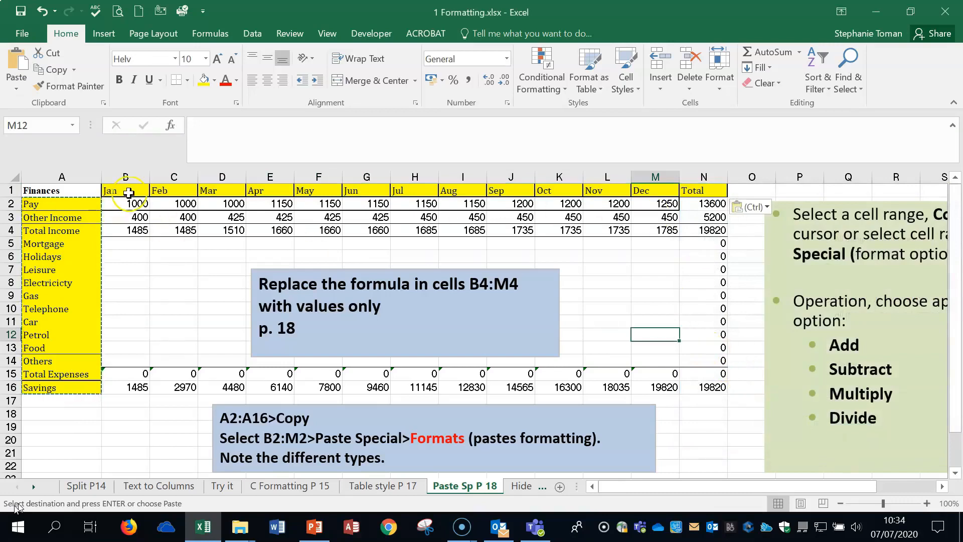
{"action": "key", "text": "Escape"}
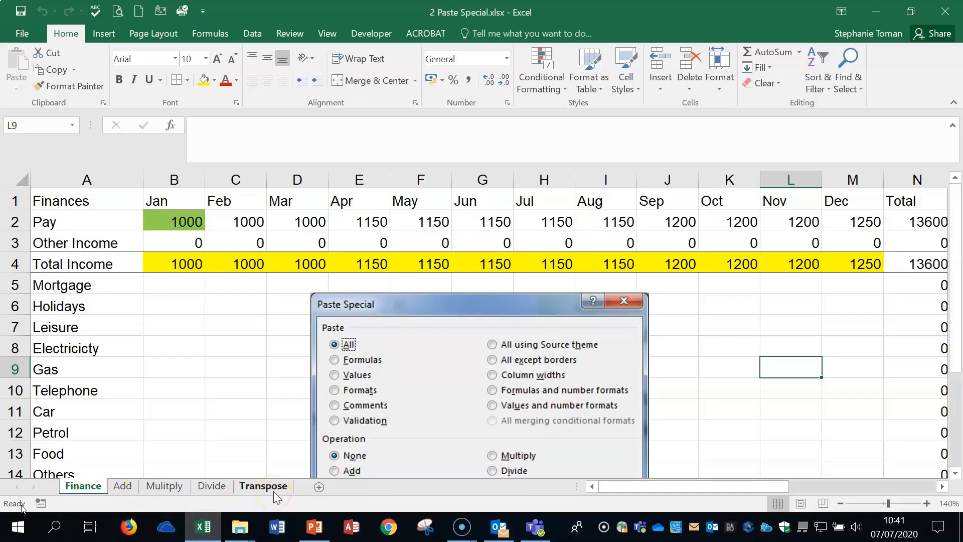
Move the Paste Special picture on the Finance sheet so it spans columns H to M below the Total Income row.
{"action": "left_click", "coordinate": [841, 504]}
{"action": "left_click", "coordinate": [840, 503]}
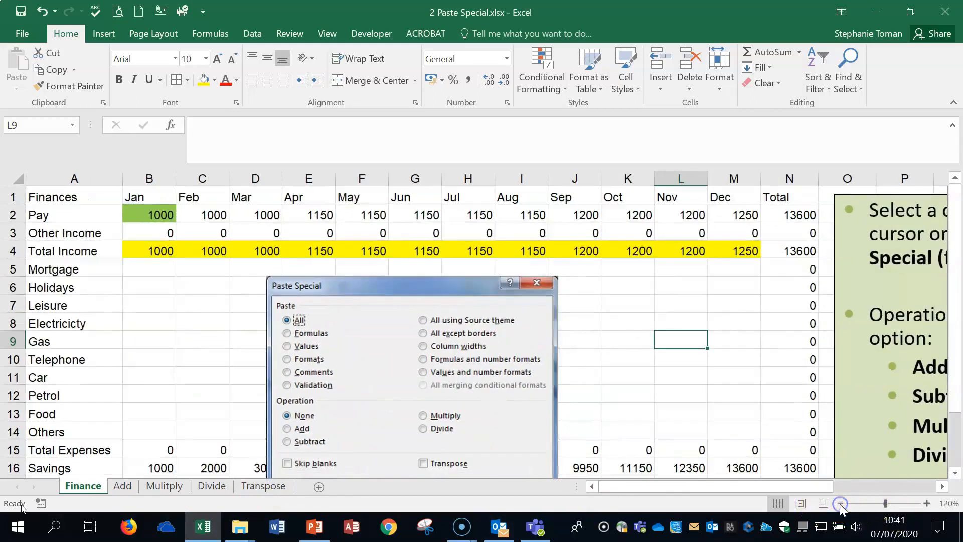
{"action": "left_click", "coordinate": [840, 503]}
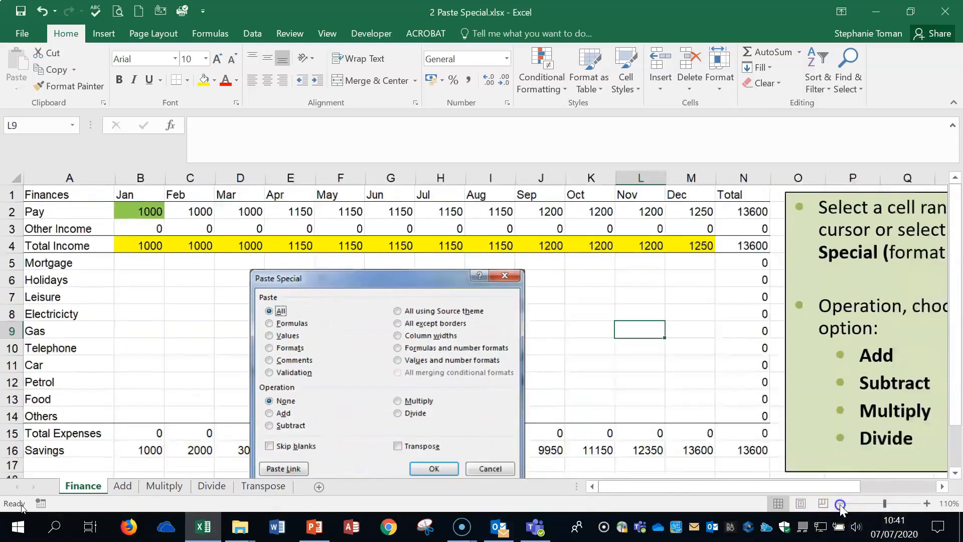
{"action": "left_click", "coordinate": [841, 504]}
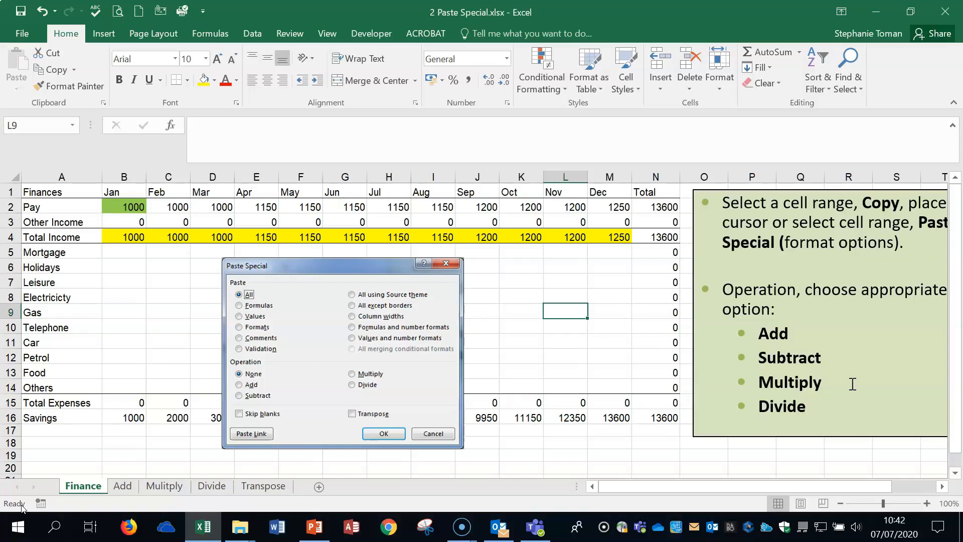
{"action": "left_click", "coordinate": [514, 280]}
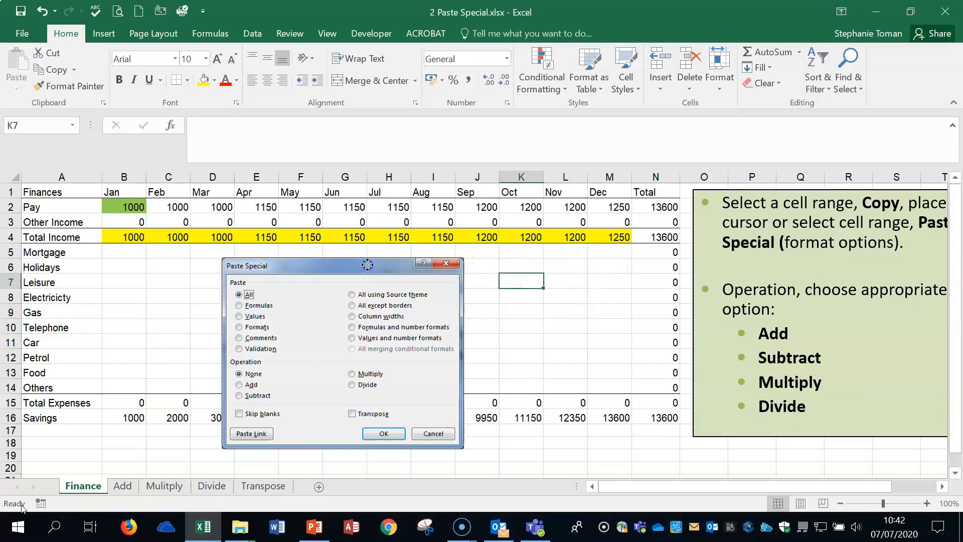
{"action": "left_click", "coordinate": [371, 266]}
{"action": "left_click_drag", "start_coordinate": [371, 266], "coordinate": [531, 280]}
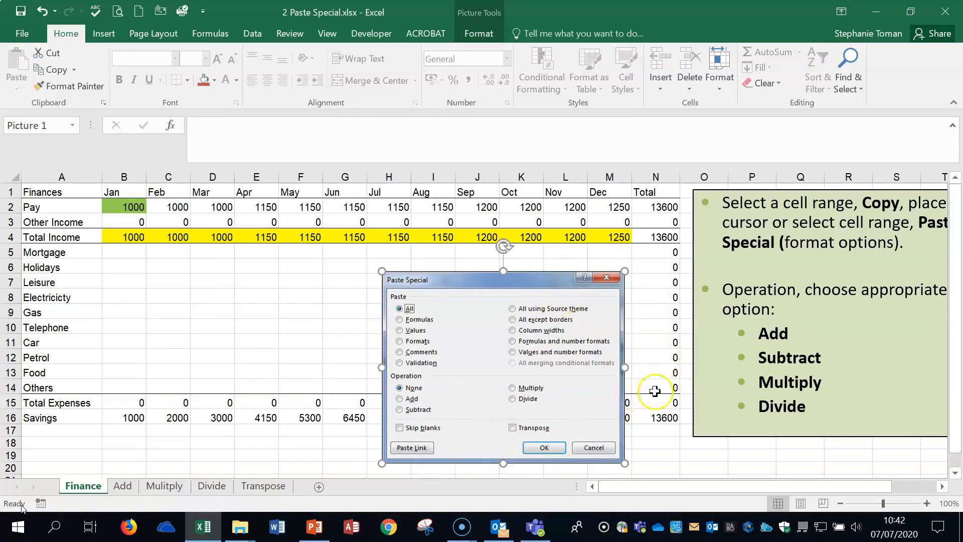
{"action": "left_click", "coordinate": [927, 503]}
{"action": "left_click", "coordinate": [927, 504]}
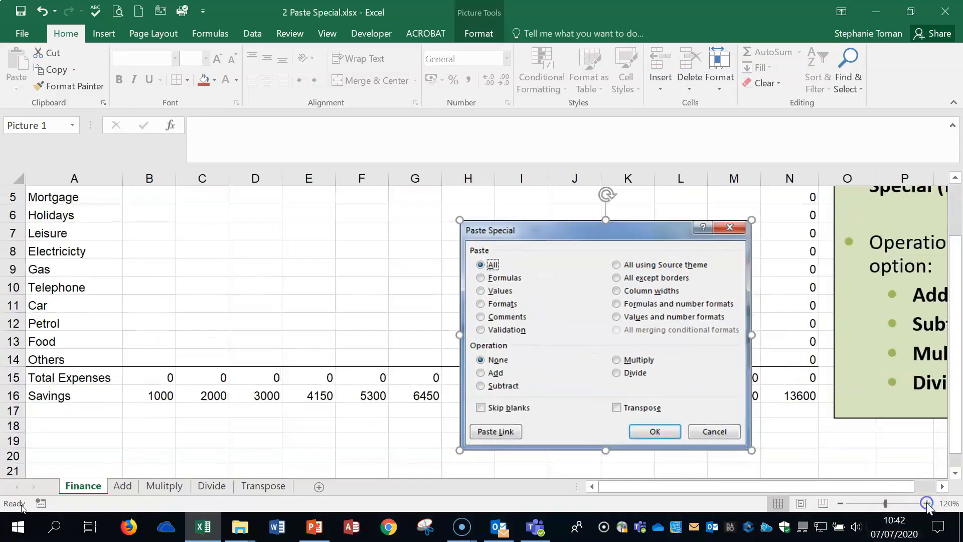
{"action": "left_click", "coordinate": [297, 304]}
{"action": "scroll", "coordinate": [298, 304], "scroll_direction": "up", "scroll_amount": 2}
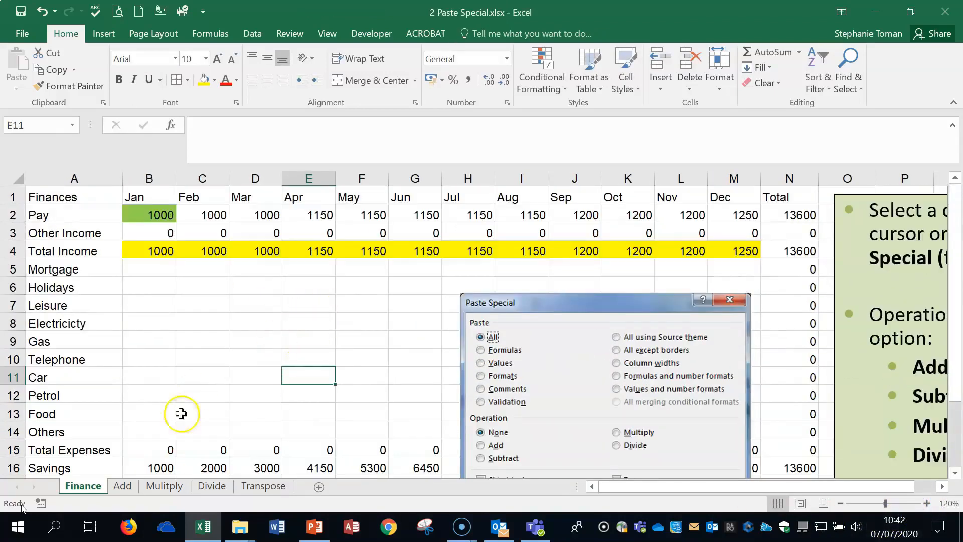
Read the task notes on the Add, Mulitply and Divide sheets, and return to the note on the Add sheet.
{"action": "left_click", "coordinate": [122, 486]}
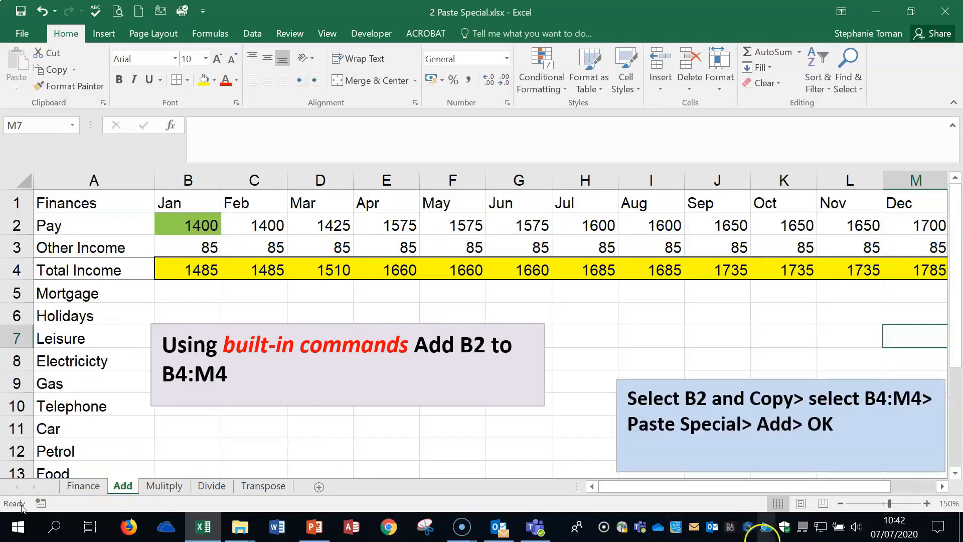
{"action": "left_click", "coordinate": [840, 503]}
{"action": "left_click", "coordinate": [840, 503]}
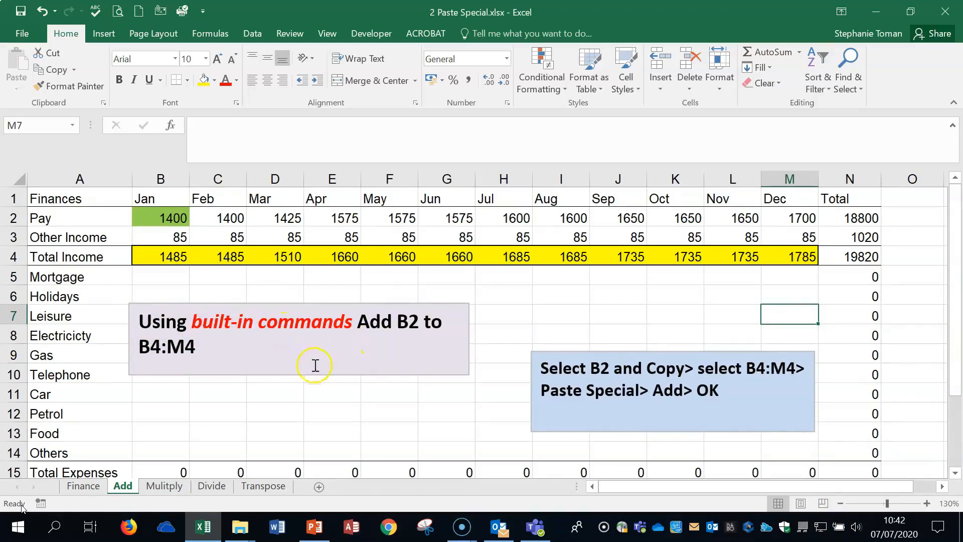
{"action": "left_click", "coordinate": [165, 488]}
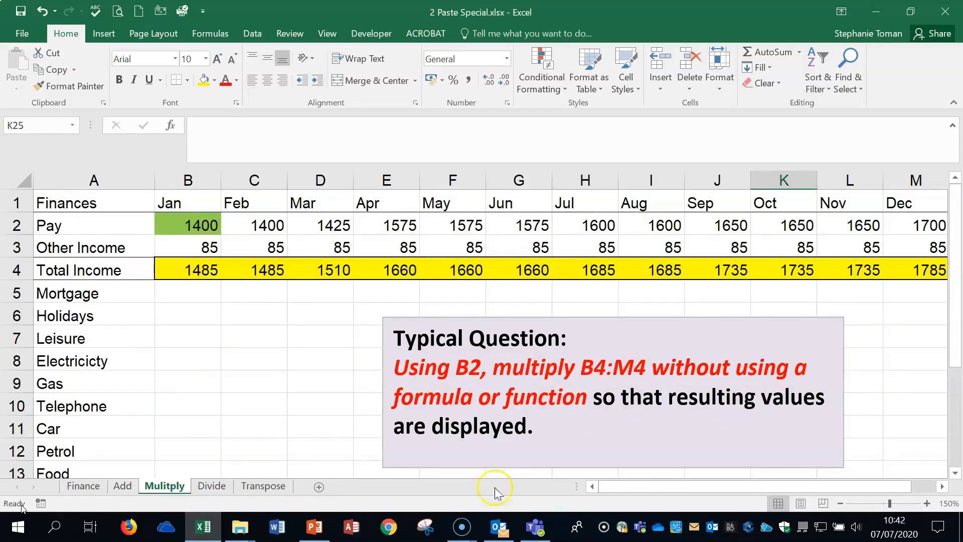
{"action": "left_click", "coordinate": [211, 486]}
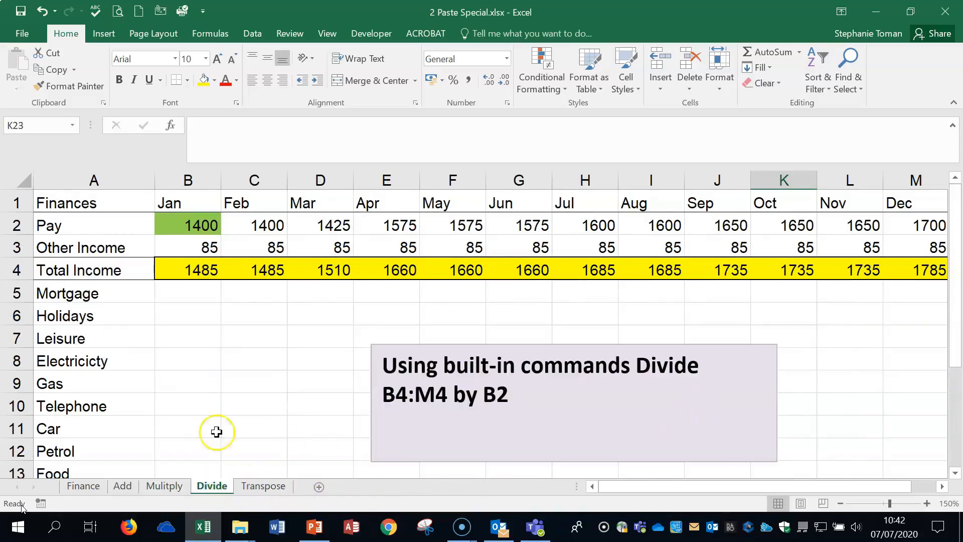
{"action": "left_click", "coordinate": [122, 486]}
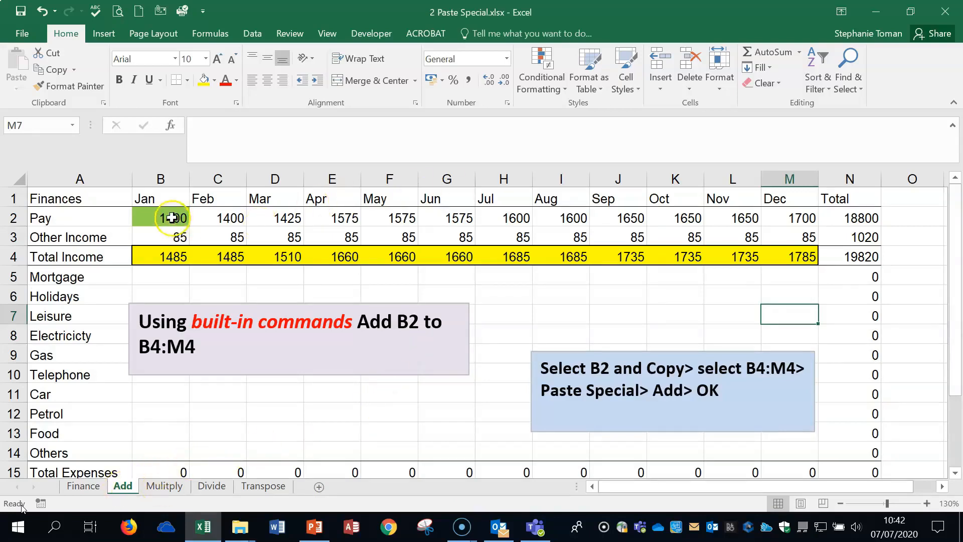
{"action": "left_click", "coordinate": [407, 321]}
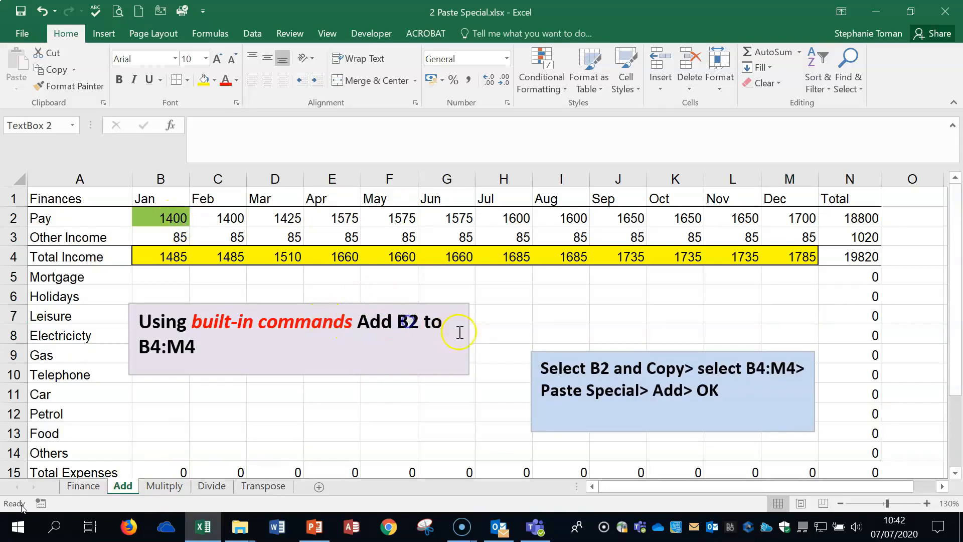
{"action": "left_click", "coordinate": [157, 351]}
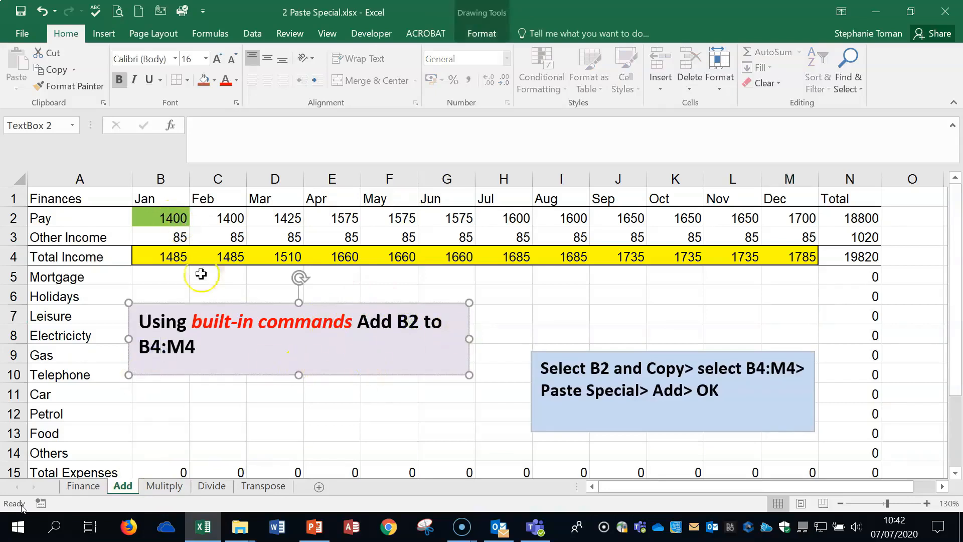
On the Add sheet, copy B2 and add it to B4:M4 with the Paste Special Add operation, and end copy mode.
{"action": "left_click", "coordinate": [161, 217]}
{"action": "right_click", "coordinate": [170, 218]}
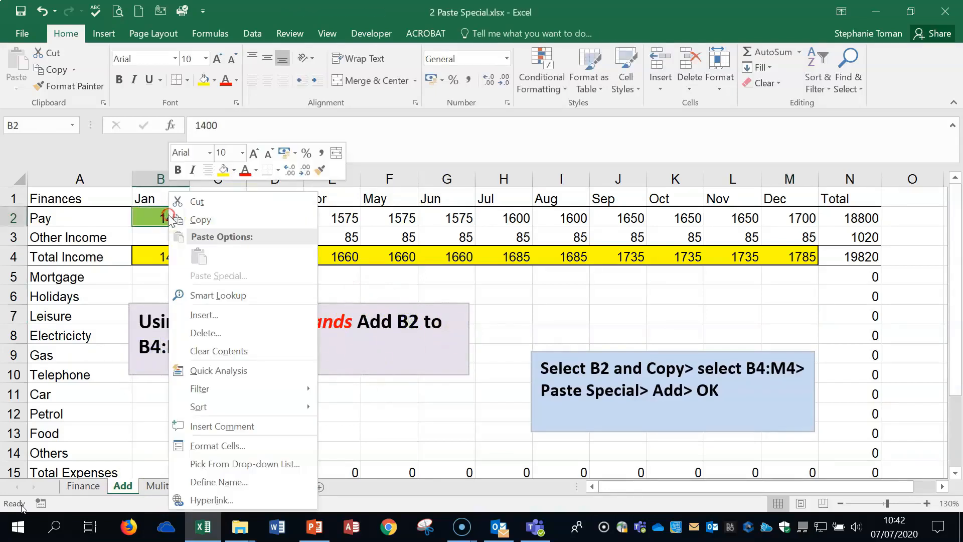
{"action": "left_click", "coordinate": [212, 221]}
{"action": "left_click", "coordinate": [186, 261]}
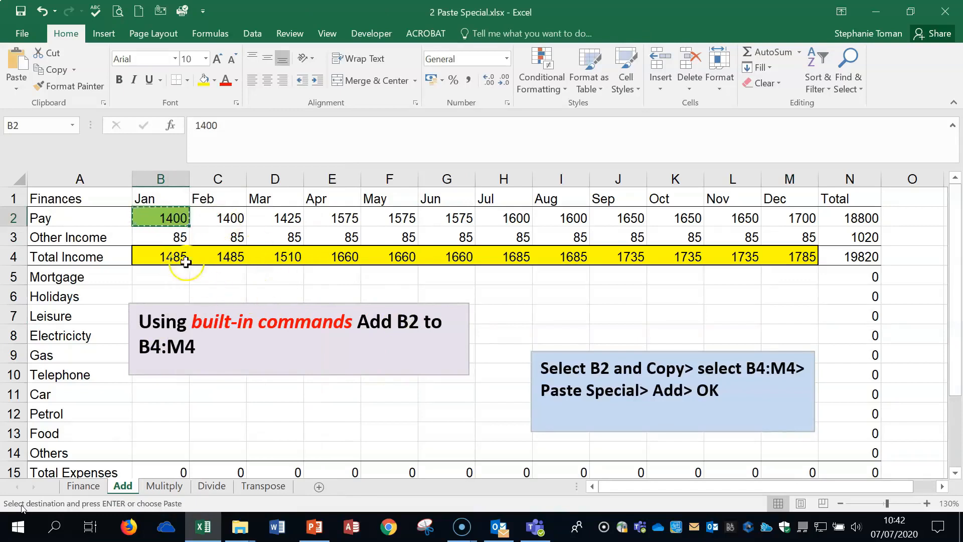
{"action": "left_click_drag", "start_coordinate": [175, 256], "coordinate": [794, 252]}
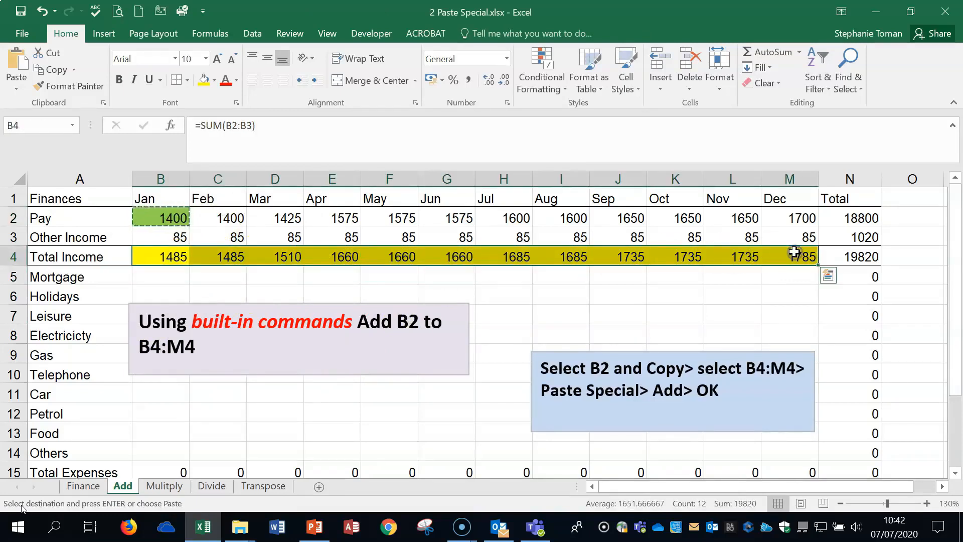
{"action": "left_click", "coordinate": [18, 89]}
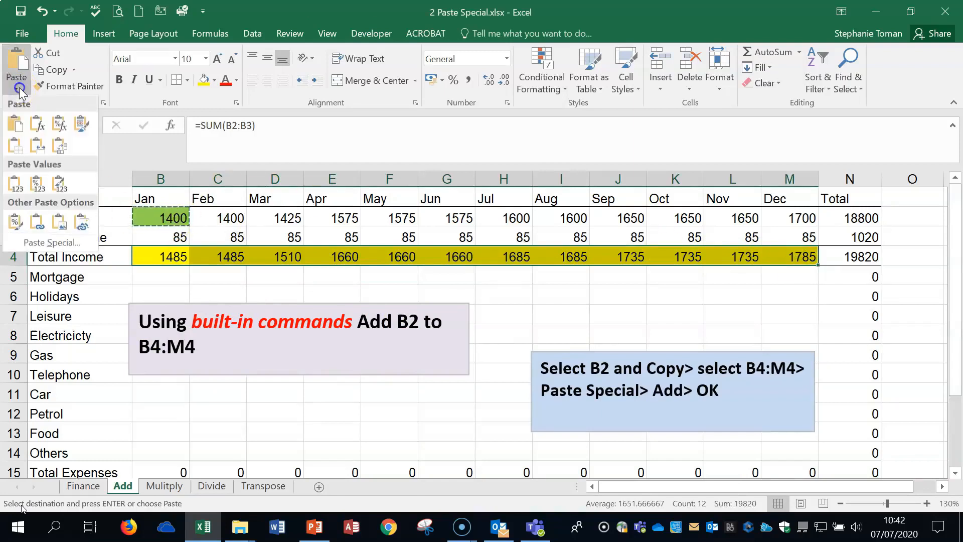
{"action": "left_click", "coordinate": [42, 243]}
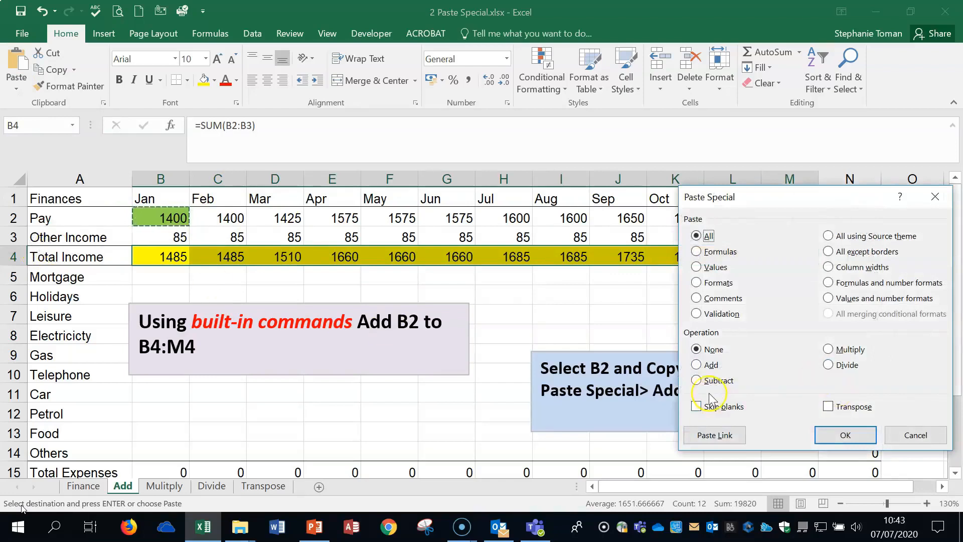
{"action": "left_click", "coordinate": [696, 367]}
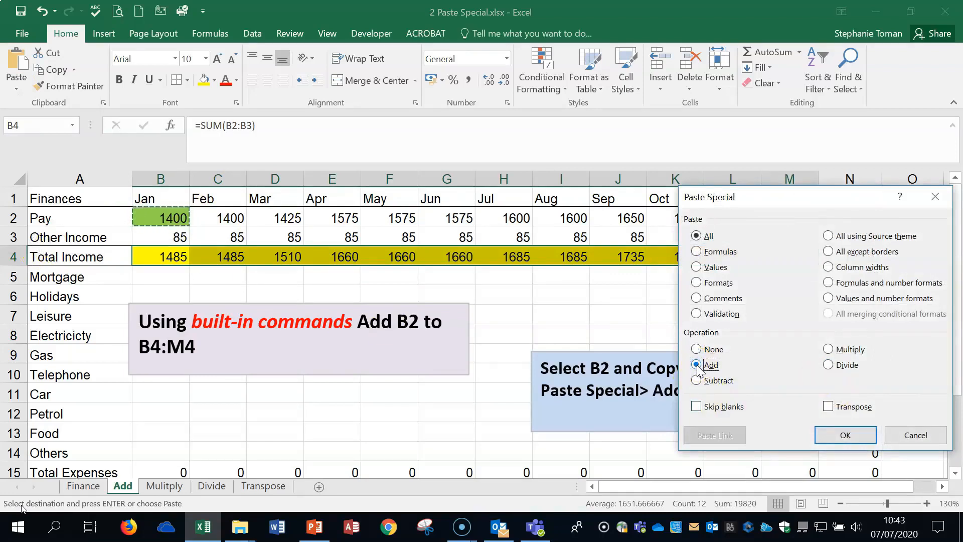
{"action": "left_click", "coordinate": [847, 432]}
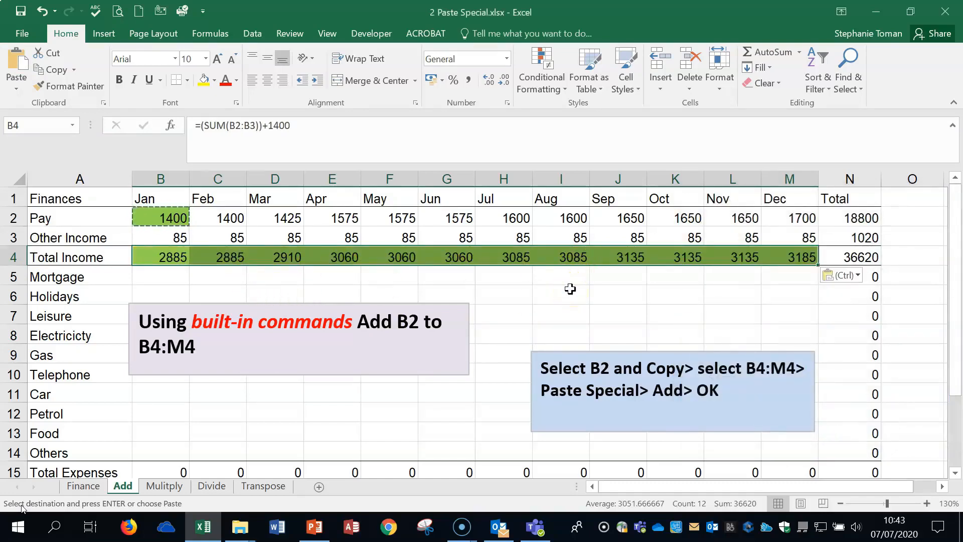
{"action": "key", "text": "Escape"}
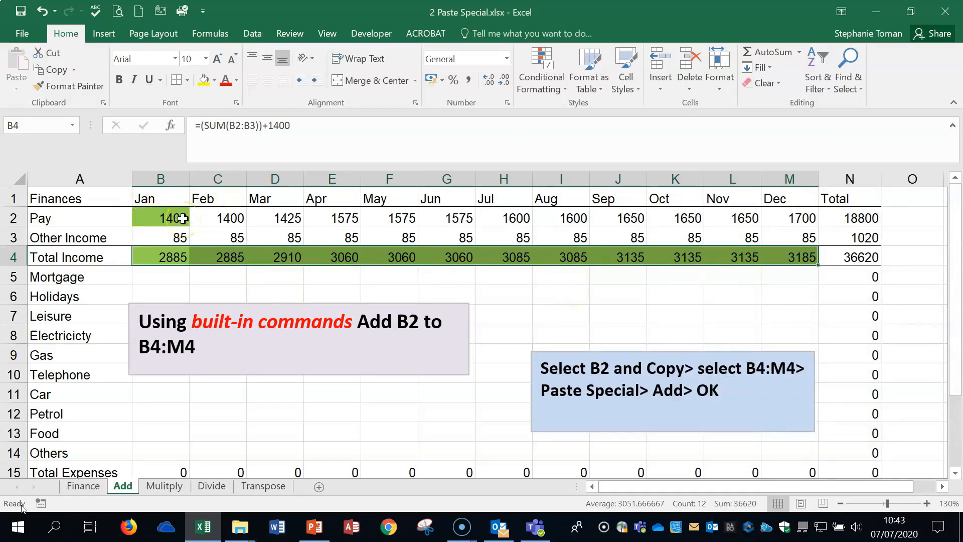
On the Mulitply sheet, copy B2 and multiply B4:M4 by it with the Paste Special Multiply operation.
{"action": "left_click", "coordinate": [164, 486]}
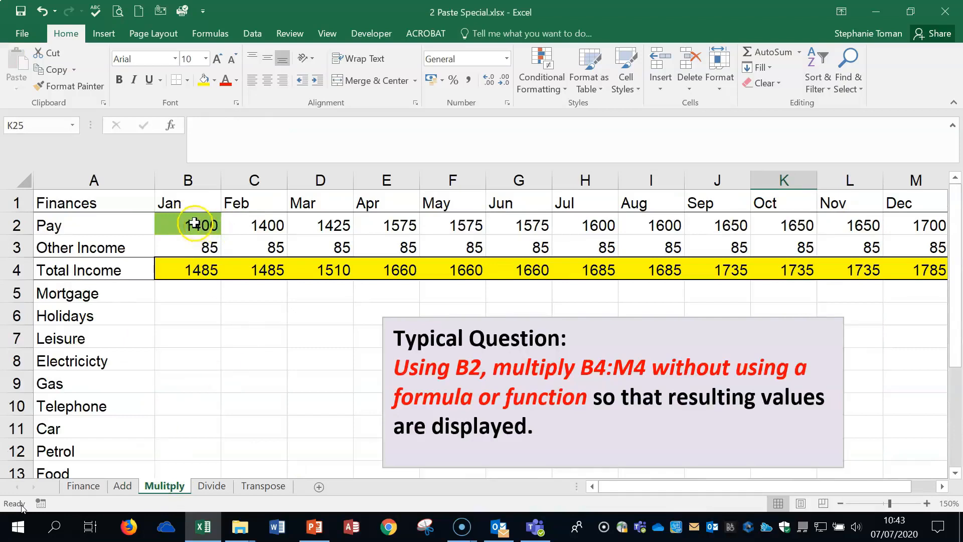
{"action": "left_click", "coordinate": [194, 222]}
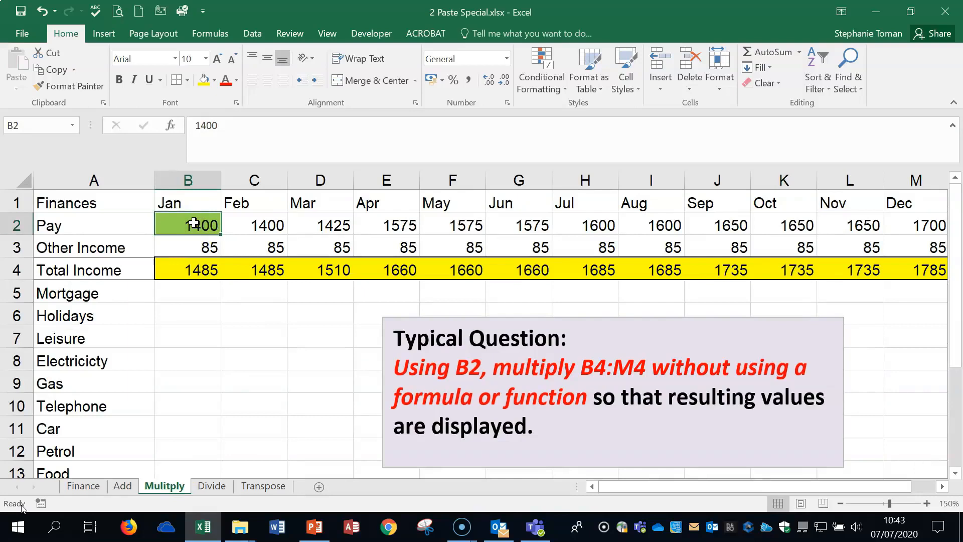
{"action": "right_click", "coordinate": [194, 222]}
{"action": "left_click", "coordinate": [229, 219]}
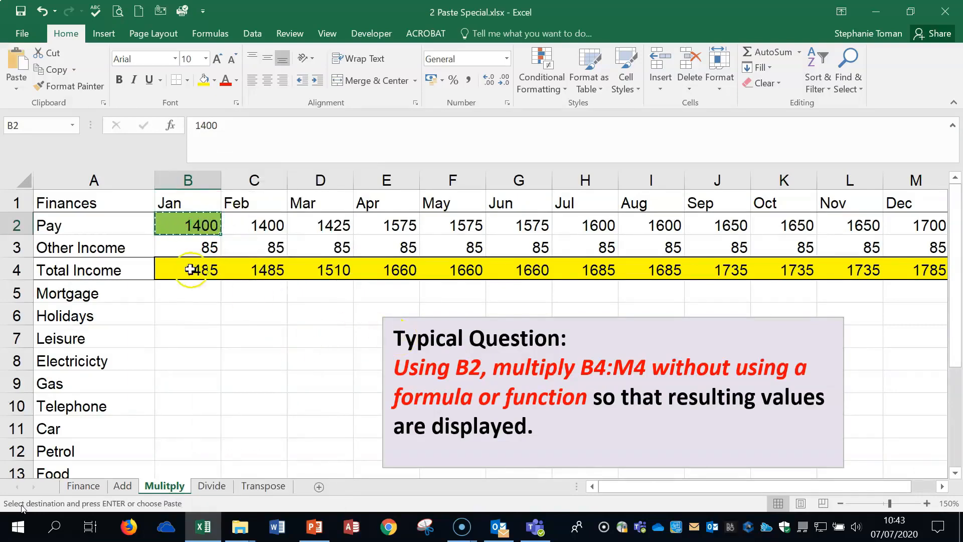
{"action": "mouse_move", "coordinate": [189, 271]}
{"action": "left_mouse_down"}
{"action": "mouse_move", "coordinate": [948, 266]}
{"action": "mouse_move", "coordinate": [812, 270]}
{"action": "left_mouse_up"}
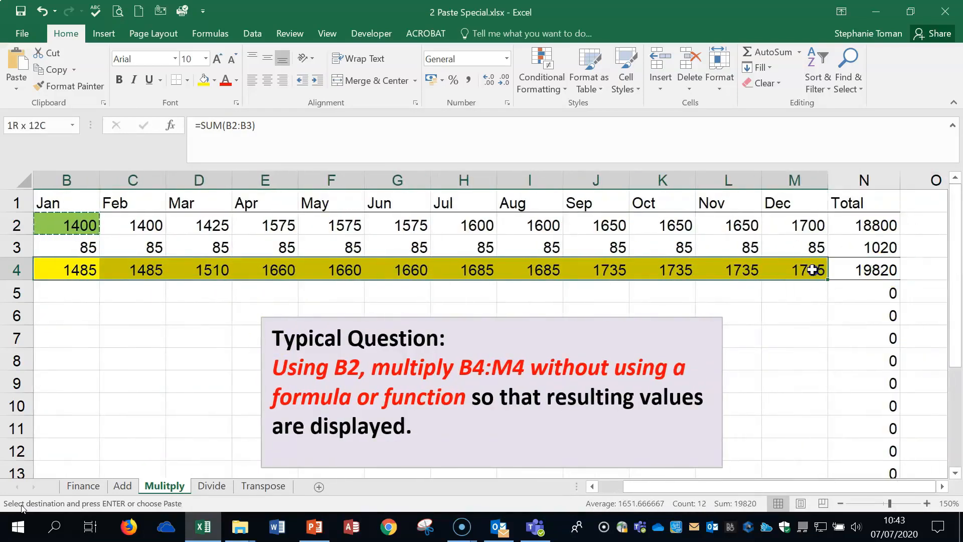
{"action": "left_click", "coordinate": [11, 87]}
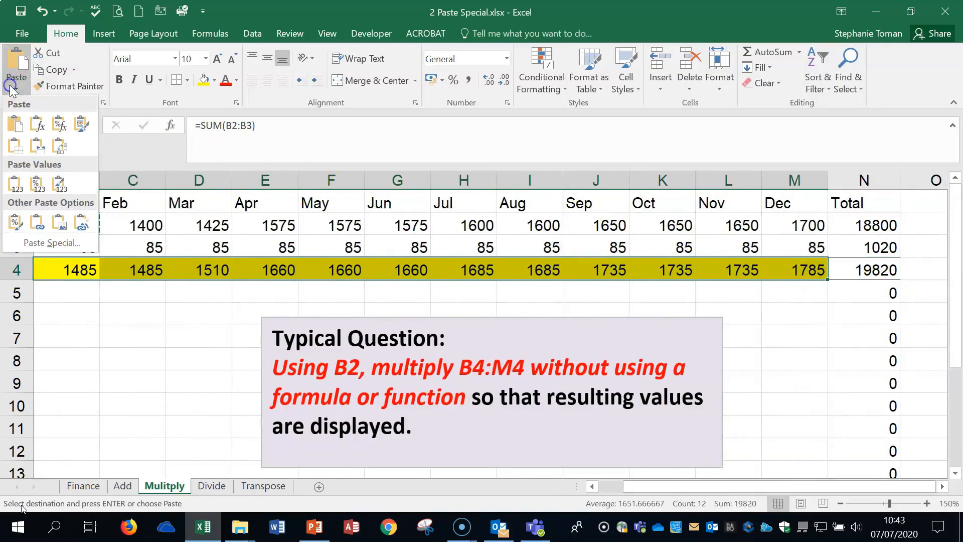
{"action": "left_click", "coordinate": [45, 243]}
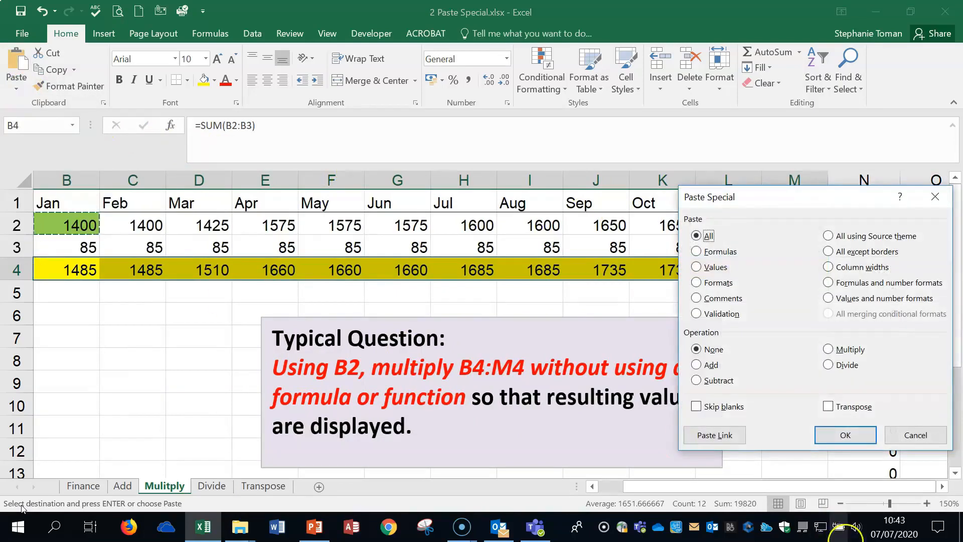
{"action": "left_click", "coordinate": [828, 350]}
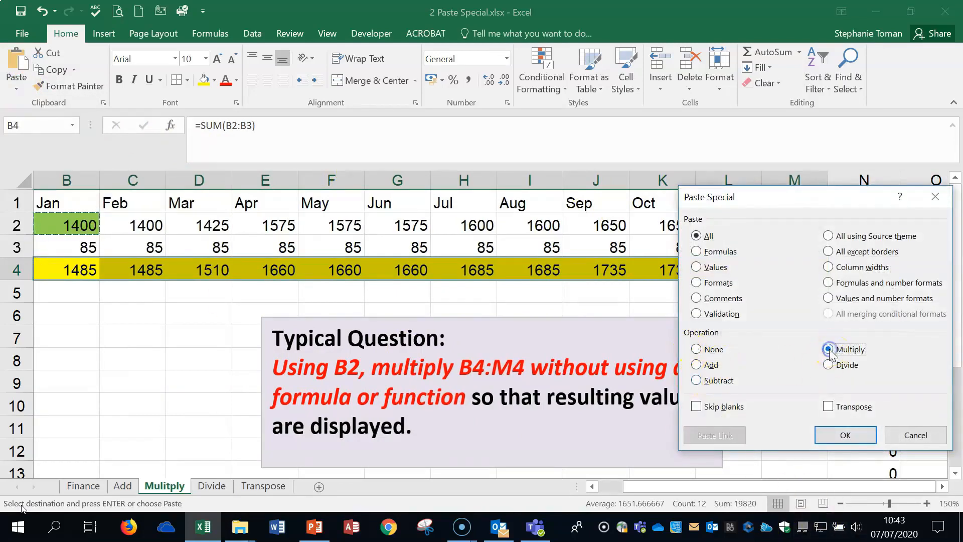
{"action": "left_click", "coordinate": [851, 436]}
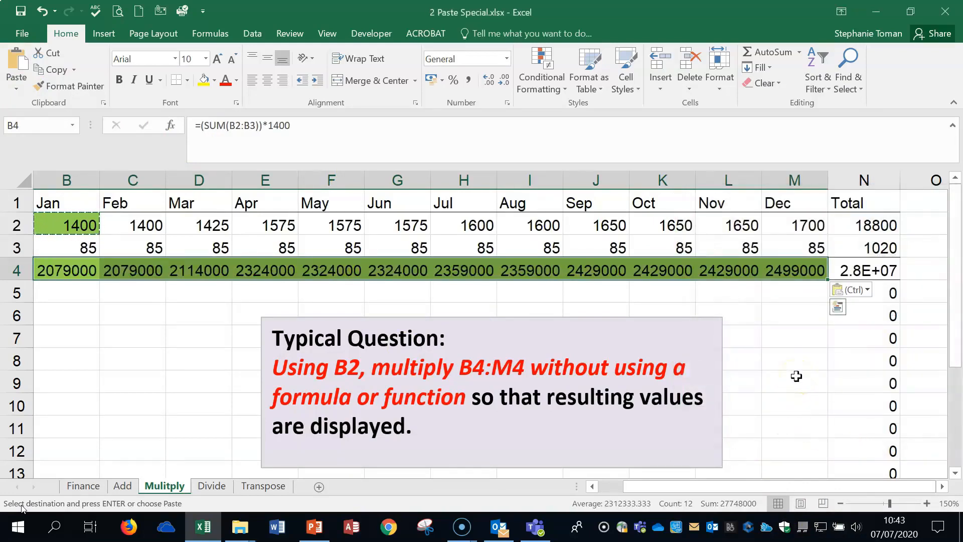
{"action": "left_click", "coordinate": [797, 375]}
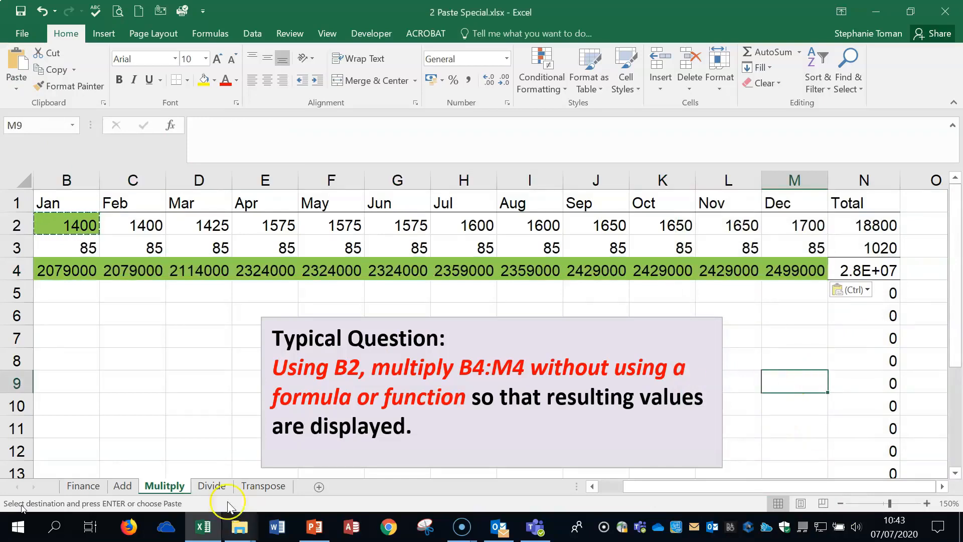
On the Divide sheet, copy B2 and divide B4:M4 by it with the Paste Special Divide operation.
{"action": "left_click", "coordinate": [212, 486]}
{"action": "right_click", "coordinate": [194, 223]}
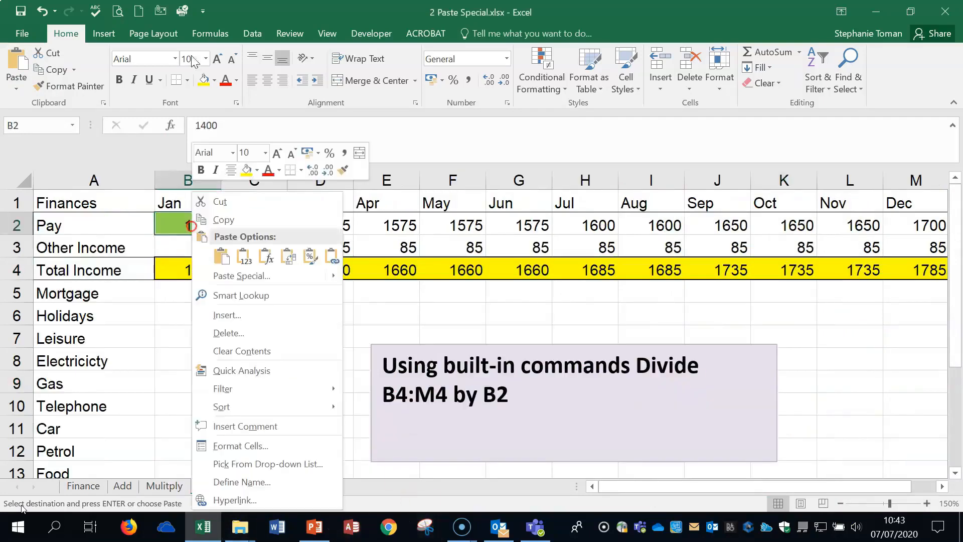
{"action": "left_click", "coordinate": [220, 219]}
{"action": "left_click_drag", "start_coordinate": [189, 269], "coordinate": [740, 273]}
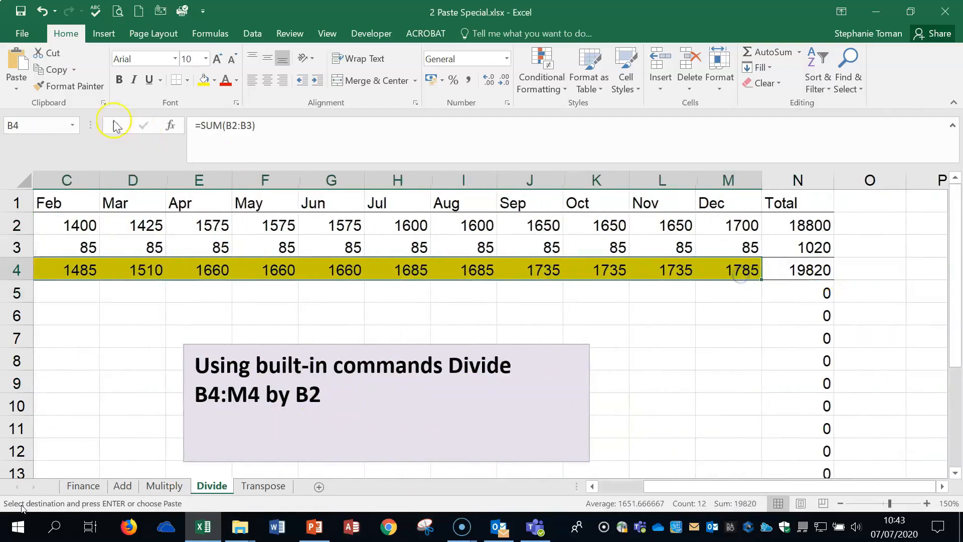
{"action": "left_click", "coordinate": [17, 82]}
{"action": "left_click", "coordinate": [50, 243]}
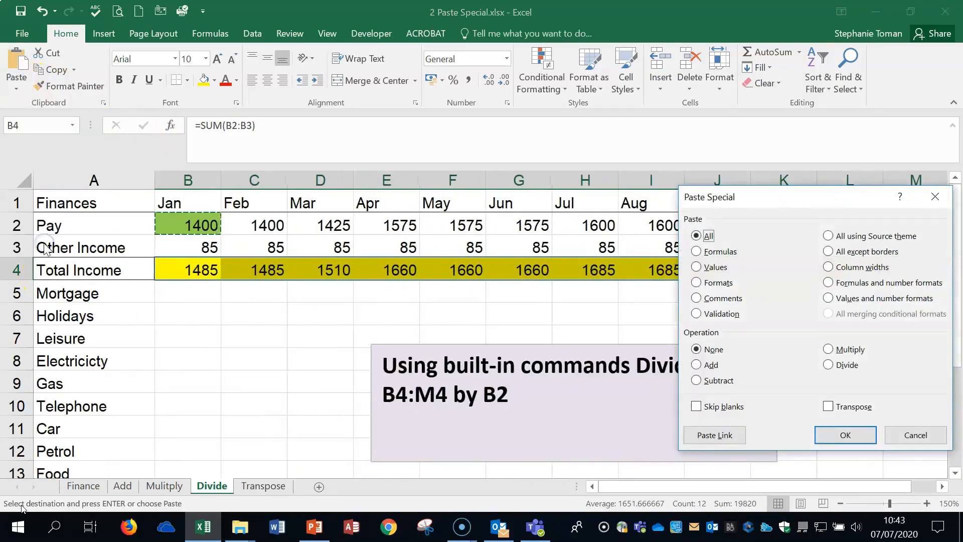
{"action": "left_click", "coordinate": [829, 365]}
{"action": "left_click", "coordinate": [845, 435]}
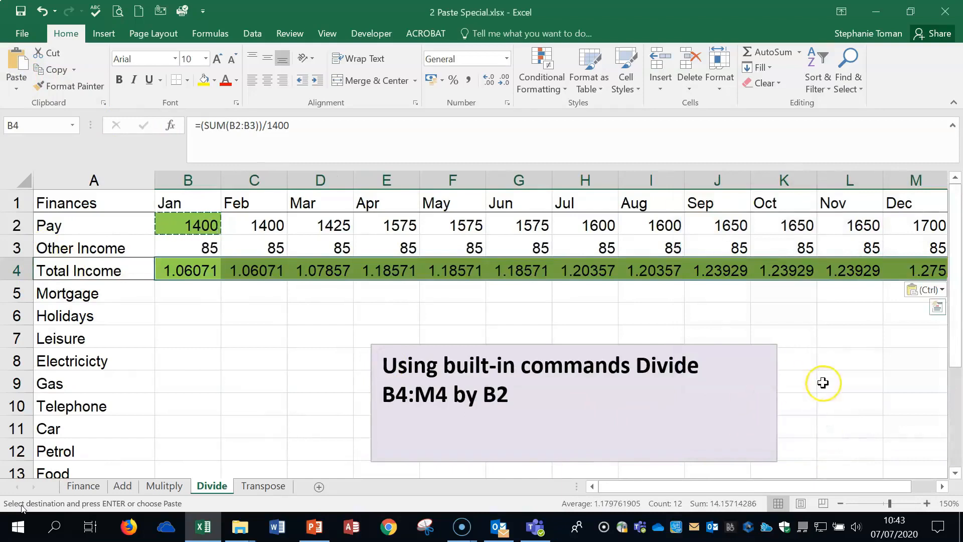
On the Transpose sheet, use Paste Special with All and no operation to paste the copied cell into H25.
{"action": "left_click", "coordinate": [250, 485]}
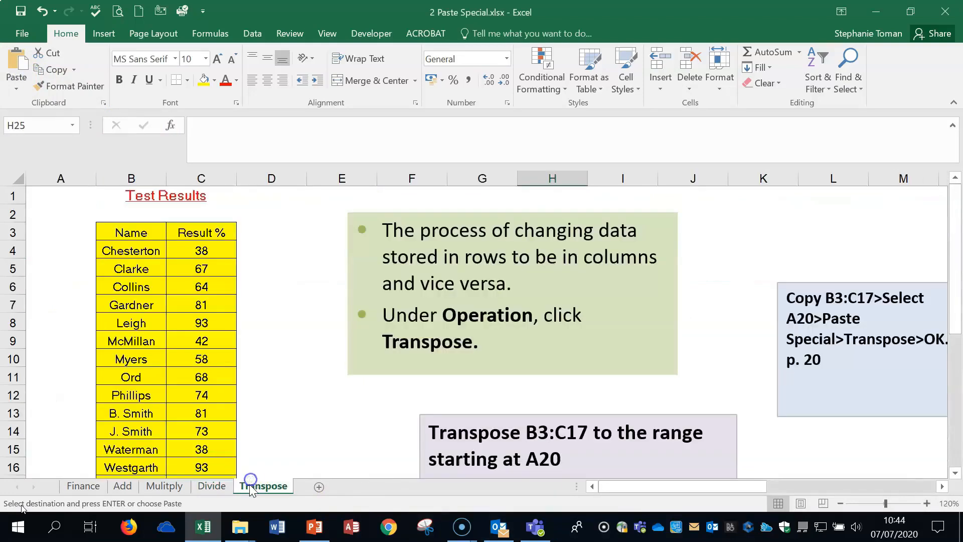
{"action": "left_click", "coordinate": [16, 89]}
{"action": "left_click", "coordinate": [36, 243]}
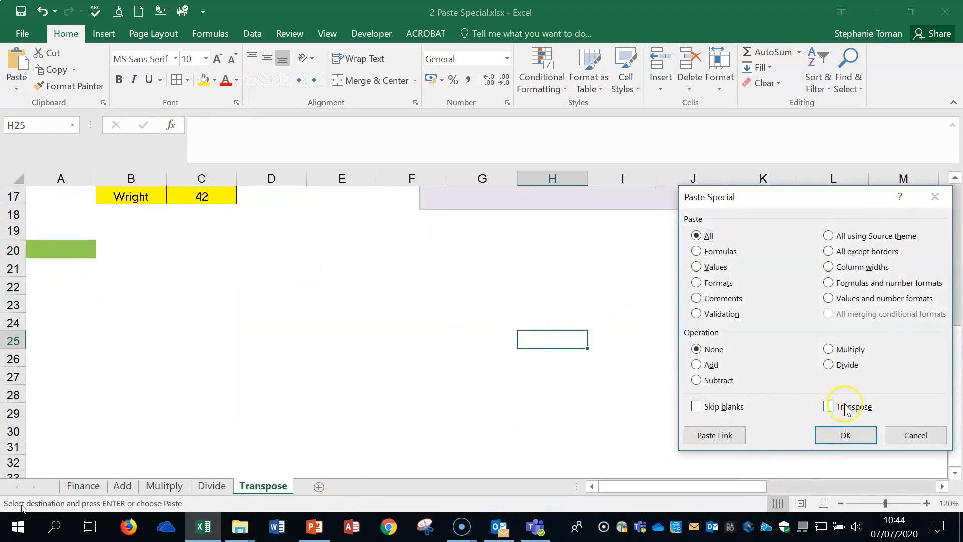
{"action": "left_click", "coordinate": [851, 438]}
{"action": "left_click", "coordinate": [467, 337]}
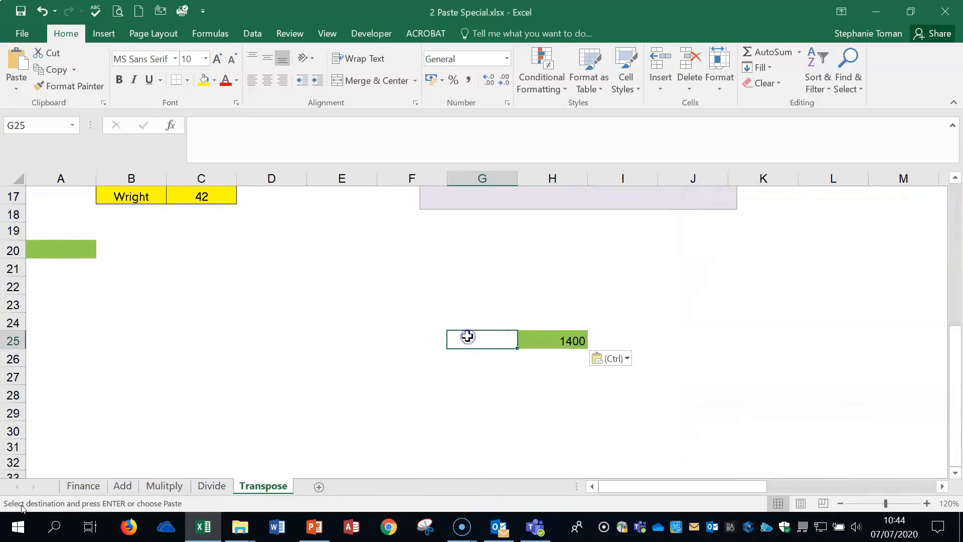
Examine the Name and Result % columns of the Test Results table and the note on transposing B3:C17.
{"action": "scroll", "coordinate": [468, 338], "scroll_direction": "up", "scroll_amount": 5}
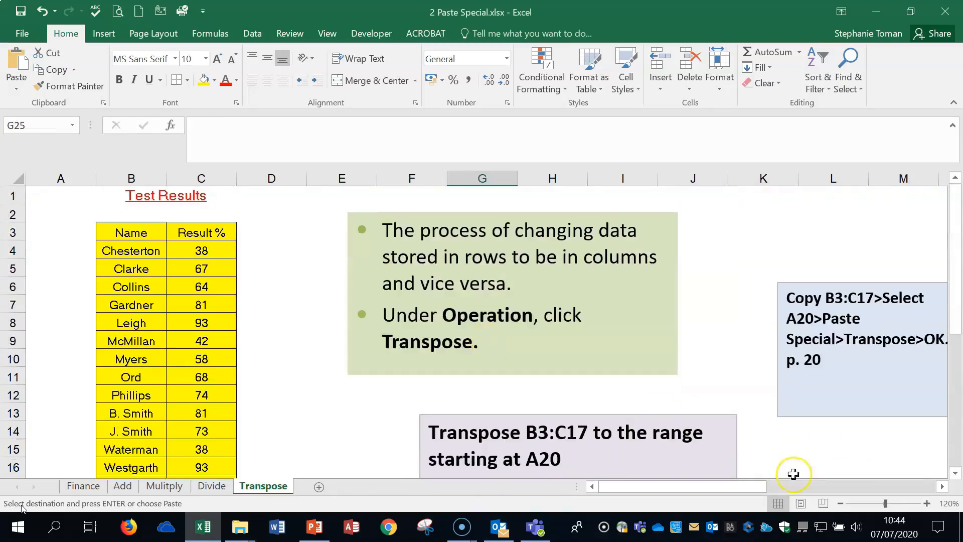
{"action": "left_click", "coordinate": [839, 504]}
{"action": "left_click", "coordinate": [839, 503]}
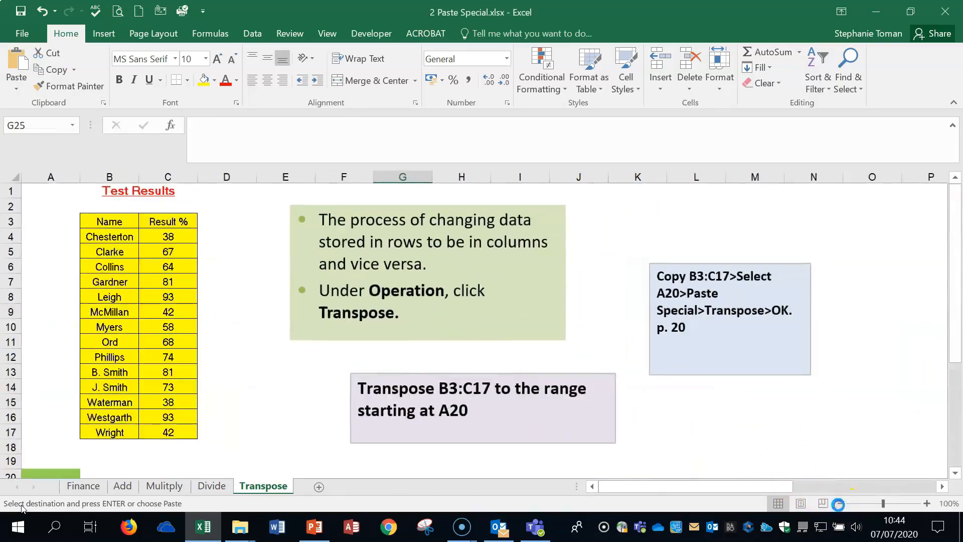
{"action": "left_click", "coordinate": [839, 503]}
{"action": "left_click", "coordinate": [97, 214]}
{"action": "left_click", "coordinate": [150, 215]}
{"action": "left_click", "coordinate": [98, 230]}
{"action": "left_click", "coordinate": [144, 232]}
{"action": "left_click", "coordinate": [100, 219]}
{"action": "left_click", "coordinate": [144, 217]}
{"action": "left_click", "coordinate": [152, 232]}
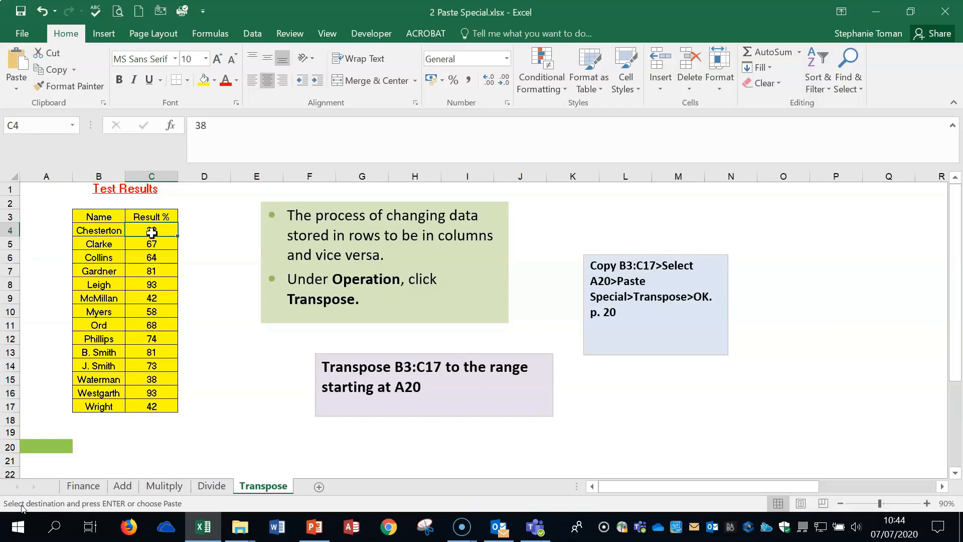
{"action": "left_click", "coordinate": [98, 215]}
{"action": "left_click", "coordinate": [135, 214]}
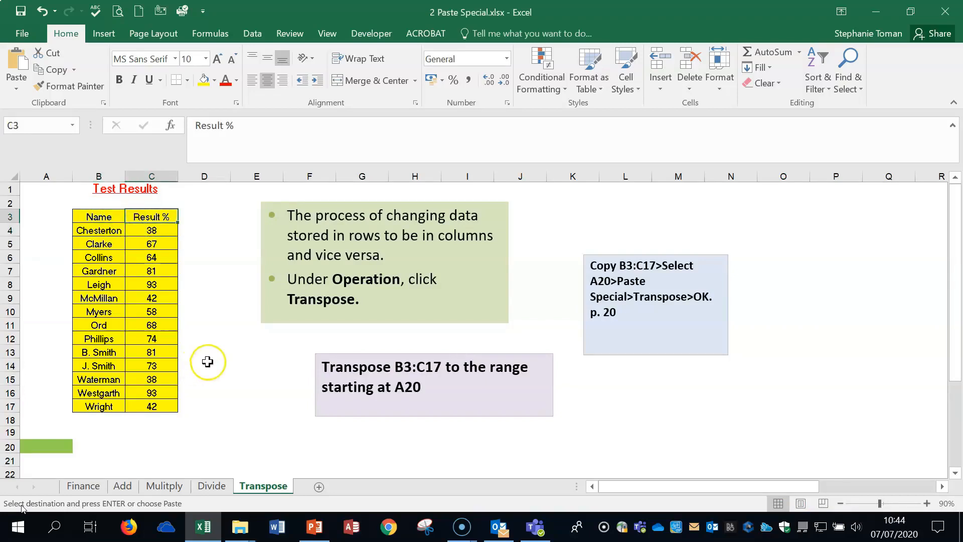
{"action": "left_click", "coordinate": [89, 214]}
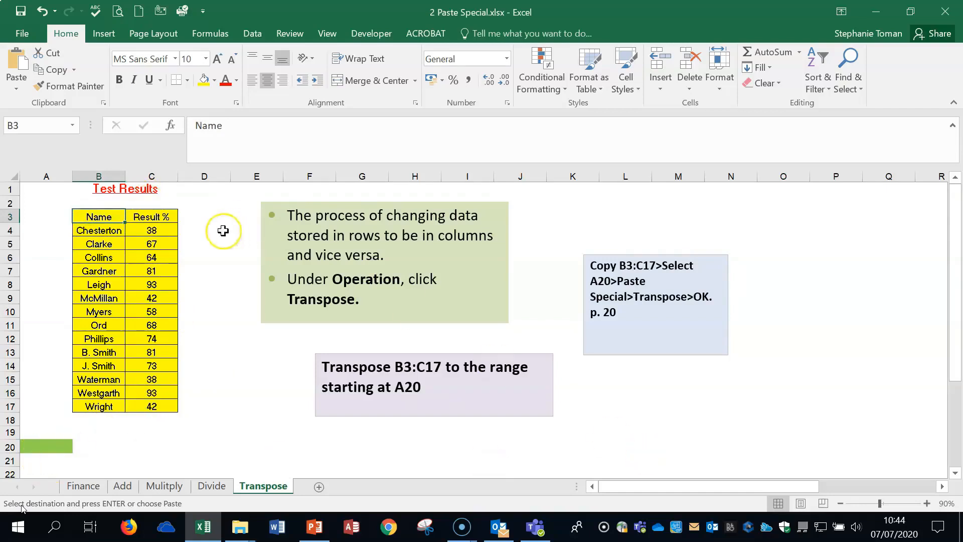
Copy the Test Results range B3:C17 and paste it transposed at A20 with Paste Special.
{"action": "left_click_drag", "start_coordinate": [99, 217], "coordinate": [131, 407]}
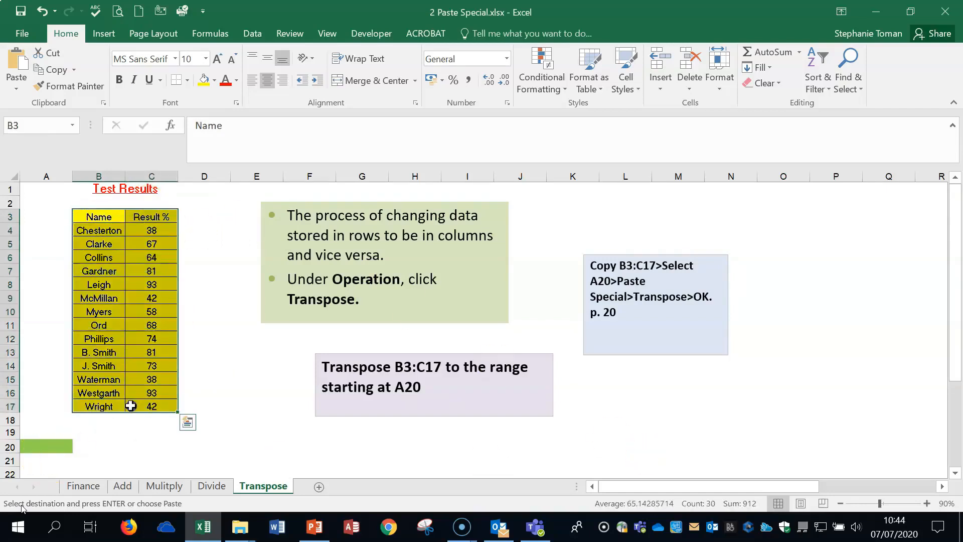
{"action": "right_click", "coordinate": [140, 326]}
{"action": "left_click", "coordinate": [194, 38]}
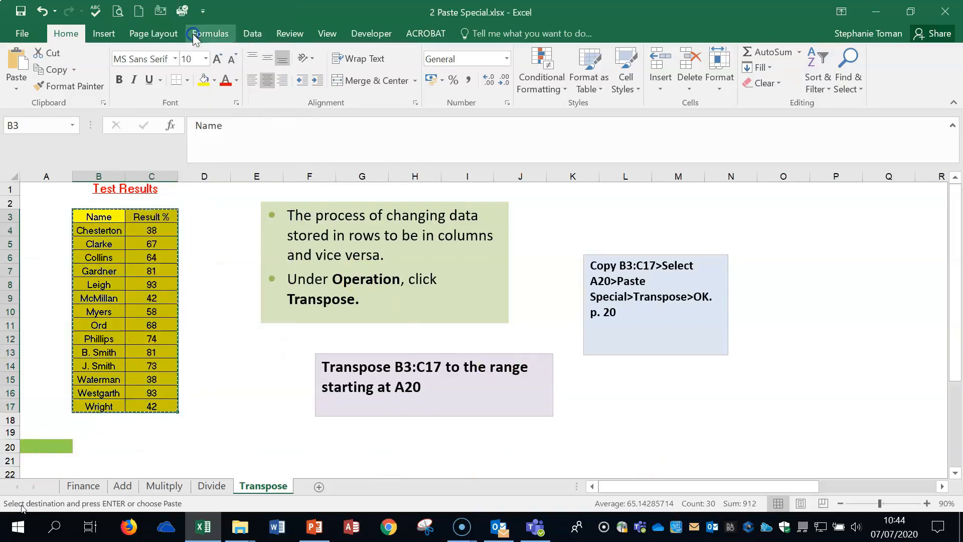
{"action": "left_click", "coordinate": [50, 446]}
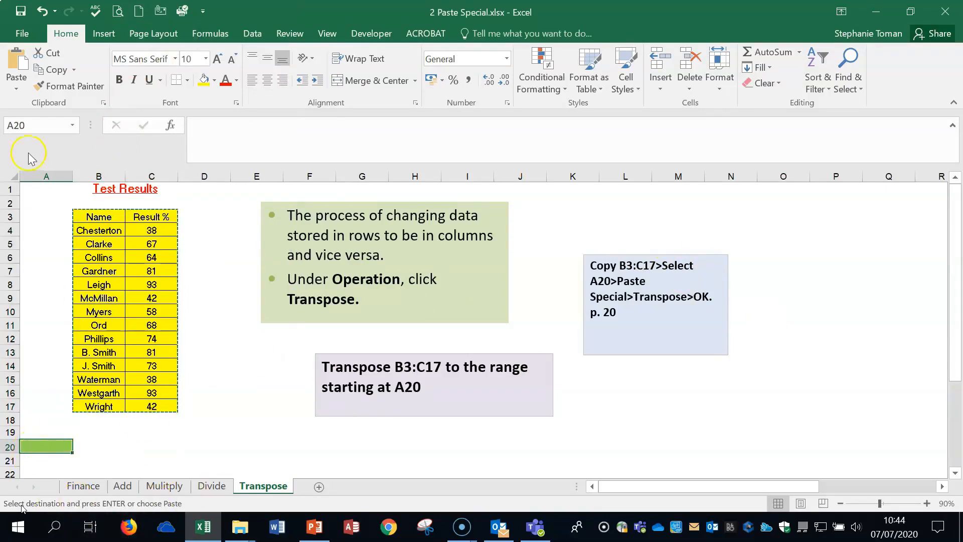
{"action": "left_click", "coordinate": [16, 89]}
{"action": "left_click", "coordinate": [39, 243]}
{"action": "left_click", "coordinate": [828, 407]}
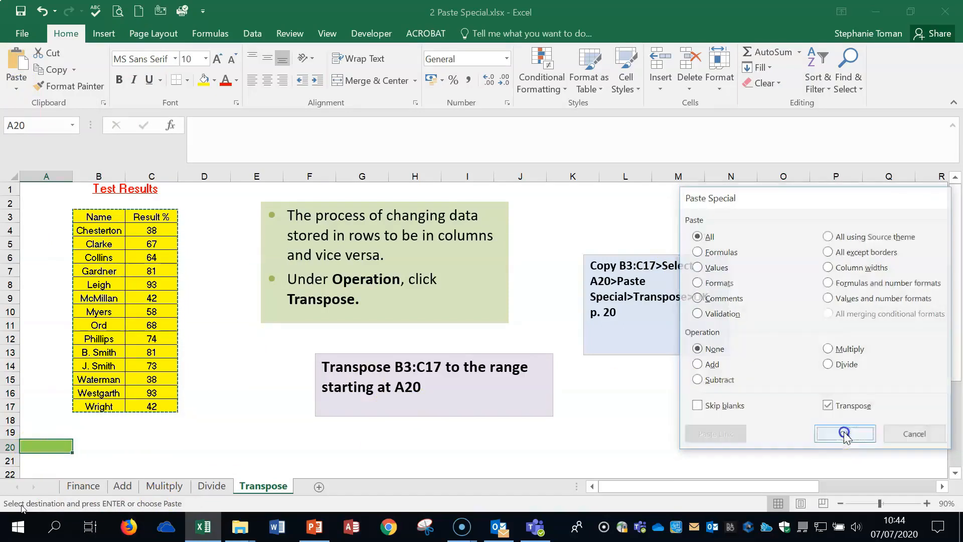
{"action": "left_click", "coordinate": [846, 441]}
{"action": "scroll", "coordinate": [860, 381], "scroll_direction": "down", "scroll_amount": 1}
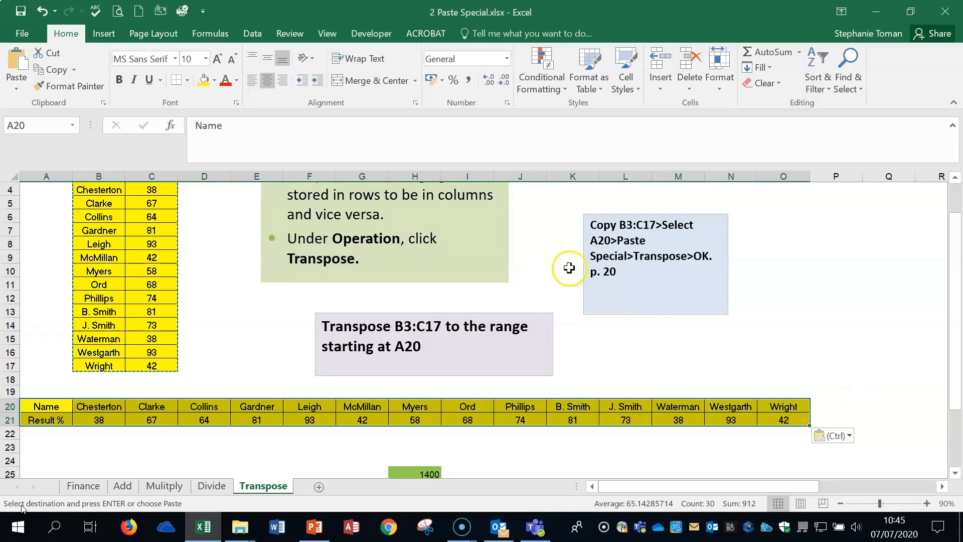
{"action": "left_click", "coordinate": [814, 279]}
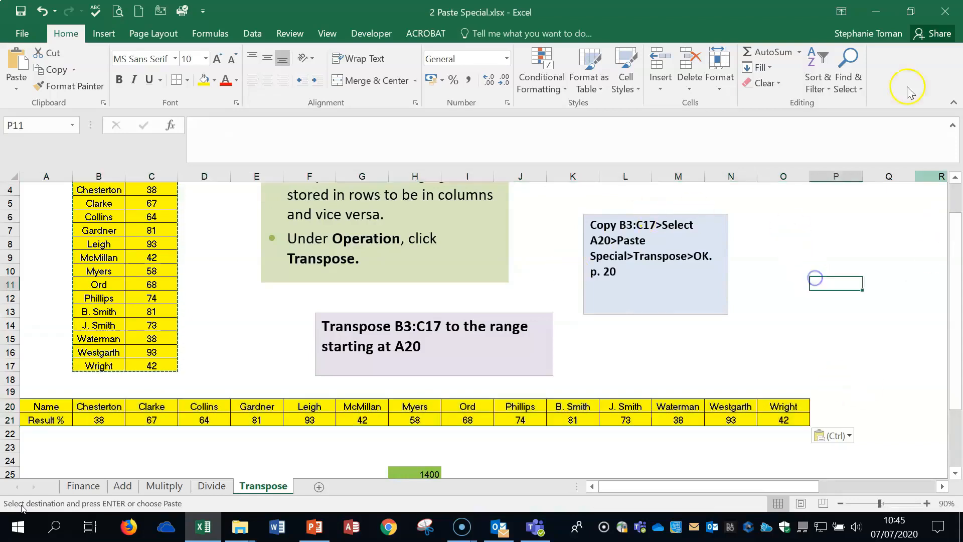
Close the 2 Paste Special.xlsx workbook without saving the changes.
{"action": "left_click", "coordinate": [946, 11]}
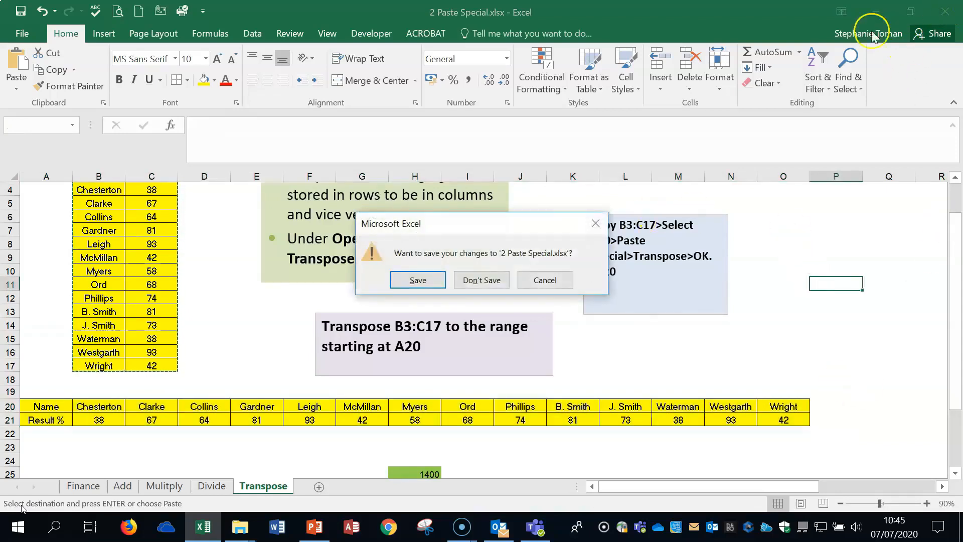
{"action": "left_click", "coordinate": [482, 280]}
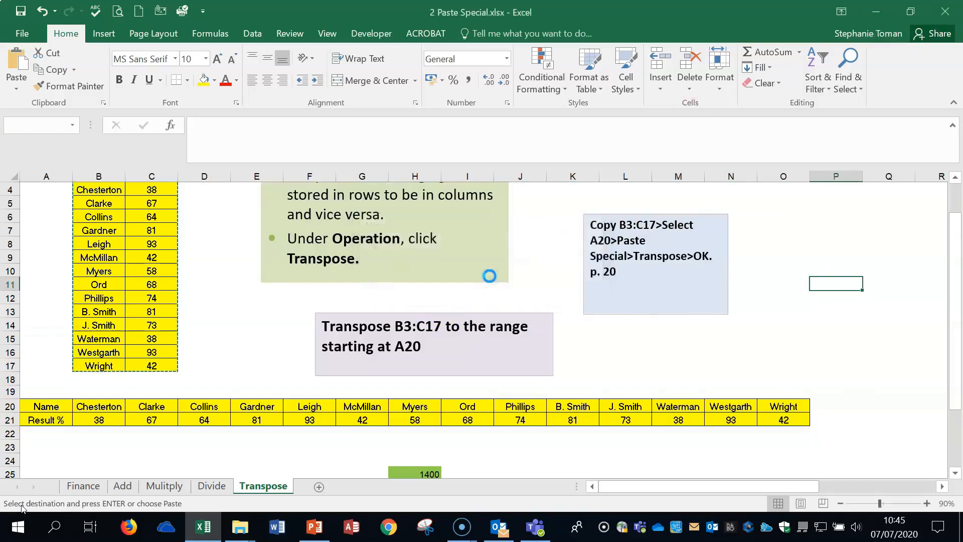